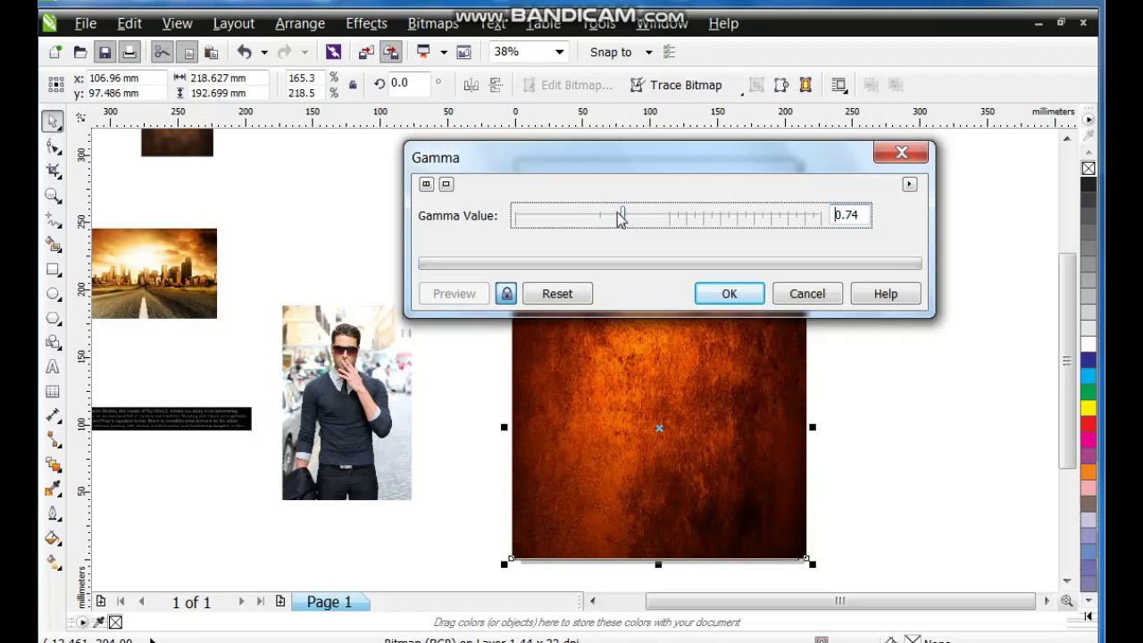
- Darken the orange rust texture bitmap by lowering its gamma value, and leave the texture deselected
left_click_drag(621, 219, 615, 217)
left_click(727, 295)
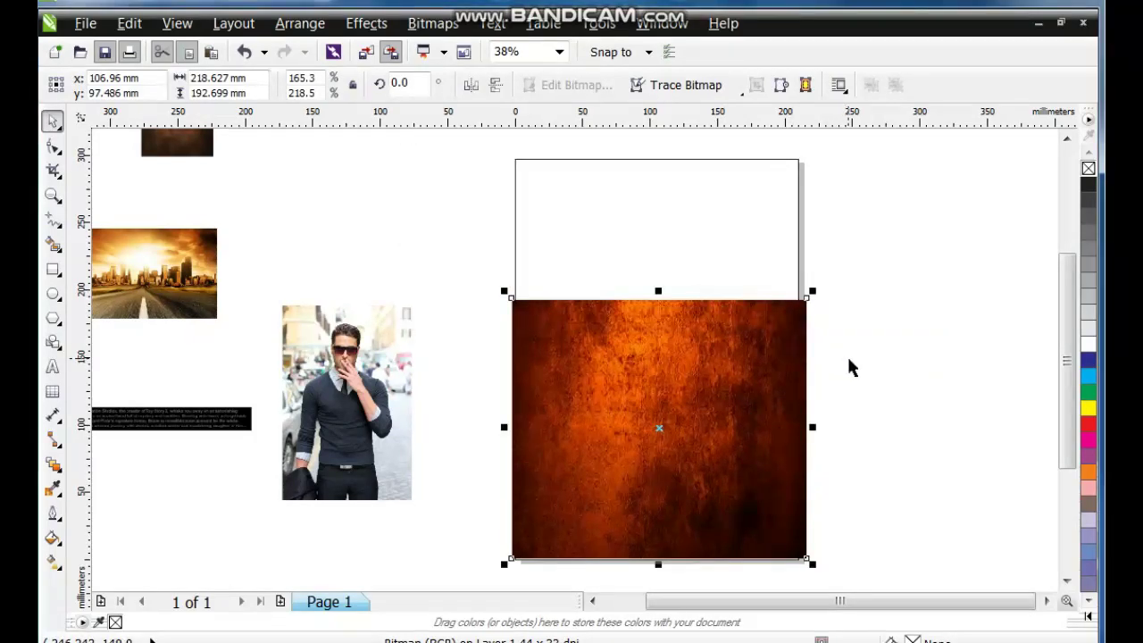
left_click(850, 362)
left_click(732, 384)
left_click(831, 377)
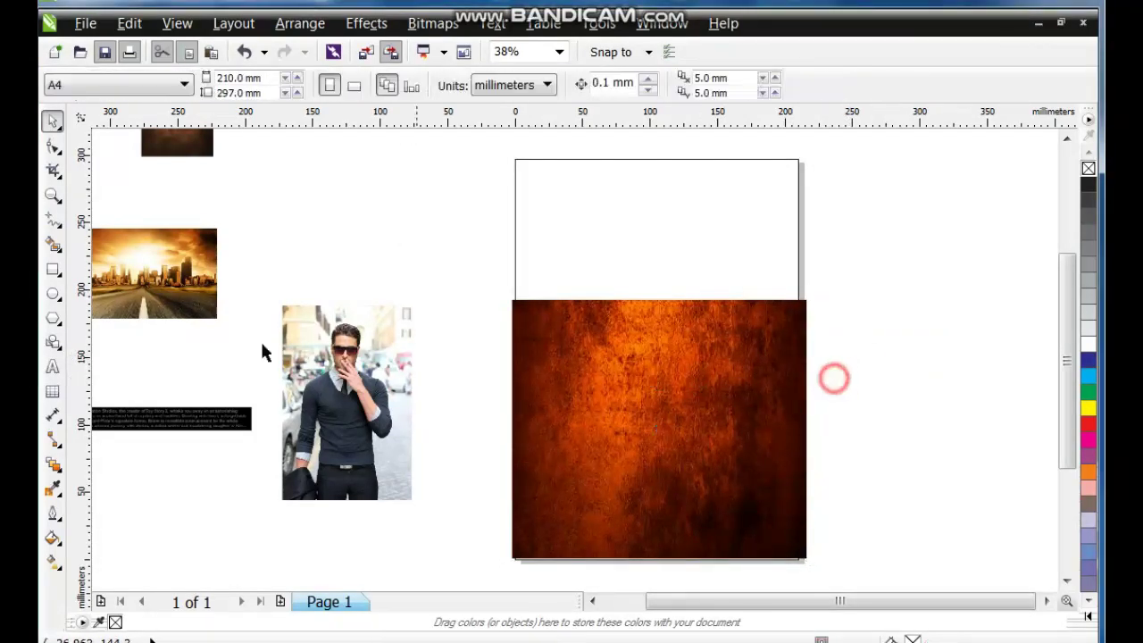
- Place the city road image at the top of the page and resize it to about 217 × 171 mm, overlapping the texture
left_click_drag(152, 317, 579, 225)
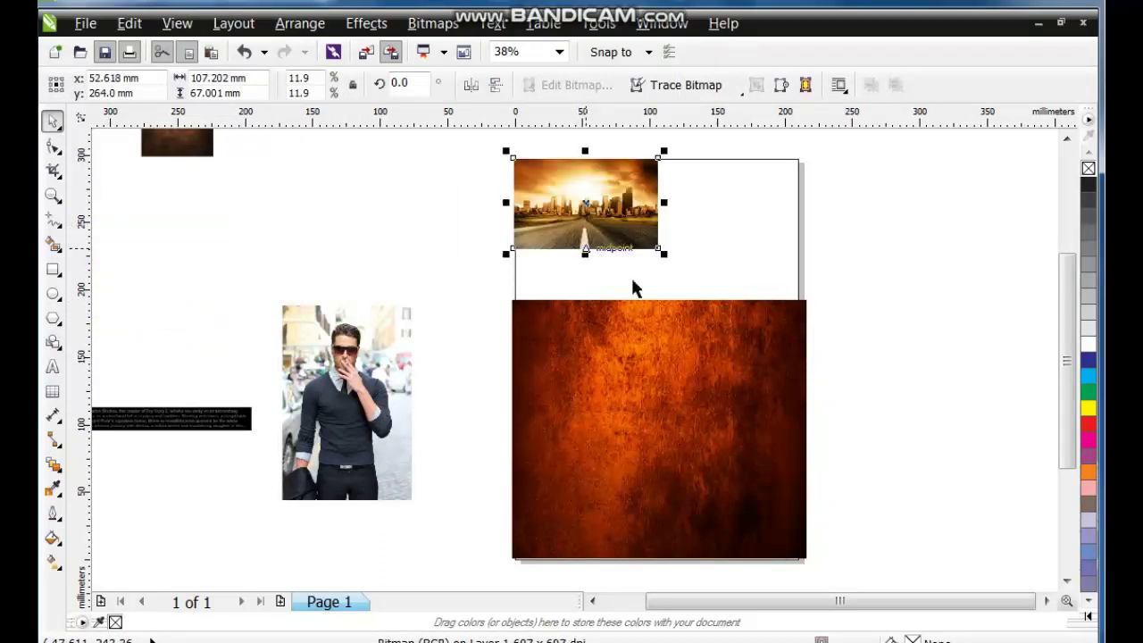
left_click_drag(663, 255, 797, 360)
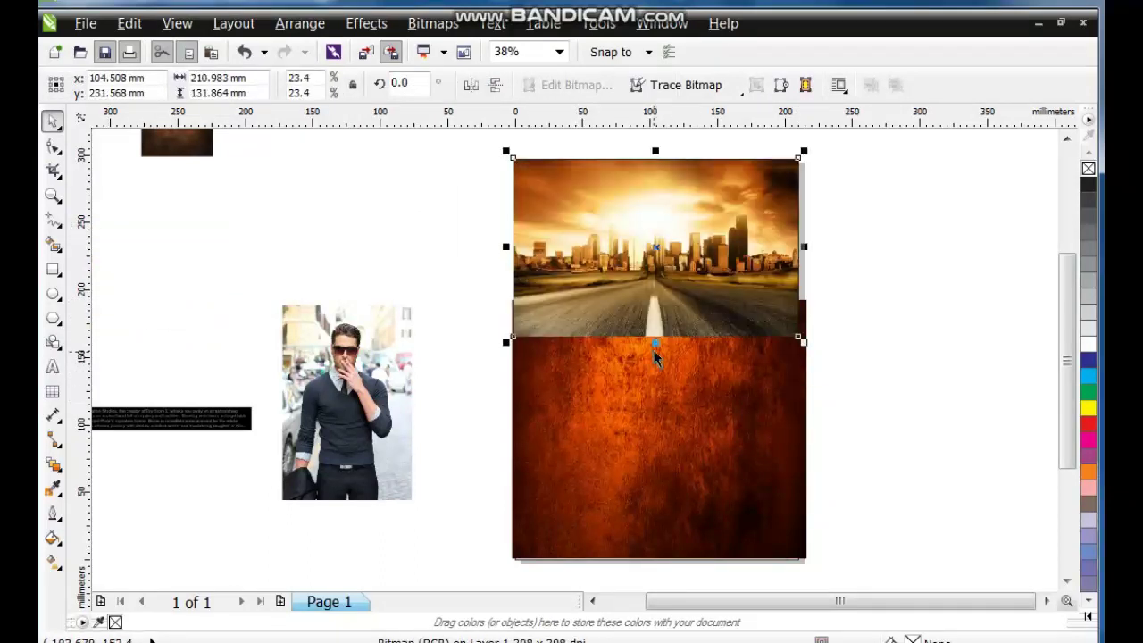
left_click_drag(658, 362, 657, 386)
left_click_drag(798, 387, 808, 396)
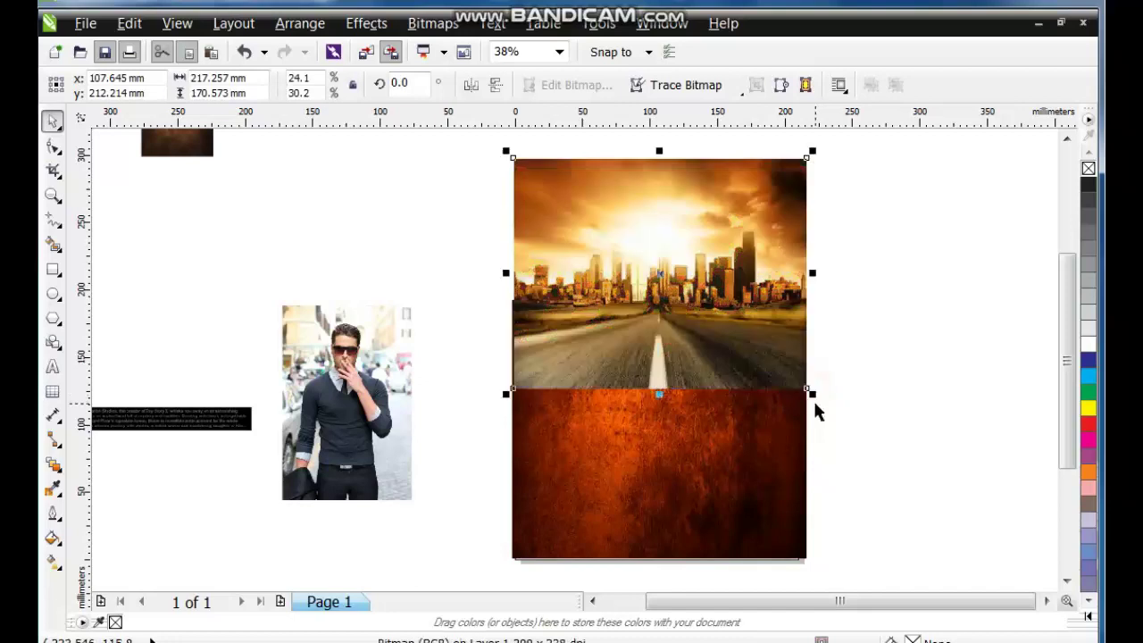
- Apply a vertical linear transparency to the city image, fading the road from just below the skyline into the rust texture
left_click(58, 469)
left_click(125, 613)
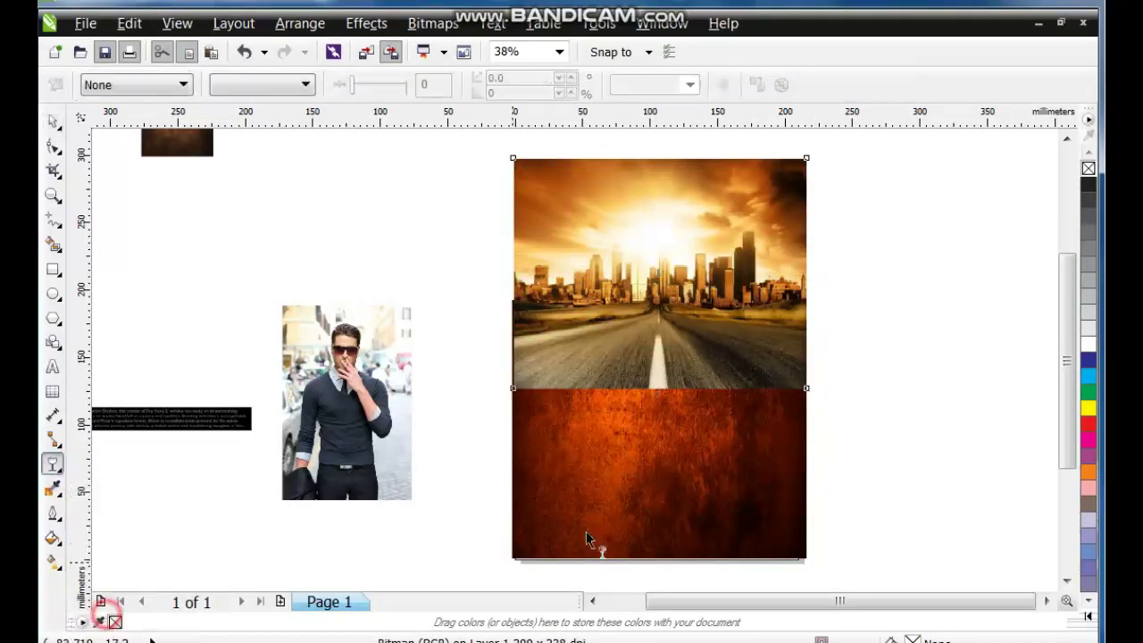
left_click_drag(639, 327, 636, 385)
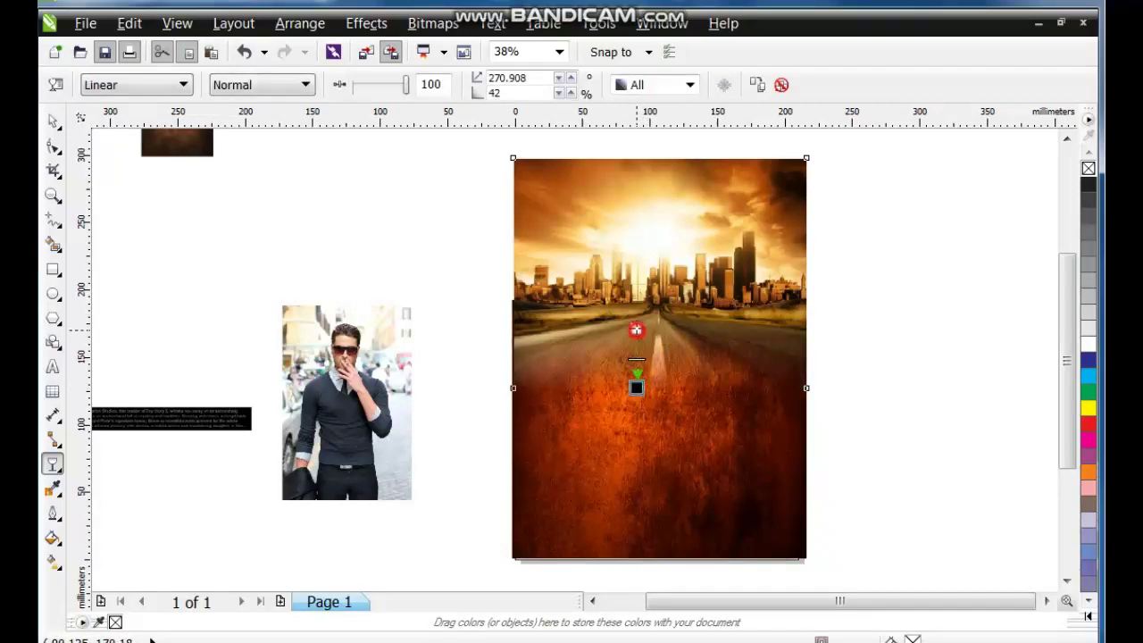
left_click_drag(635, 327, 636, 310)
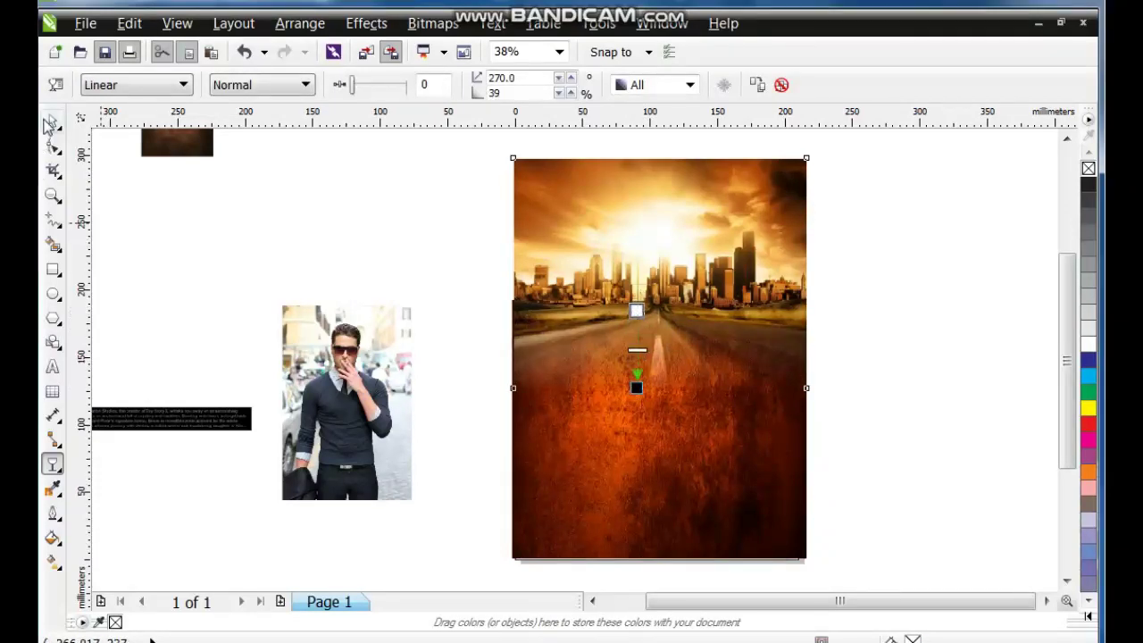
- Set the city image's gamma value to 0.86 with live preview enabled
left_click(49, 125)
left_click(366, 23)
mouse_move(384, 49)
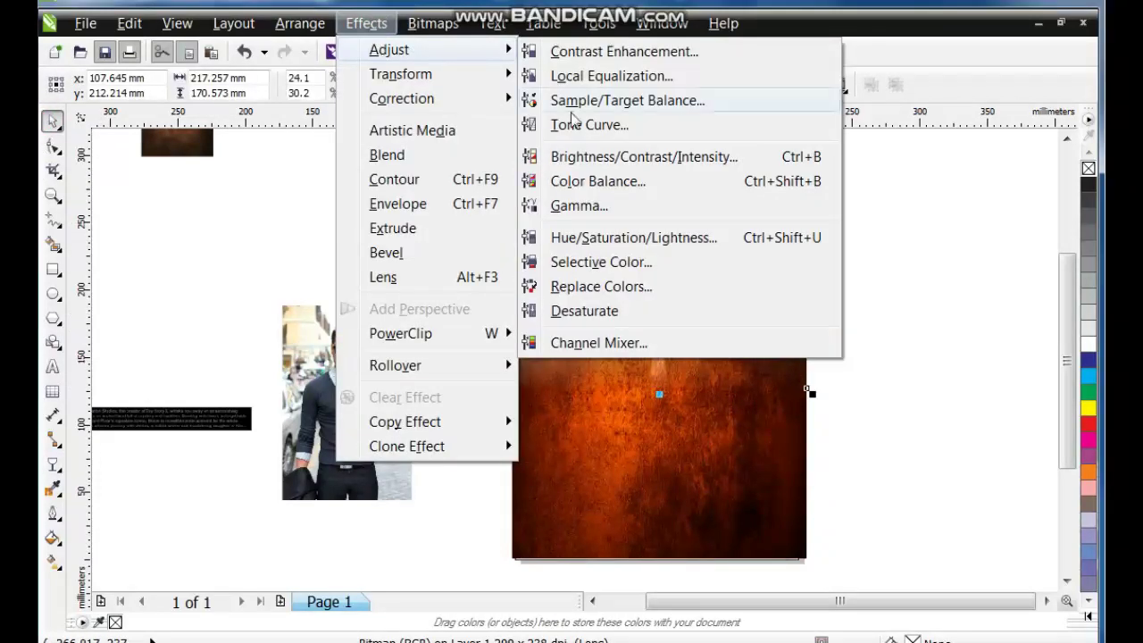
left_click(576, 206)
left_click_drag(618, 270, 689, 375)
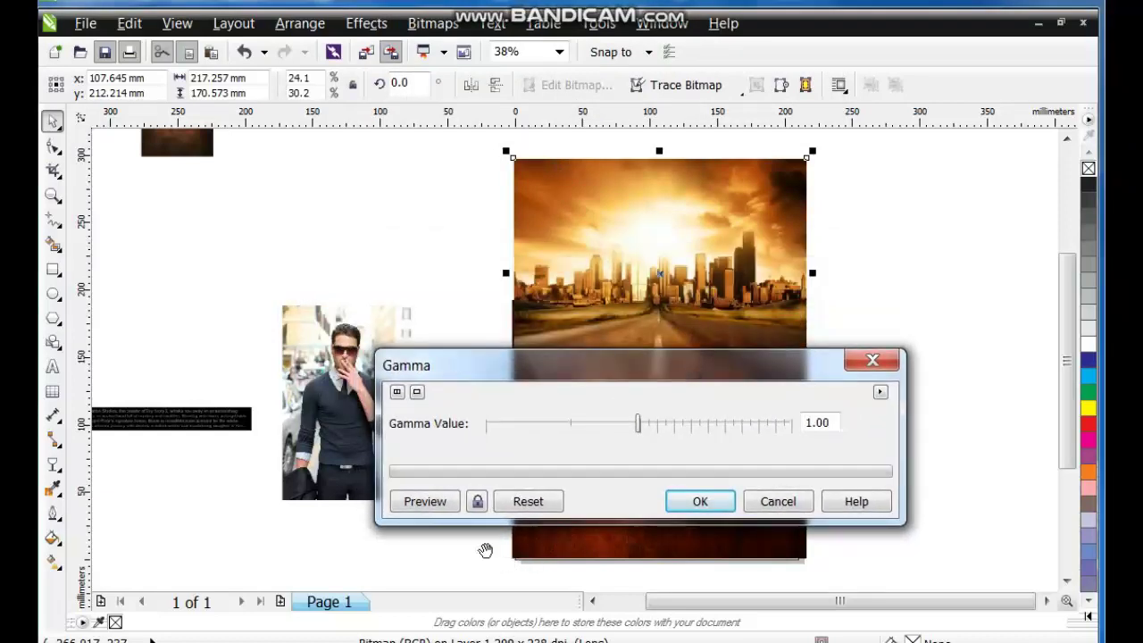
left_click(478, 502)
left_click(617, 427)
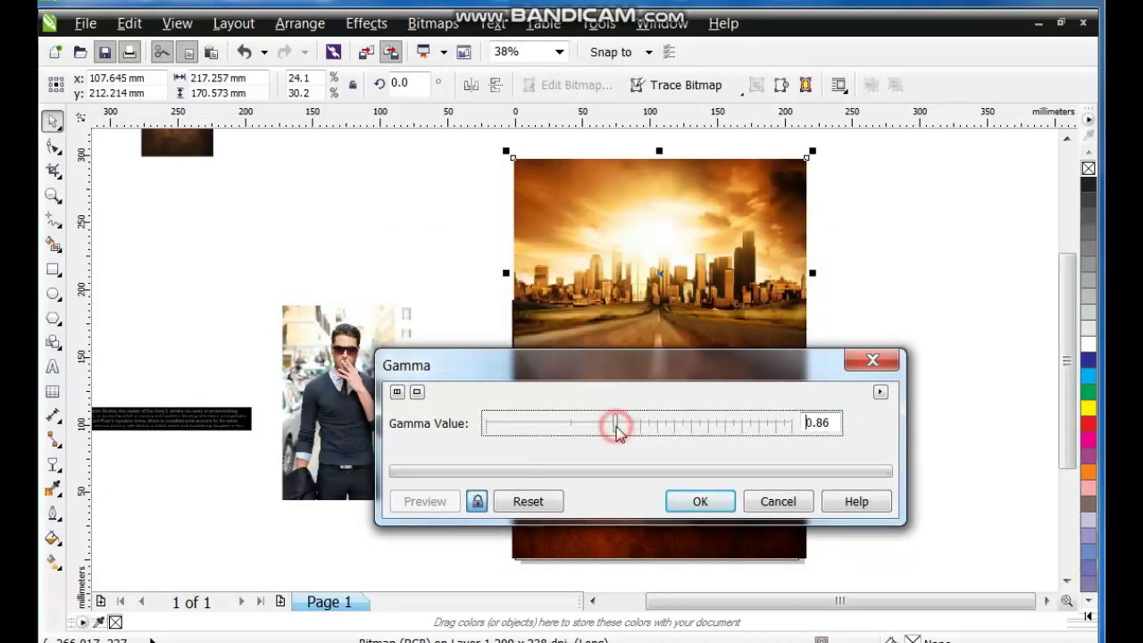
left_click(682, 498)
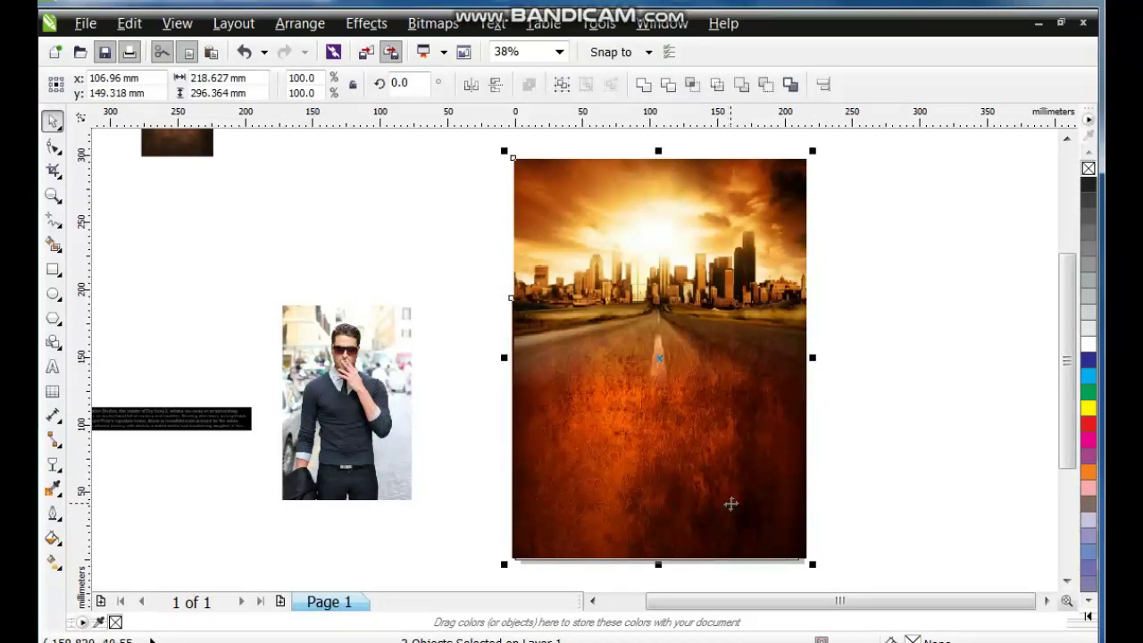
- PowerClip the city image and the rust texture together inside the A4 page-sized rectangle
left_click(366, 23)
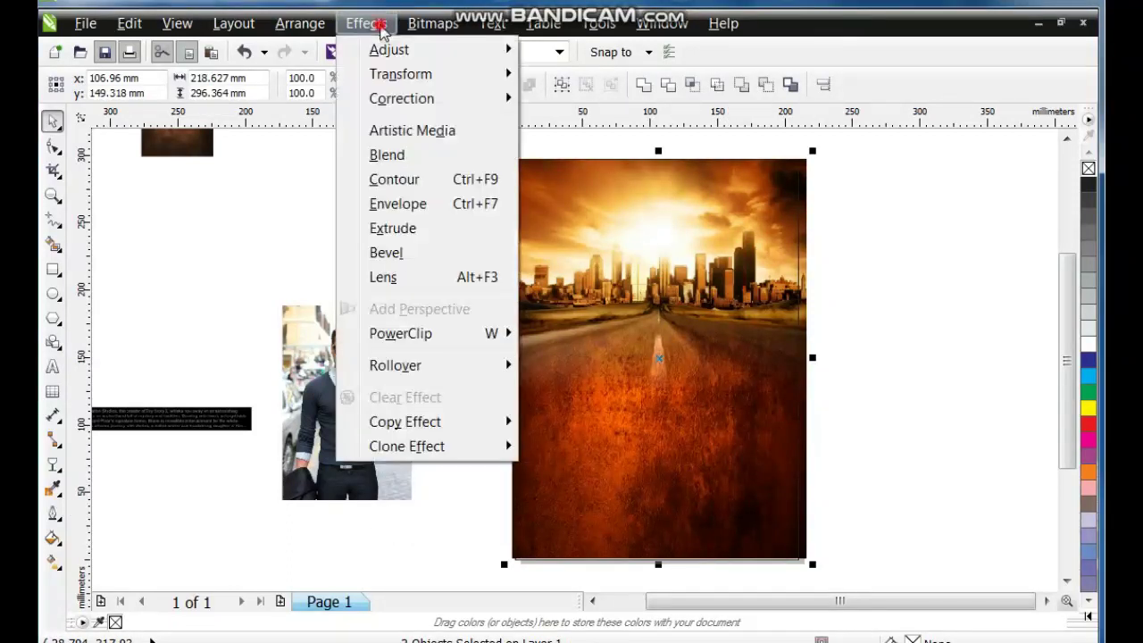
left_click(563, 334)
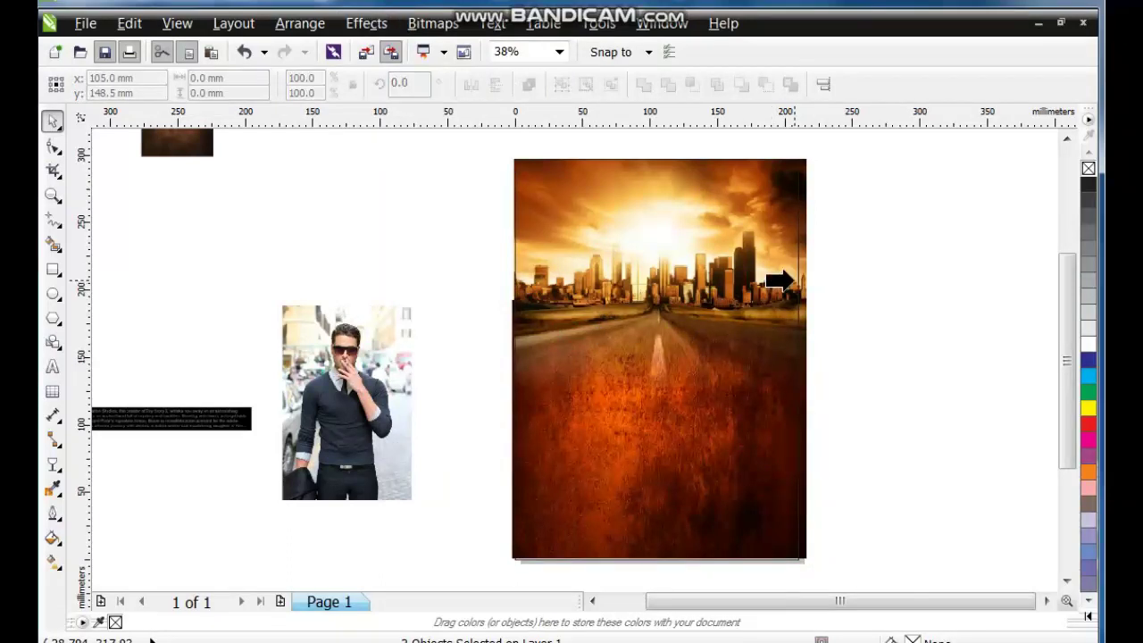
left_click(797, 280)
left_click(867, 297)
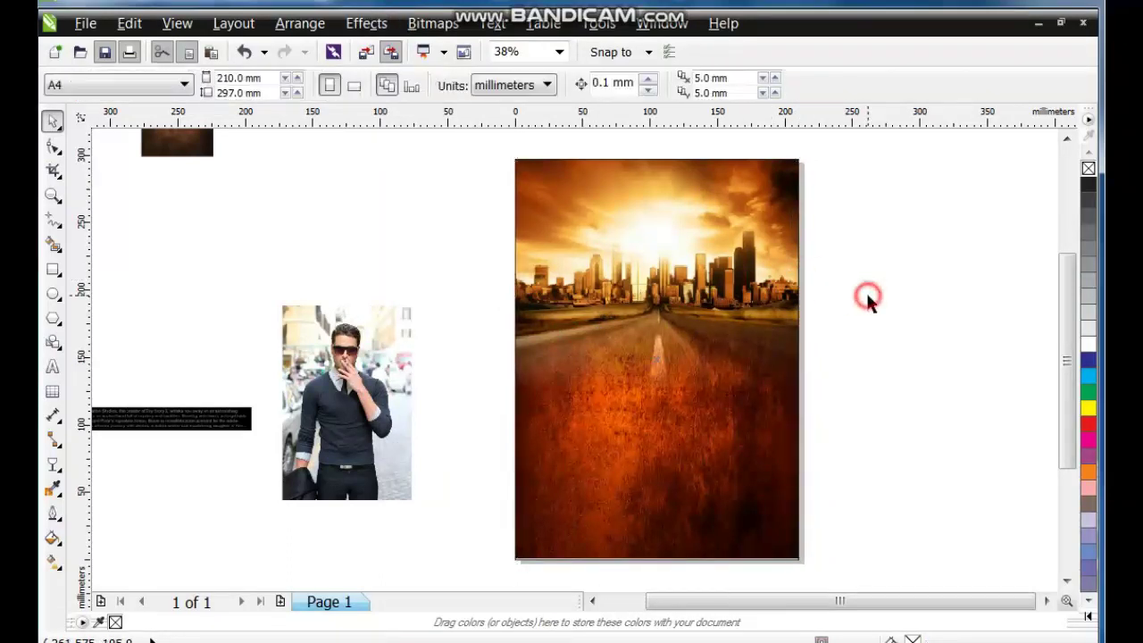
left_click(867, 296)
- Inspect the clipped background up close, from the sky down to the blended road
left_click(770, 308)
scroll(739, 312, "up", 1)
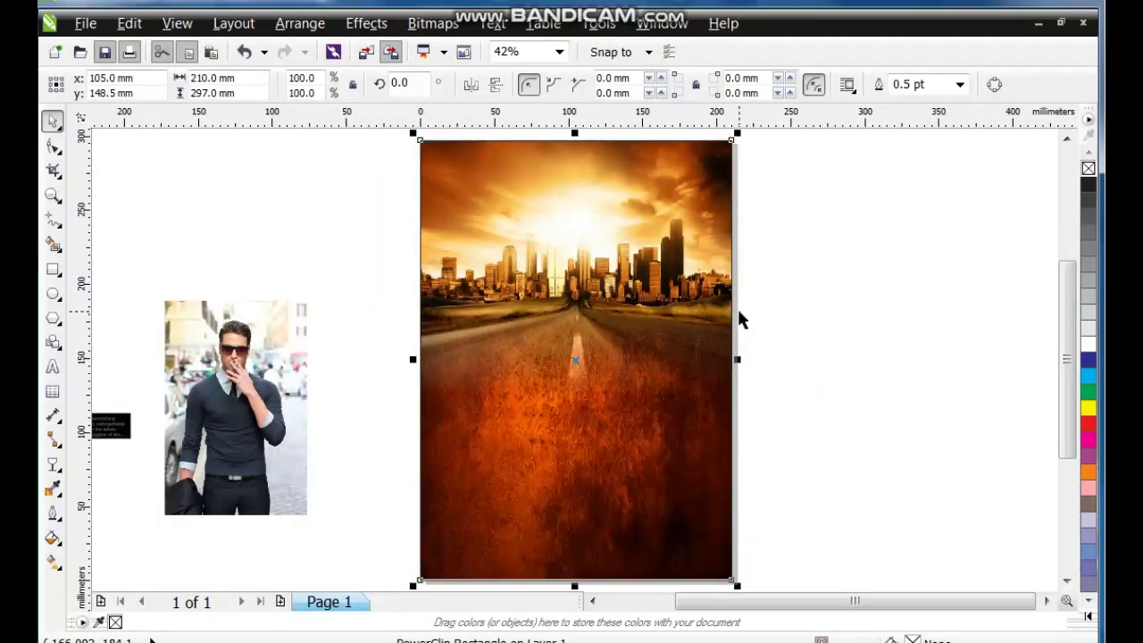
left_click(774, 316)
left_click(47, 193)
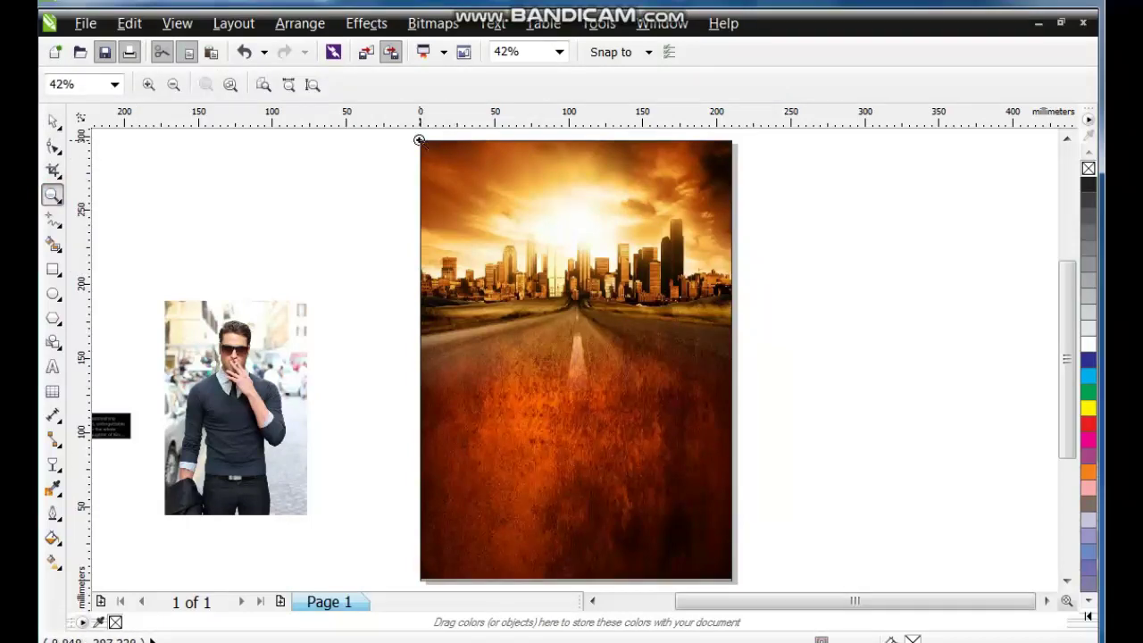
left_click_drag(419, 140, 750, 373)
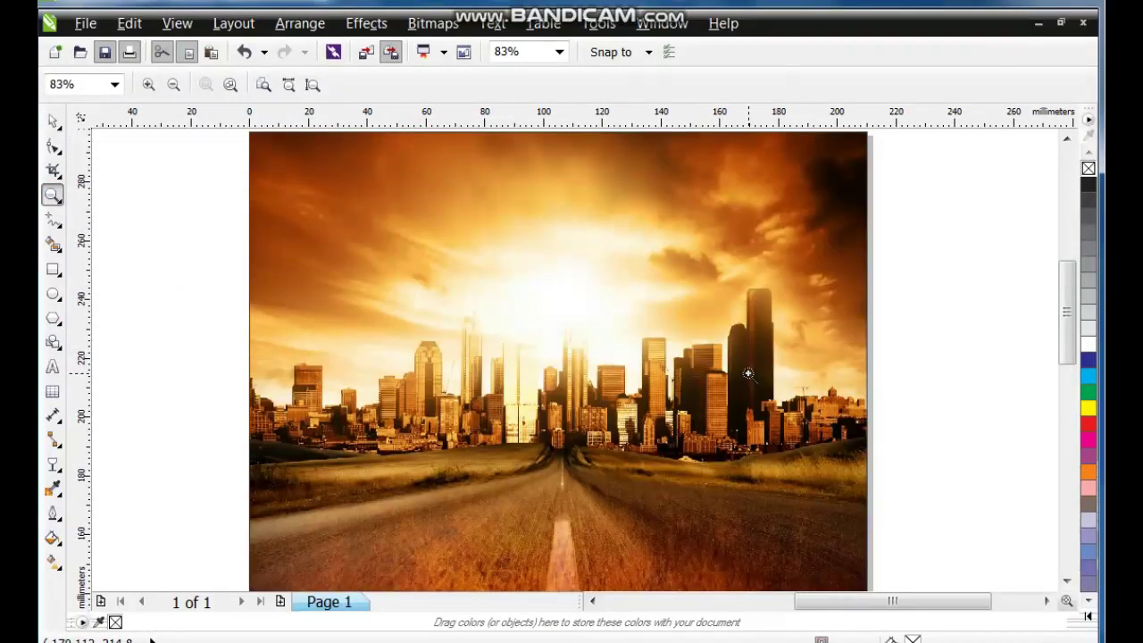
right_click(748, 374)
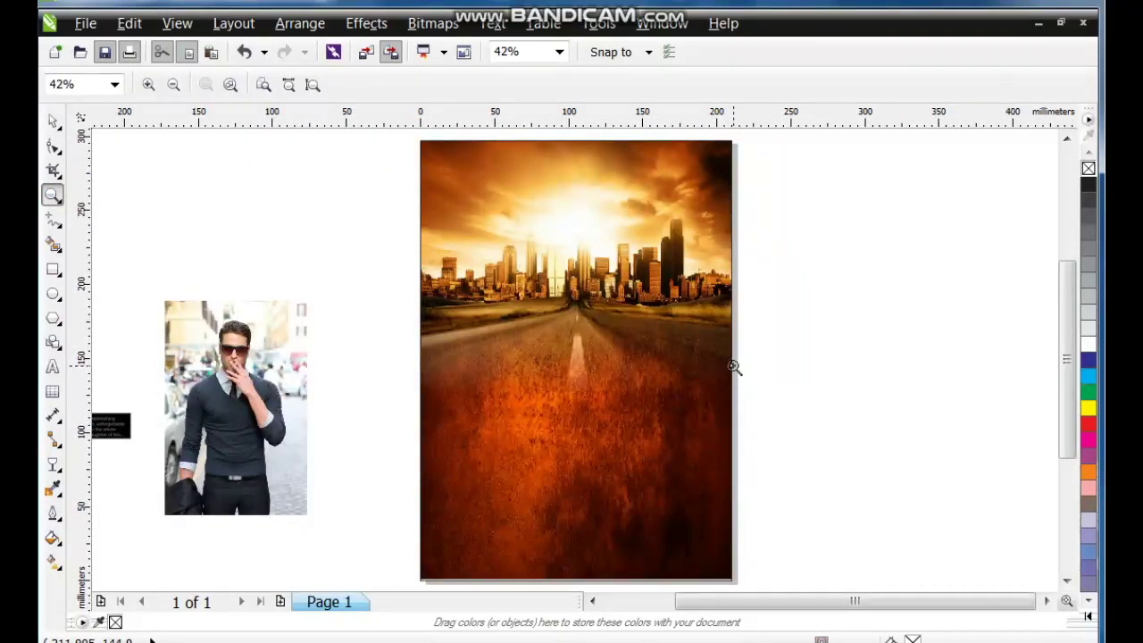
- Enlarge the photo of the man in sunglasses proportionally to about 134 × 201 mm
left_click(52, 121)
left_click(207, 407)
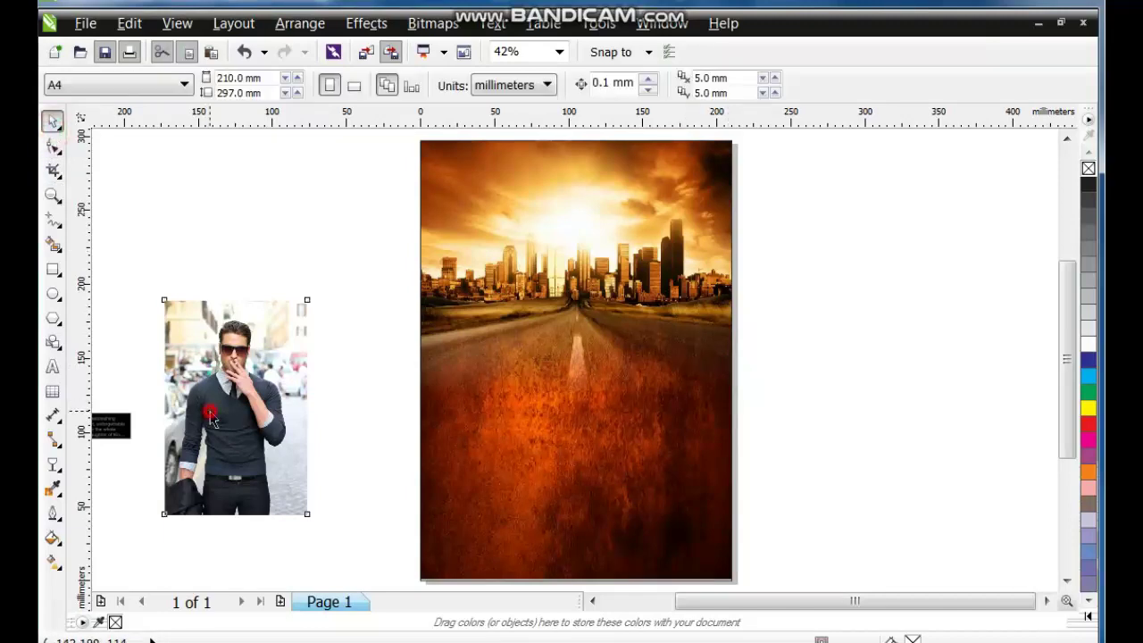
left_click_drag(319, 297, 375, 215)
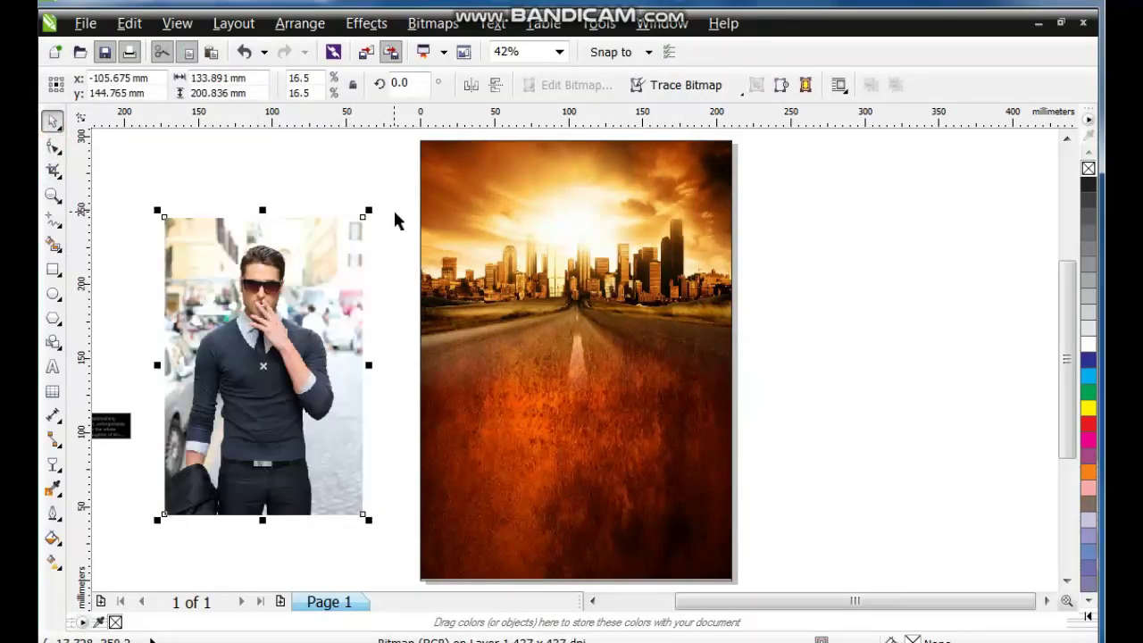
left_click(95, 254)
left_click(322, 257)
- Start a freehand outline on the man's photo, running straight segments across the top of the hair and down its right edge
left_click(53, 194)
left_click_drag(236, 243, 301, 329)
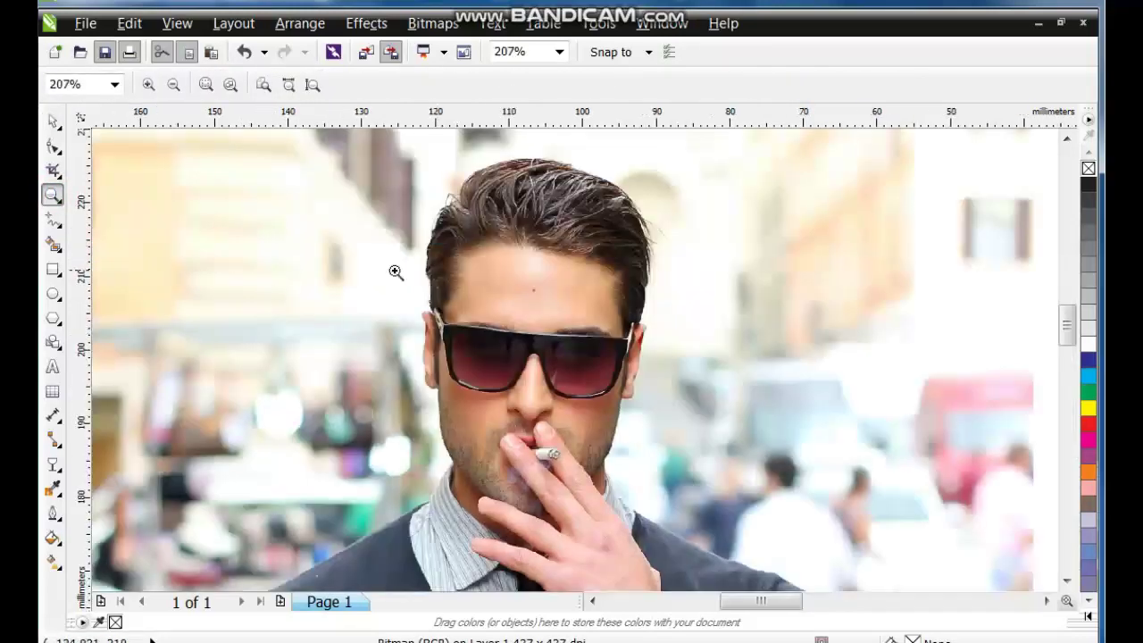
left_click_drag(395, 271, 745, 145)
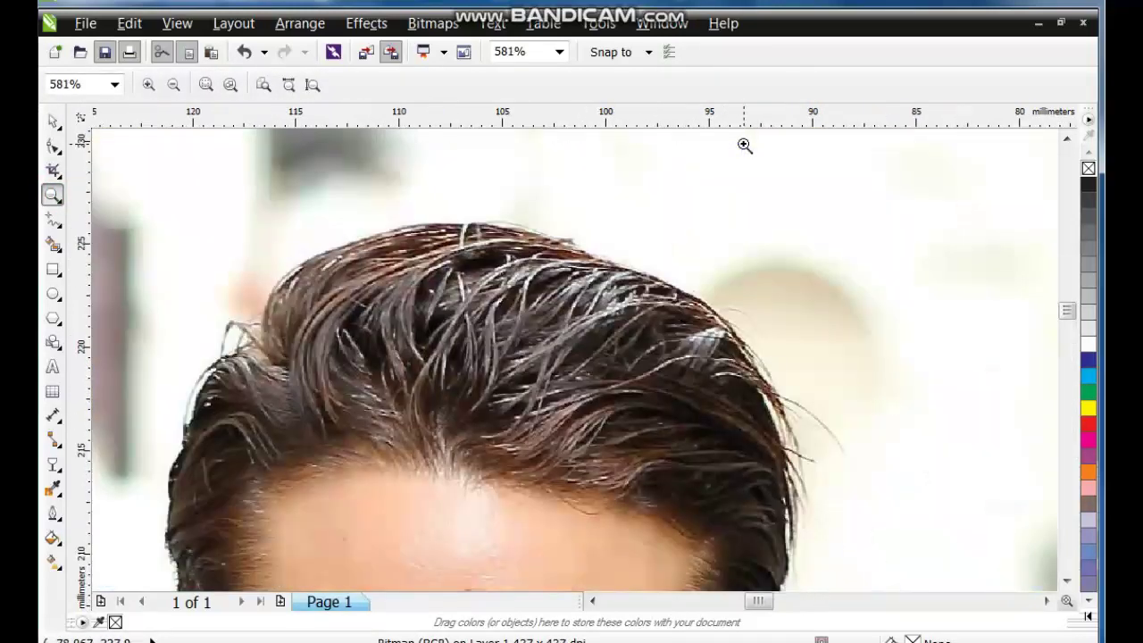
left_click(258, 341)
left_click(592, 255)
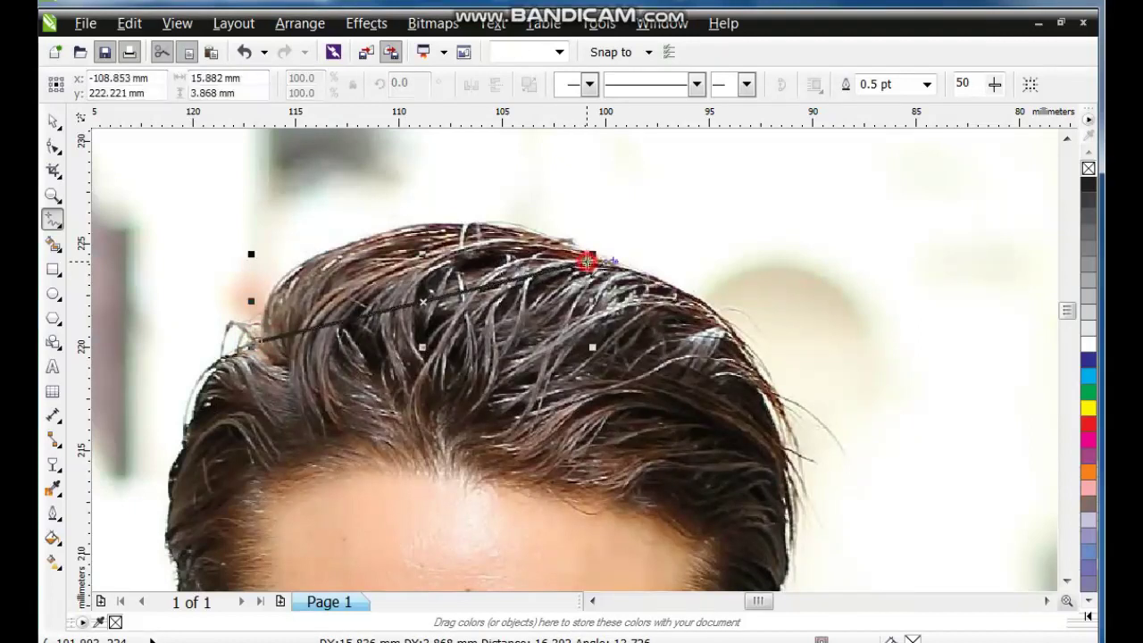
left_click(757, 390)
left_click(779, 536)
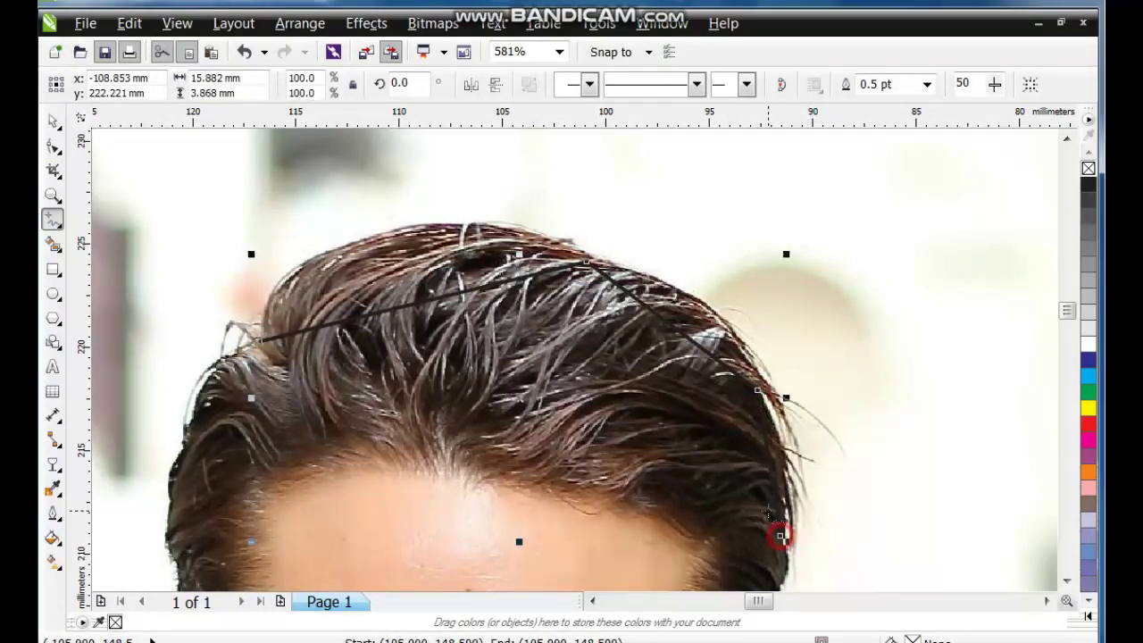
- Continue the freehand outline down the right side of the head and around the ear to the earlobe
left_click(1067, 583)
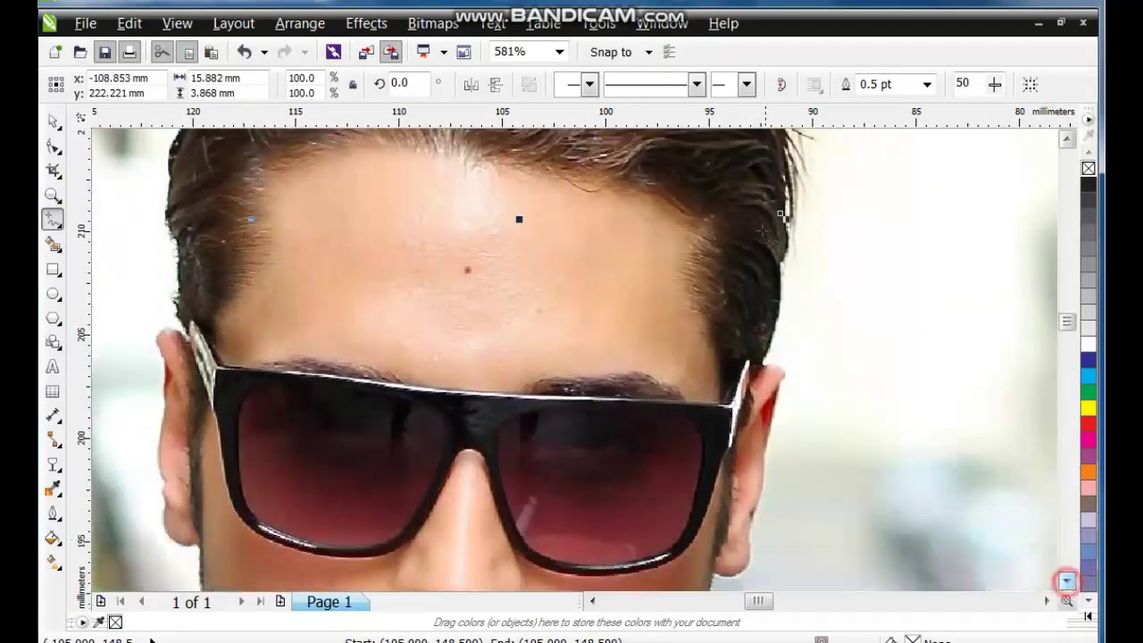
left_click(779, 214)
double_click(779, 261)
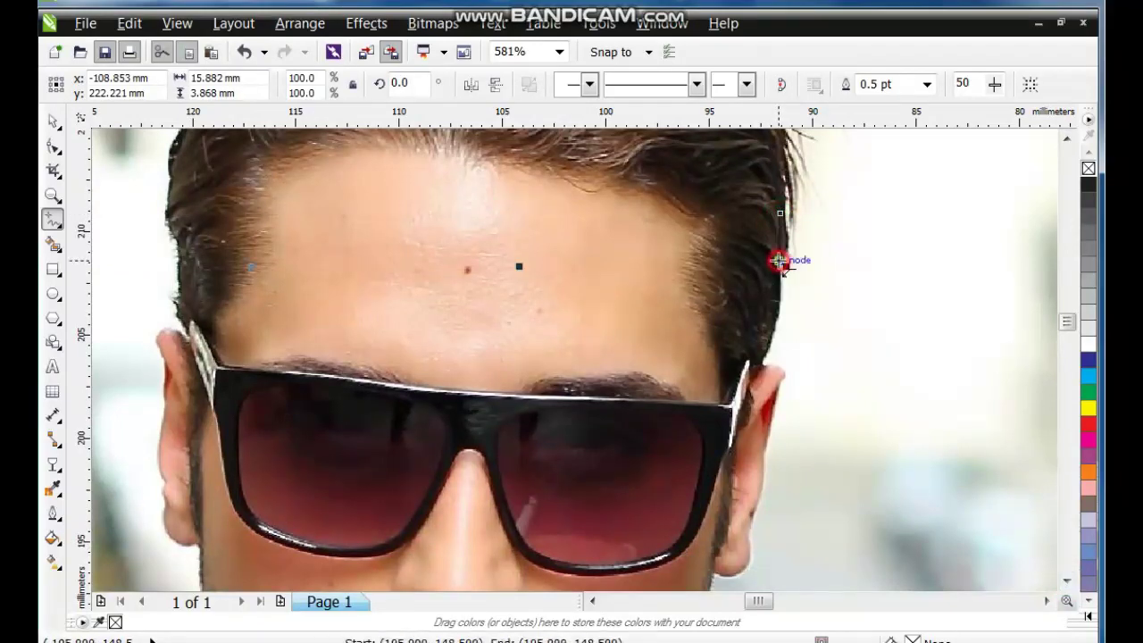
double_click(759, 367)
left_click(763, 446)
left_click(749, 534)
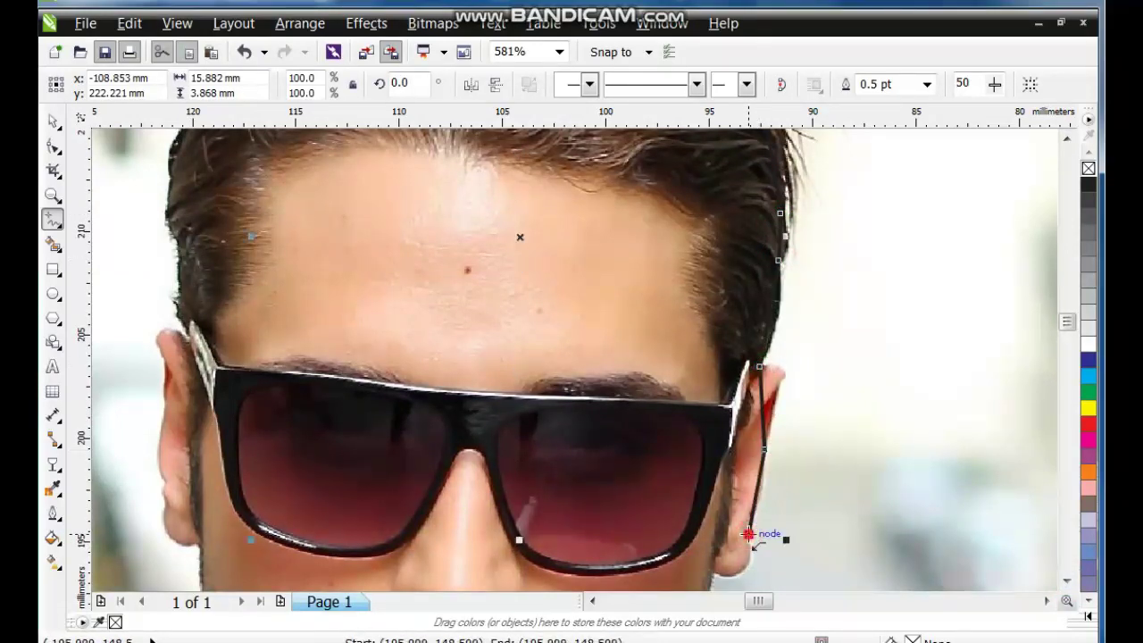
left_click(712, 568)
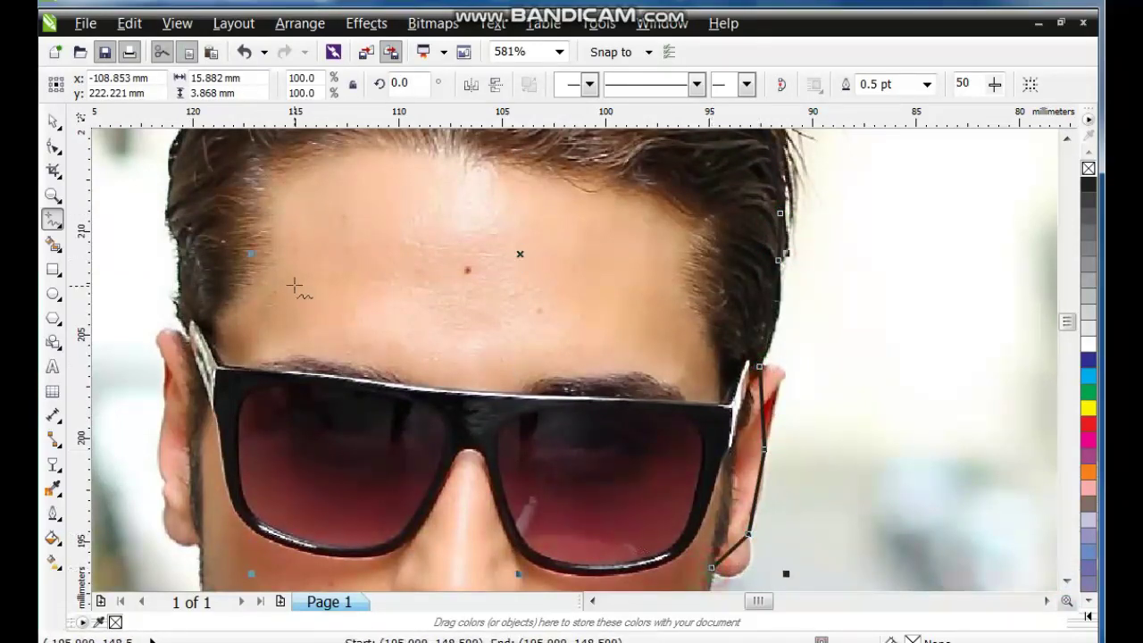
- Continue the freehand outline from the earlobe along the jaw and neck to the shirt collar
left_click(1067, 582)
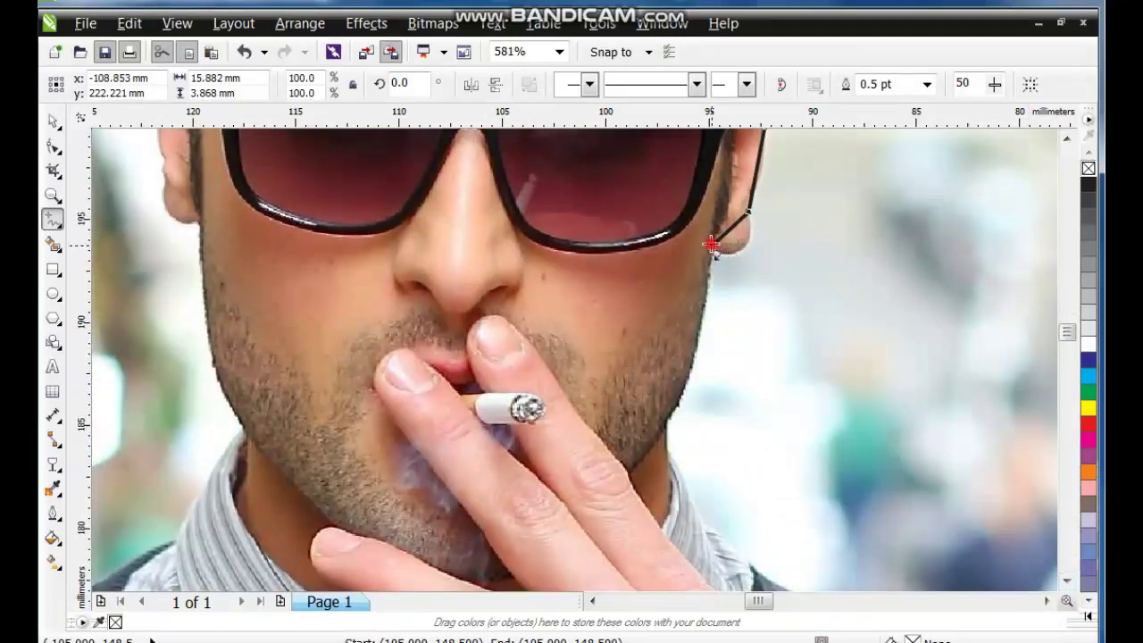
left_click(702, 308)
left_click(664, 425)
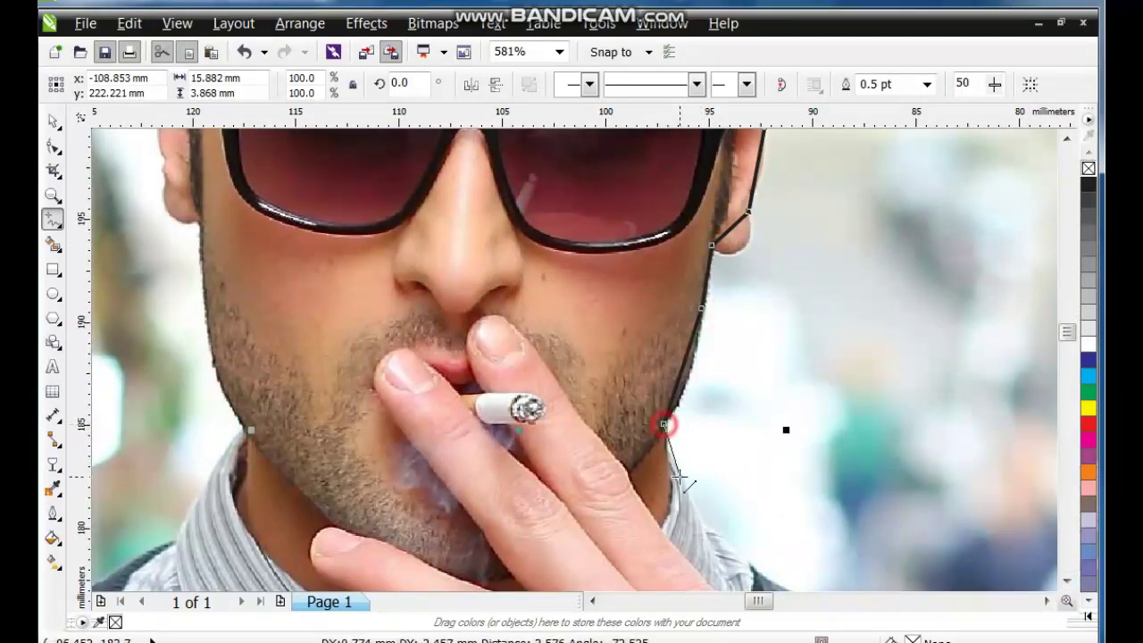
left_click(668, 478)
left_click(709, 542)
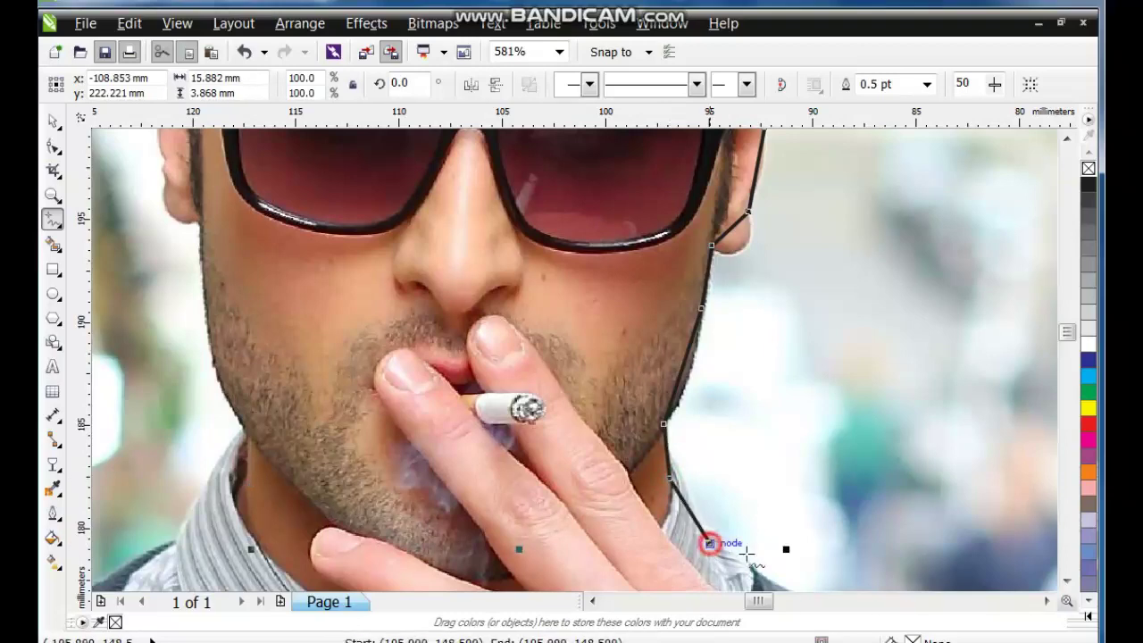
- Continue the freehand outline from the shirt collar along the man's right-hand shoulder line to the top of the sleeve
left_click(1067, 582)
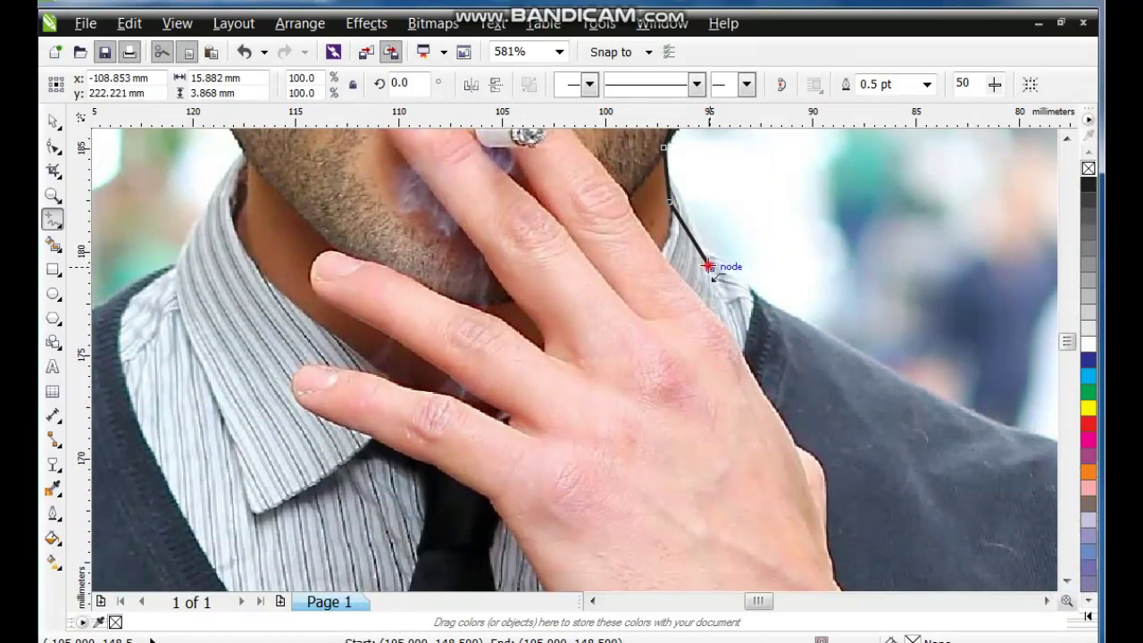
left_click(945, 407)
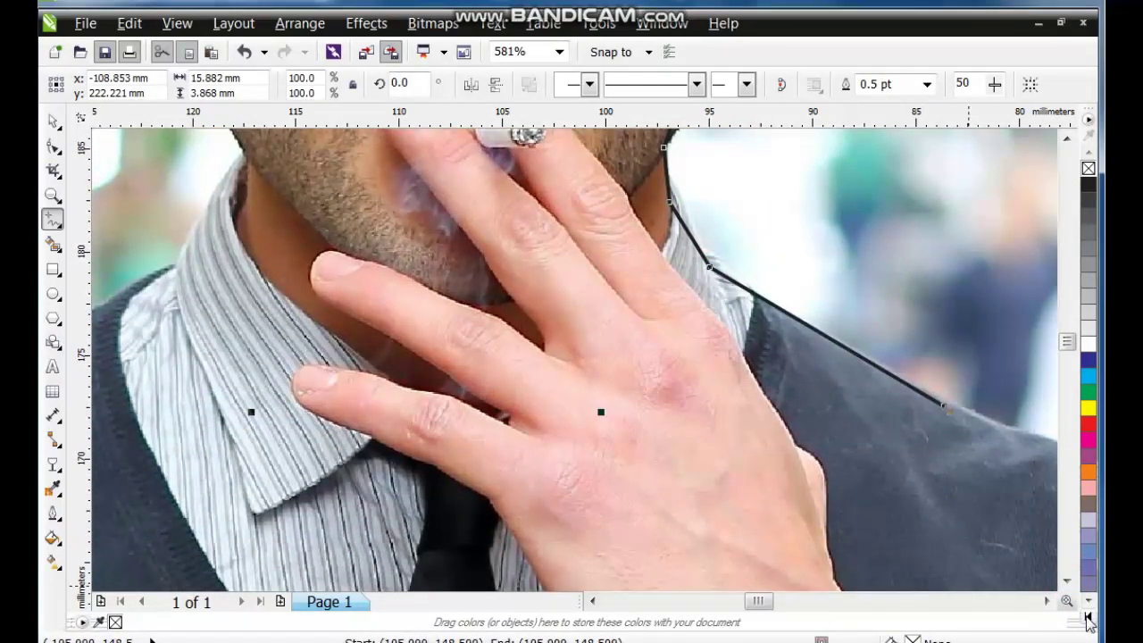
left_click(1065, 602)
left_click(51, 194)
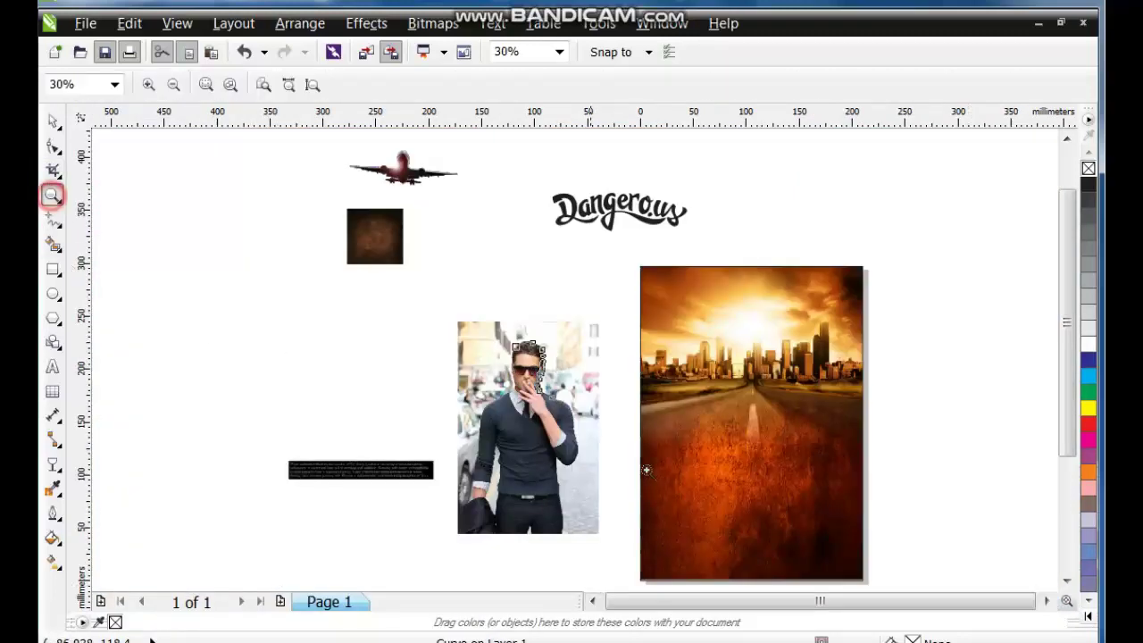
left_click(553, 463)
left_click(420, 205)
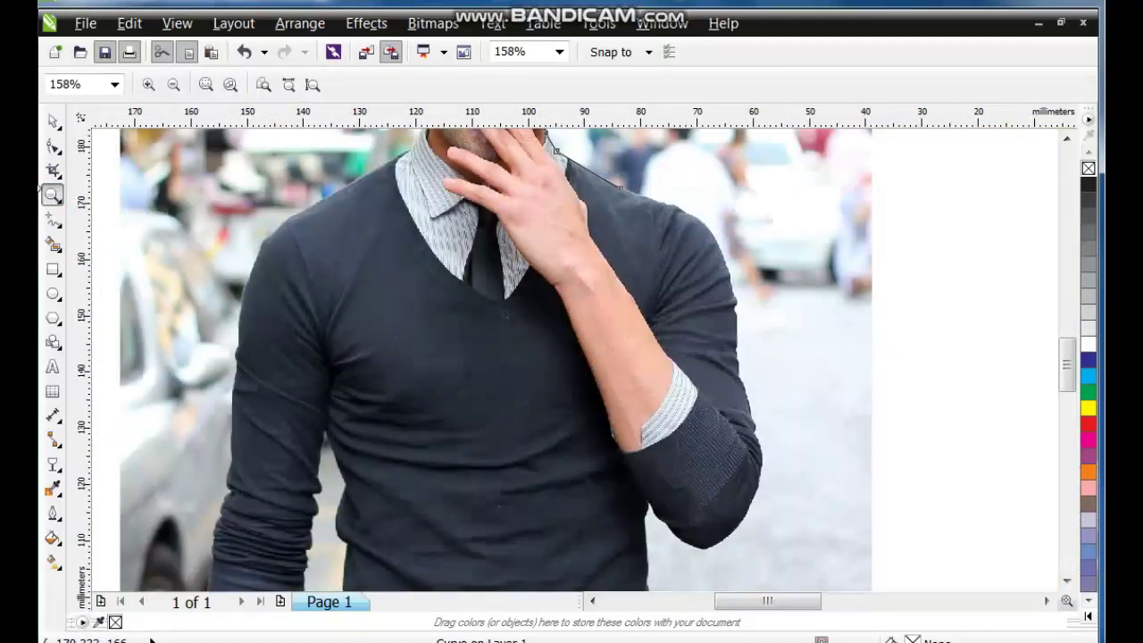
left_click(52, 219)
left_click(623, 188)
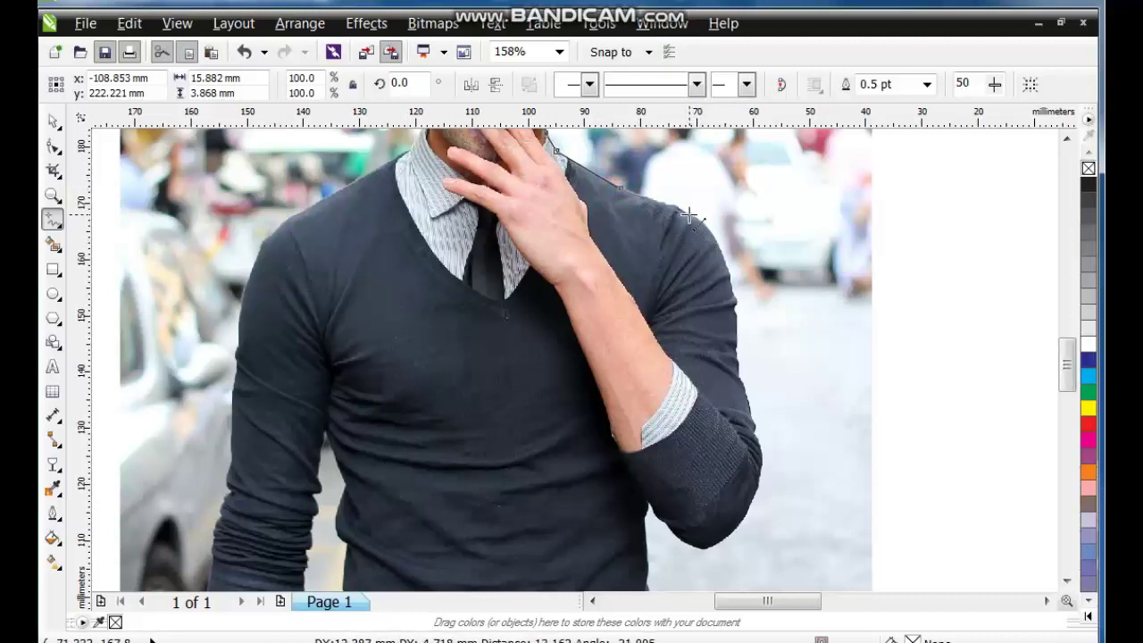
left_click(689, 215)
- Continue the freehand outline down the outer sleeve of the raised arm and around the elbow to the torso
left_click(730, 309)
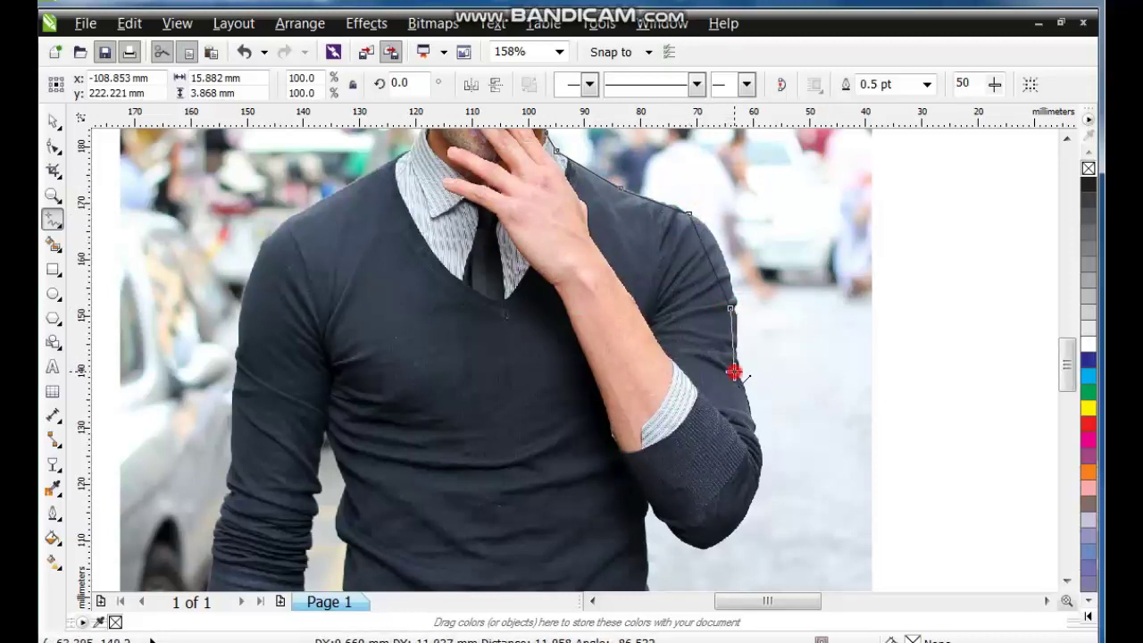
left_click(734, 371)
left_click(754, 462)
left_click(665, 520)
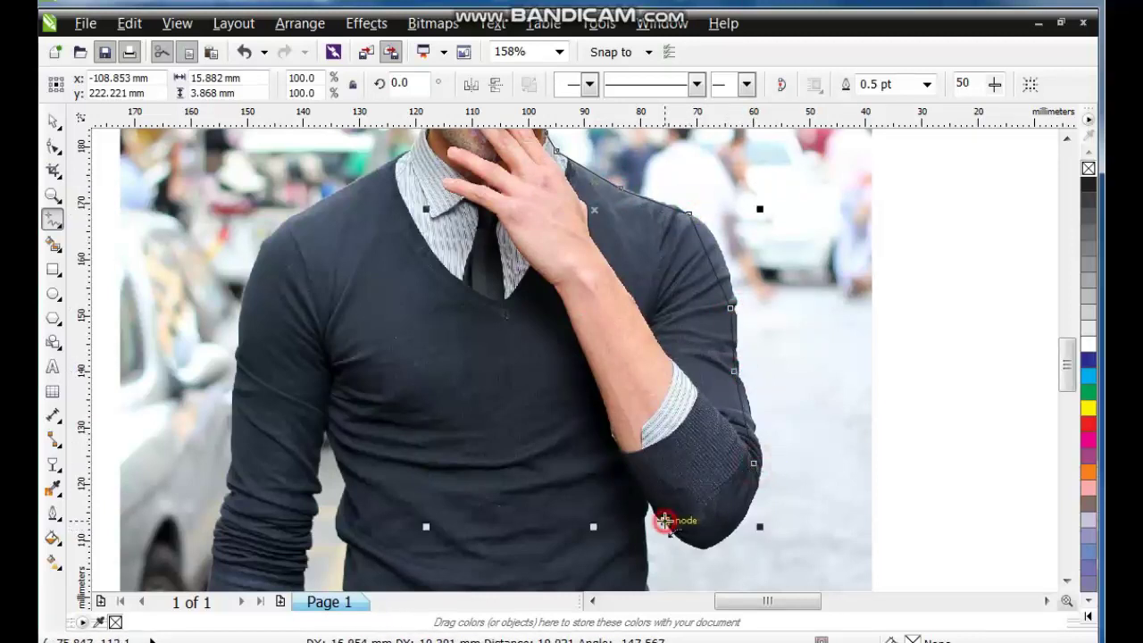
left_click(645, 492)
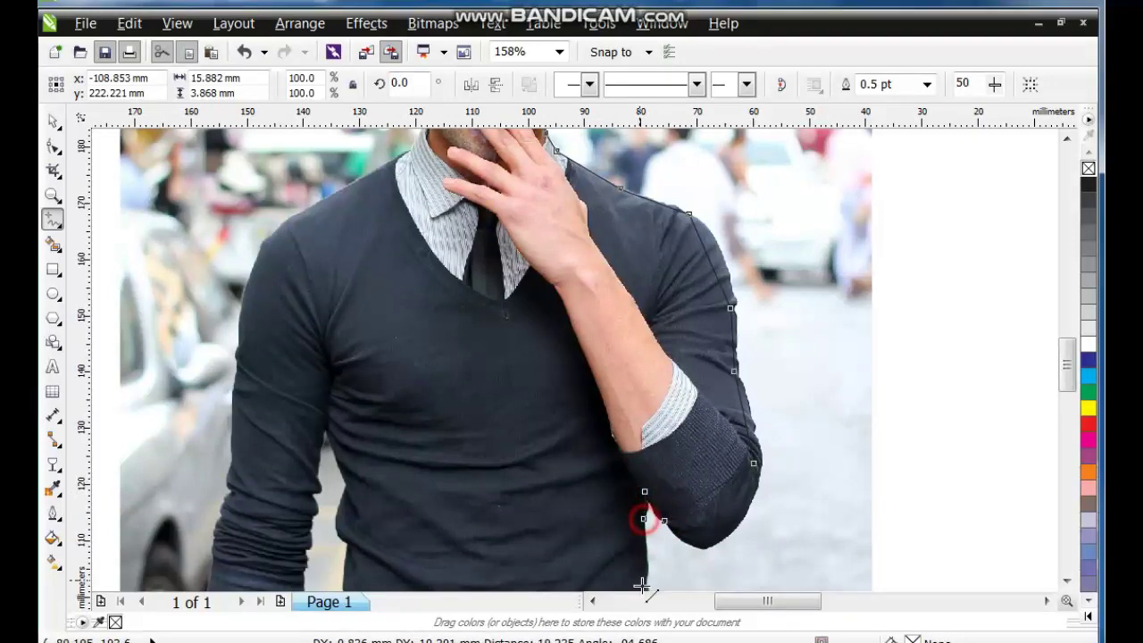
- Run the outline down the torso's right edge, straight across the lower sweater and up its left edge to the armpit
scroll(643, 527, "down", 1)
left_click(644, 563)
left_click(343, 557)
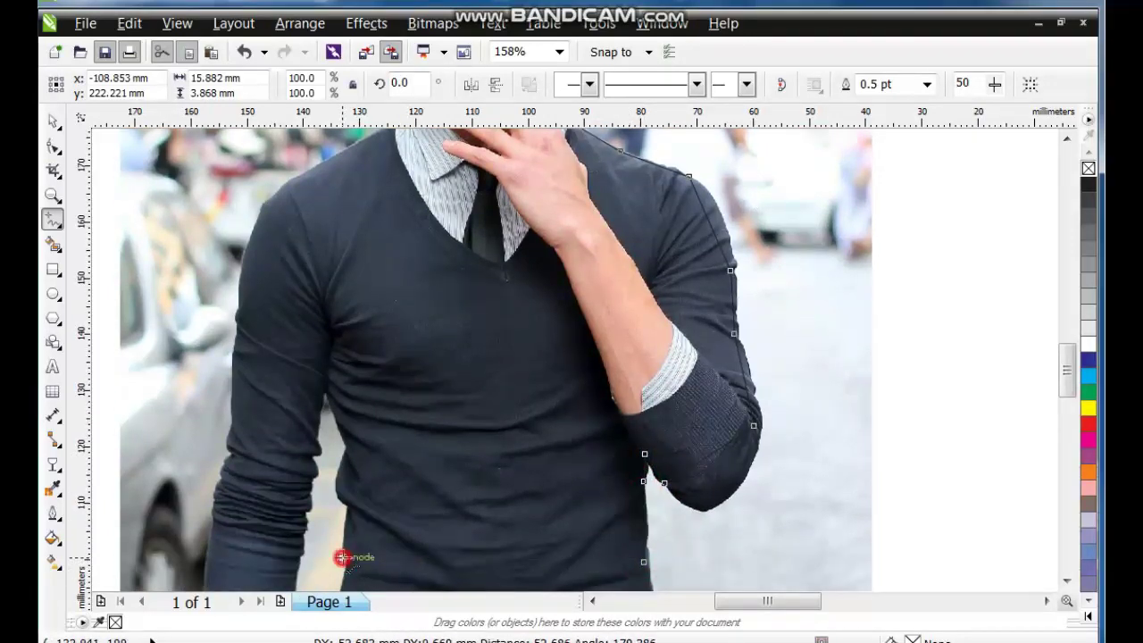
left_click(348, 507)
left_click(350, 447)
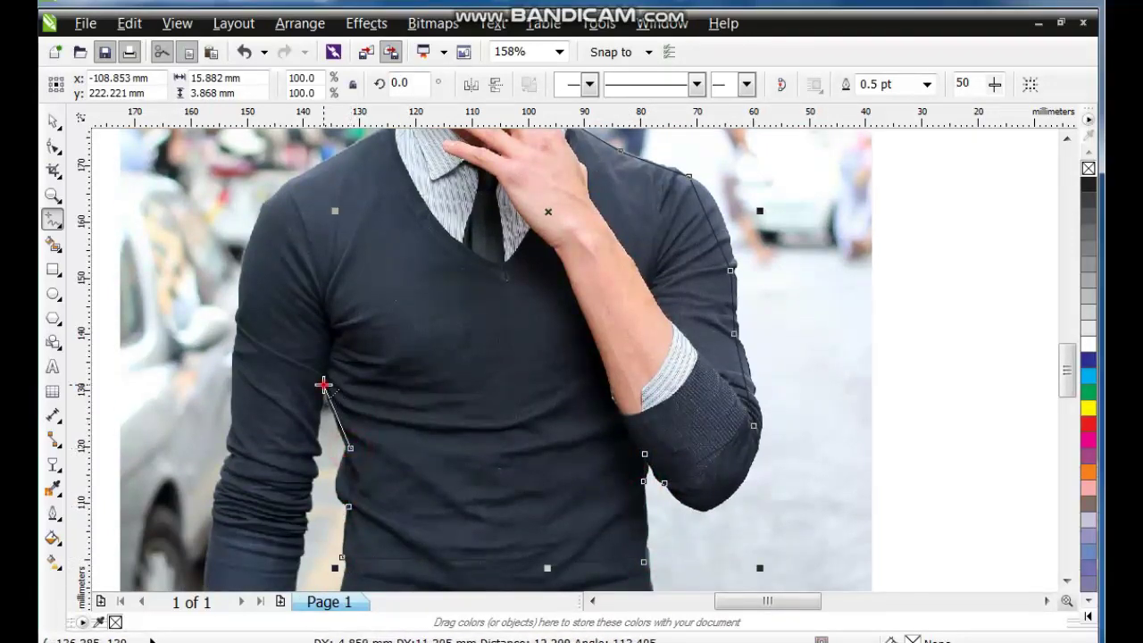
left_click(323, 383)
- Trace the hanging arm down its inner edge, across the forearm and up the outer sleeve to the shoulder
left_click(309, 454)
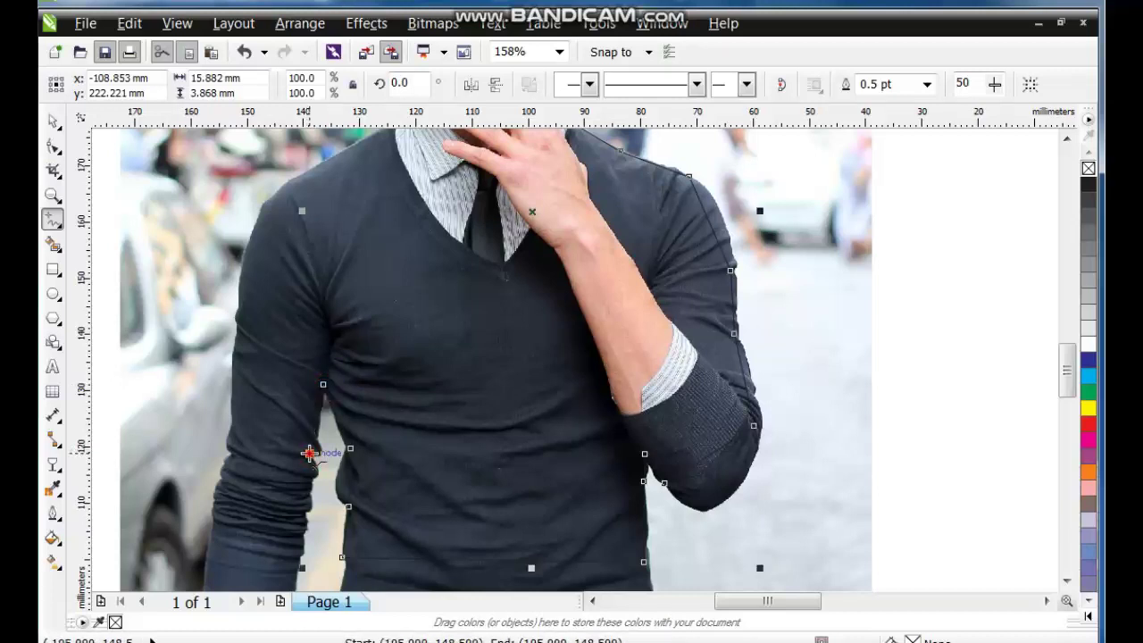
left_click(296, 564)
left_click(208, 557)
left_click(239, 458)
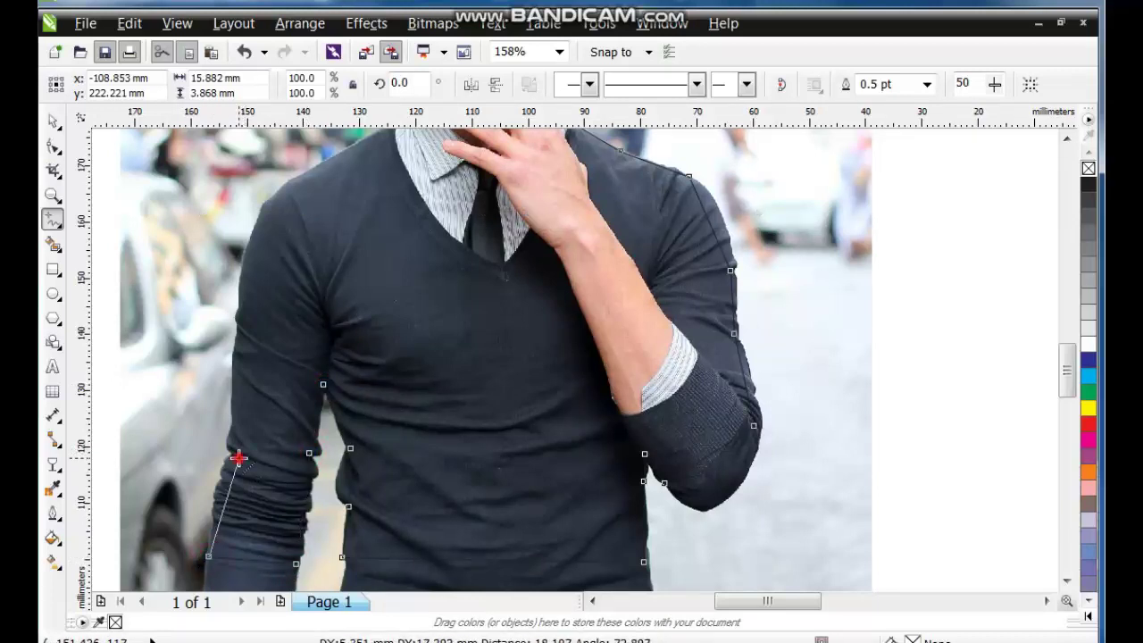
left_click(239, 418)
left_click(241, 302)
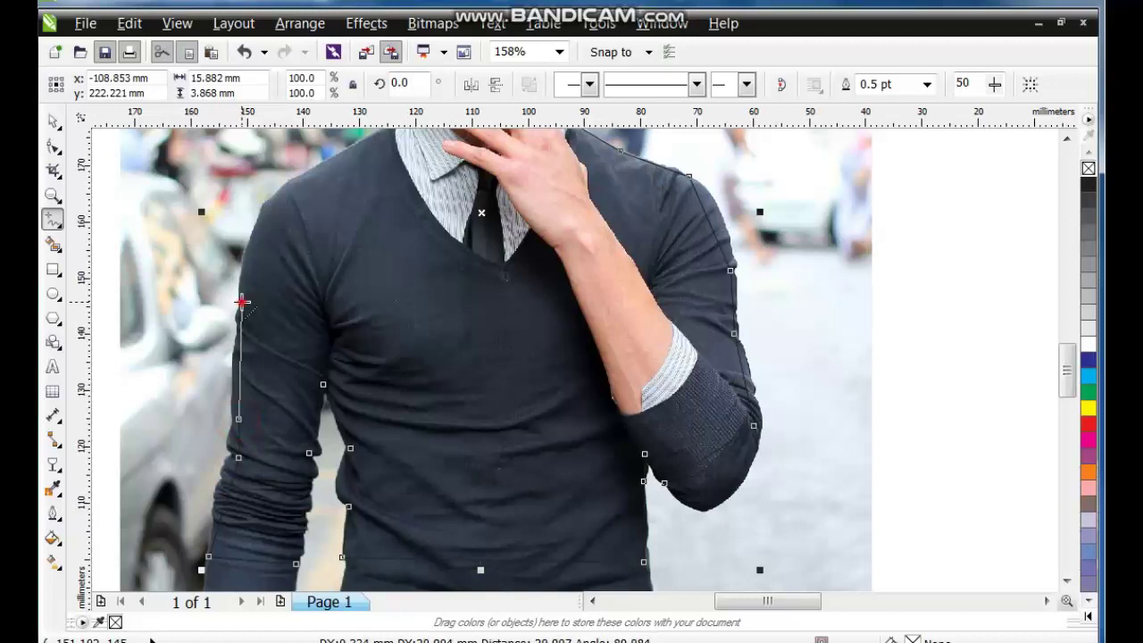
left_click(306, 177)
- Continue the outline from the left shoulder to the shirt collar and up to where the collar meets the jaw
left_click(1067, 138)
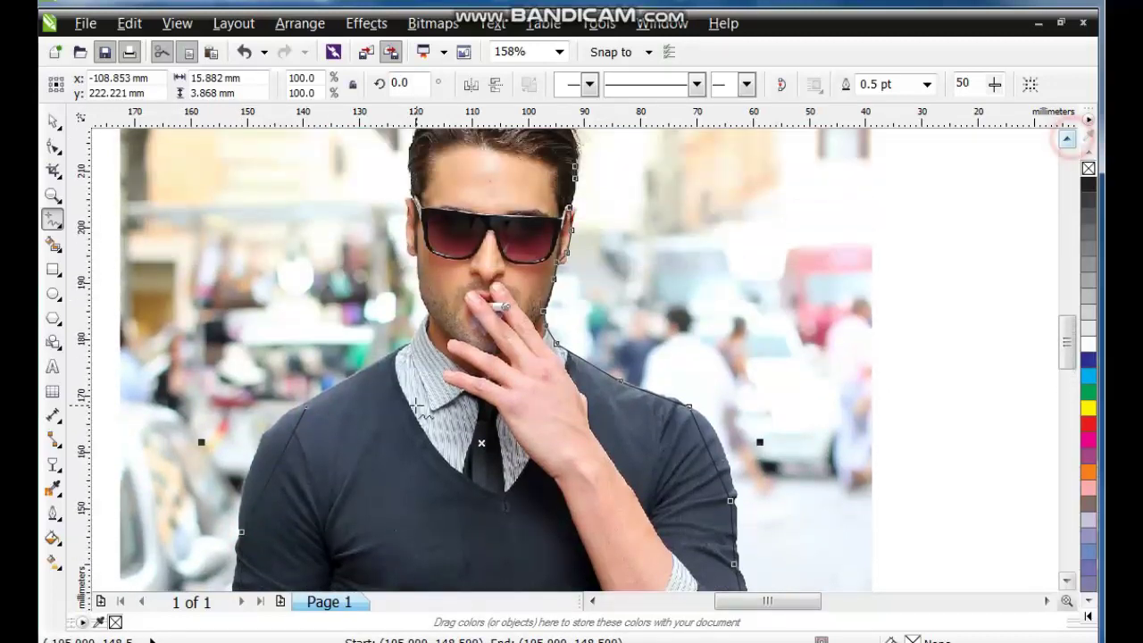
left_click(412, 341)
left_click(430, 314)
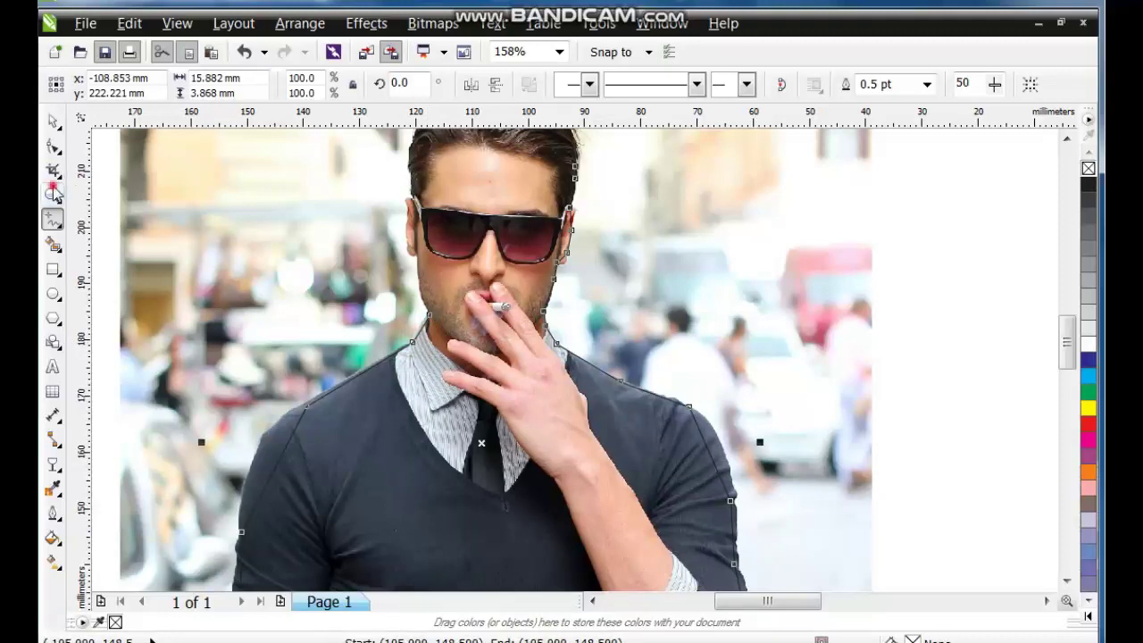
- Extend the freehand outline up the left side of the jaw and around the earlobe
left_click(52, 193)
left_click_drag(366, 223, 572, 358)
left_click(51, 202)
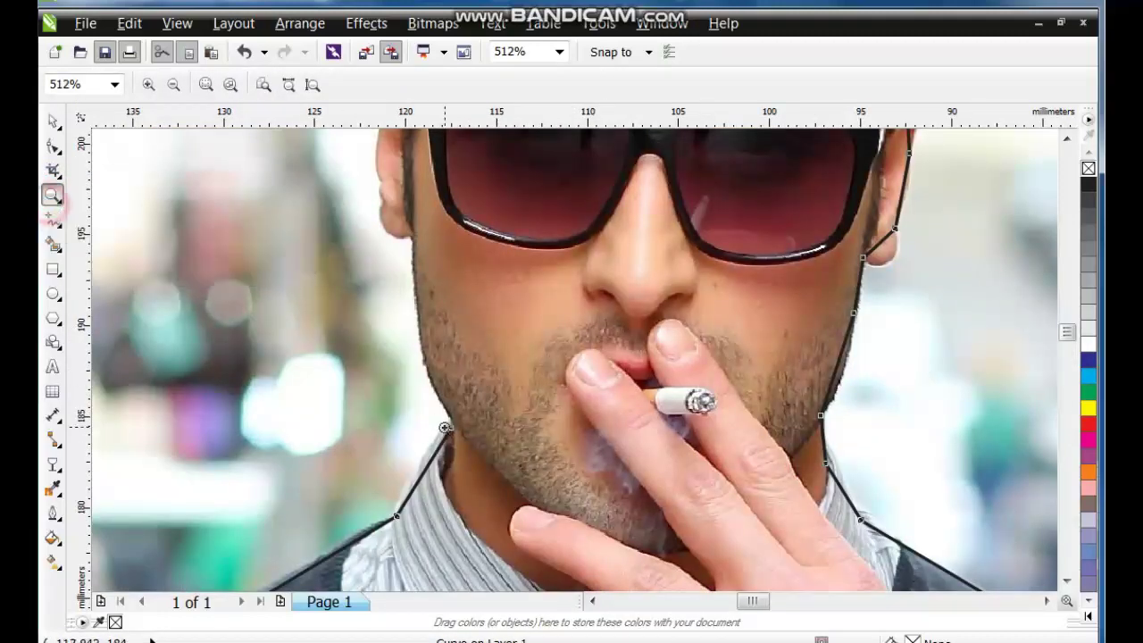
left_click(51, 220)
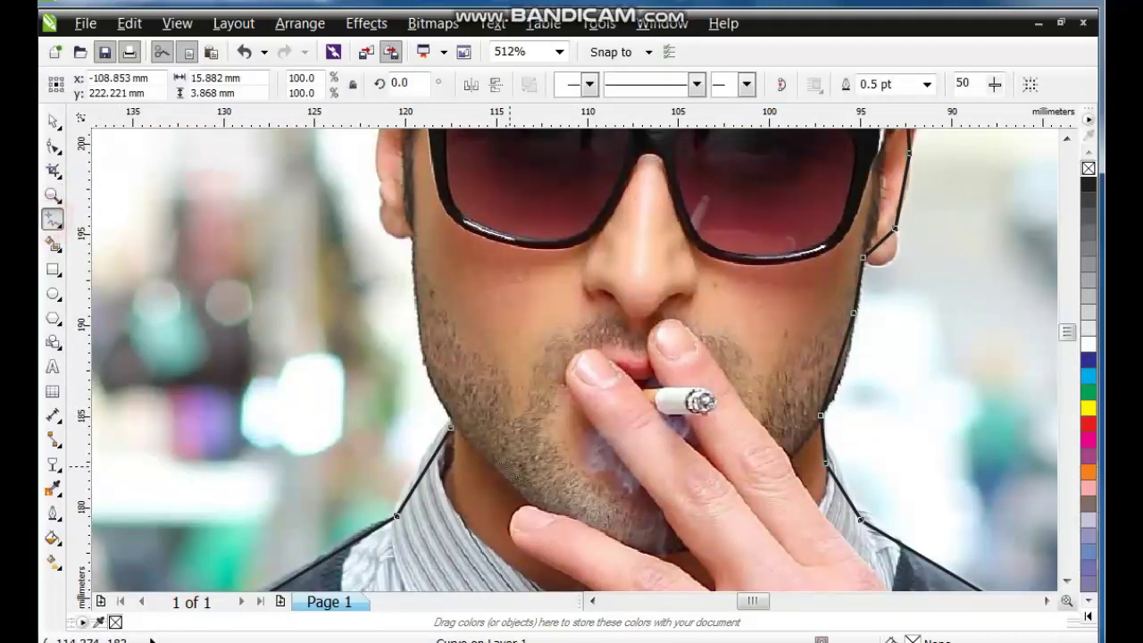
left_click(449, 428)
left_click(414, 239)
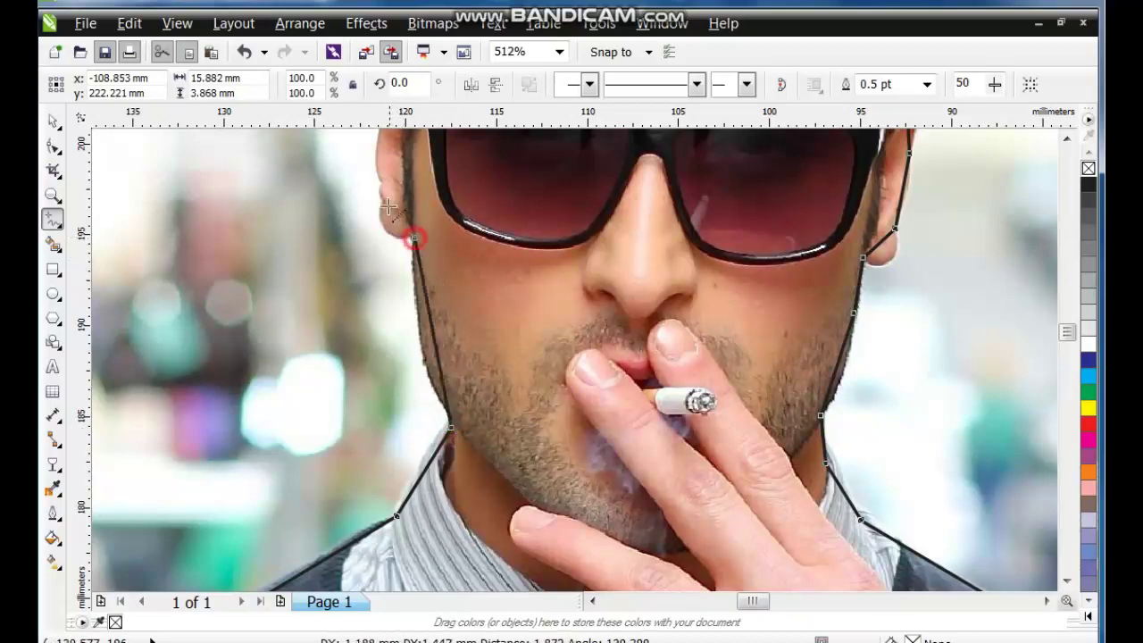
double_click(385, 204)
left_click(382, 181)
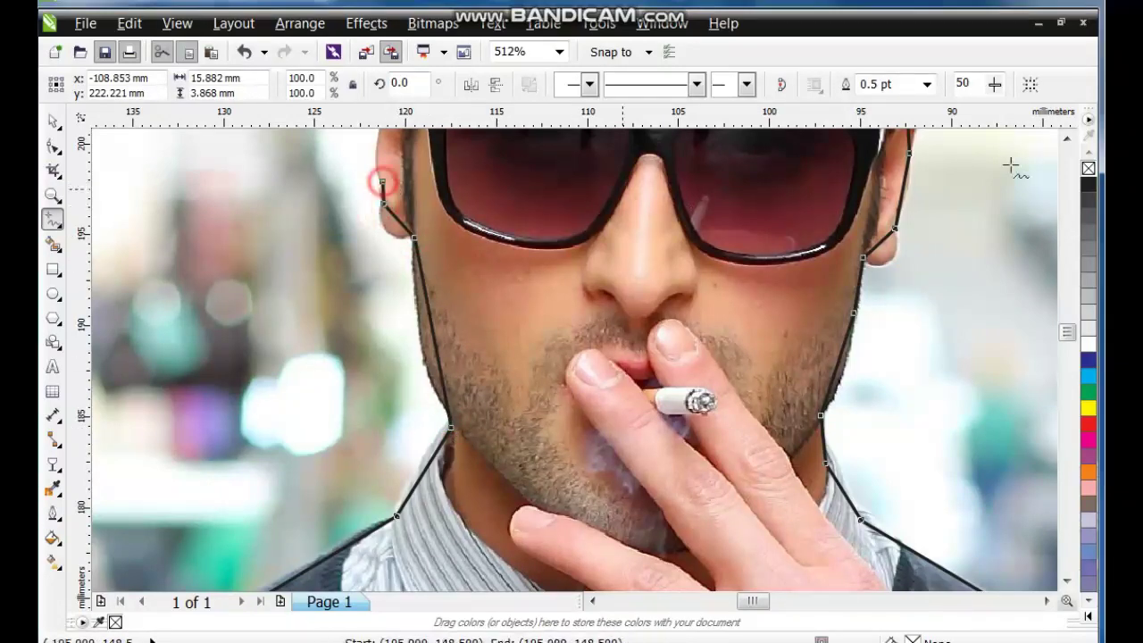
- Trace the left ear and the hair above it, and close the outline at its starting node on the hair
left_click(1065, 140)
left_click_drag(1067, 139, 1067, 140)
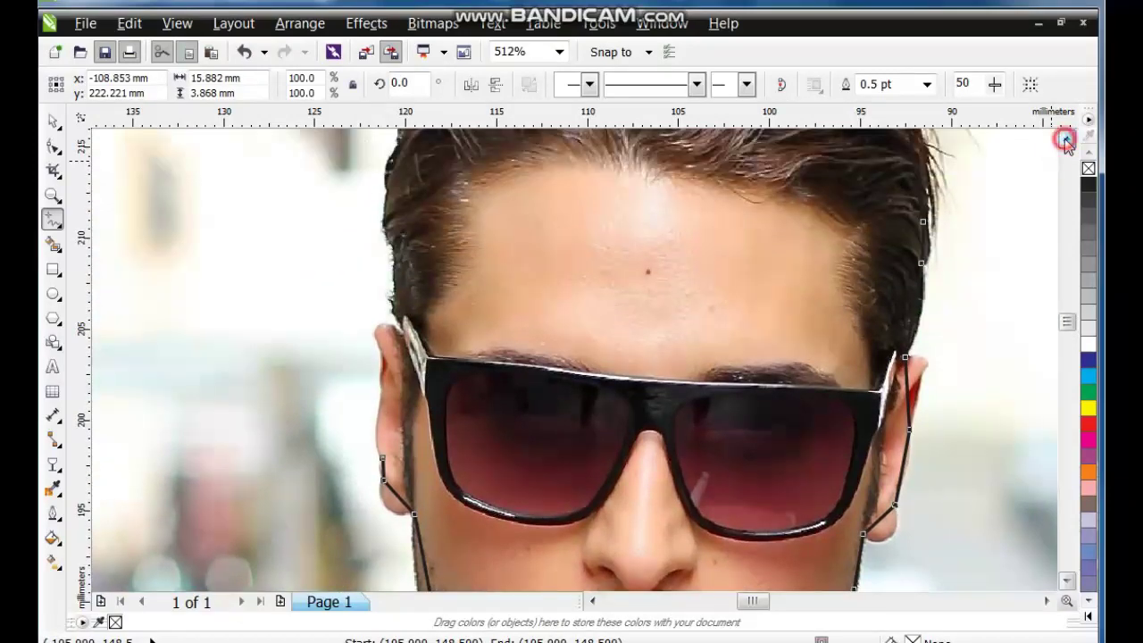
left_click(382, 458)
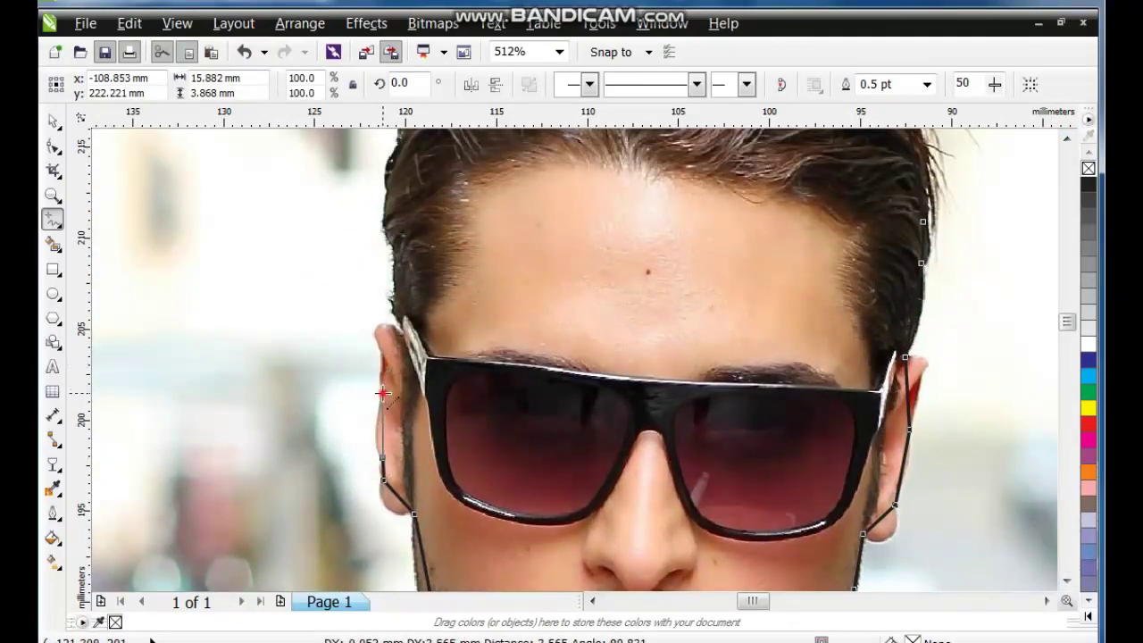
double_click(384, 393)
left_click(383, 363)
left_click(404, 331)
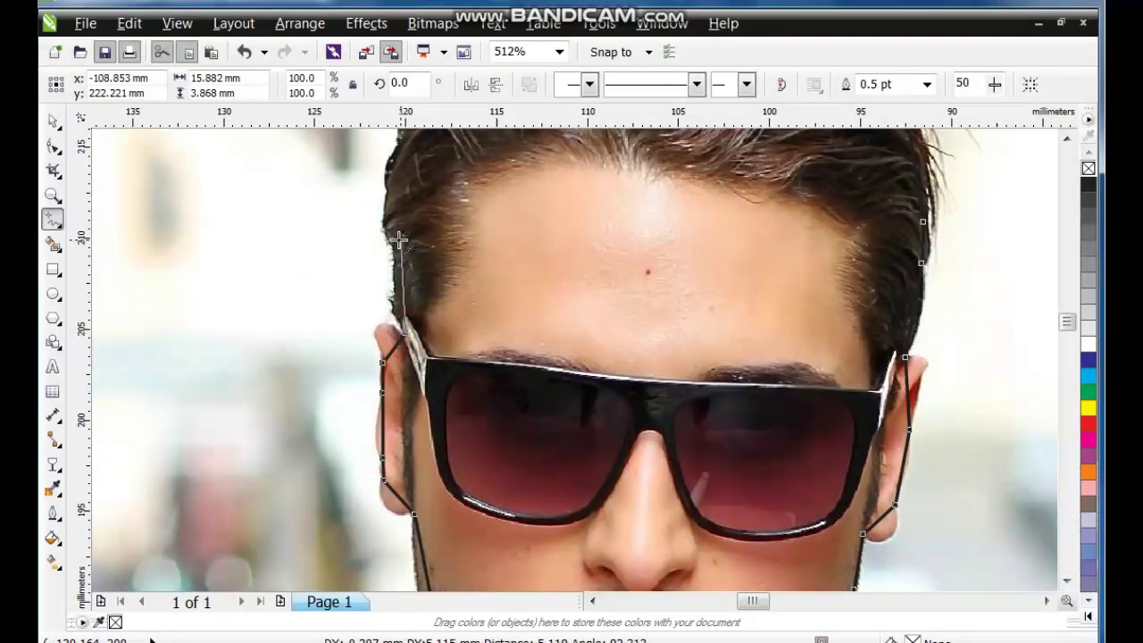
left_click(398, 246)
left_click_drag(1068, 139, 1067, 139)
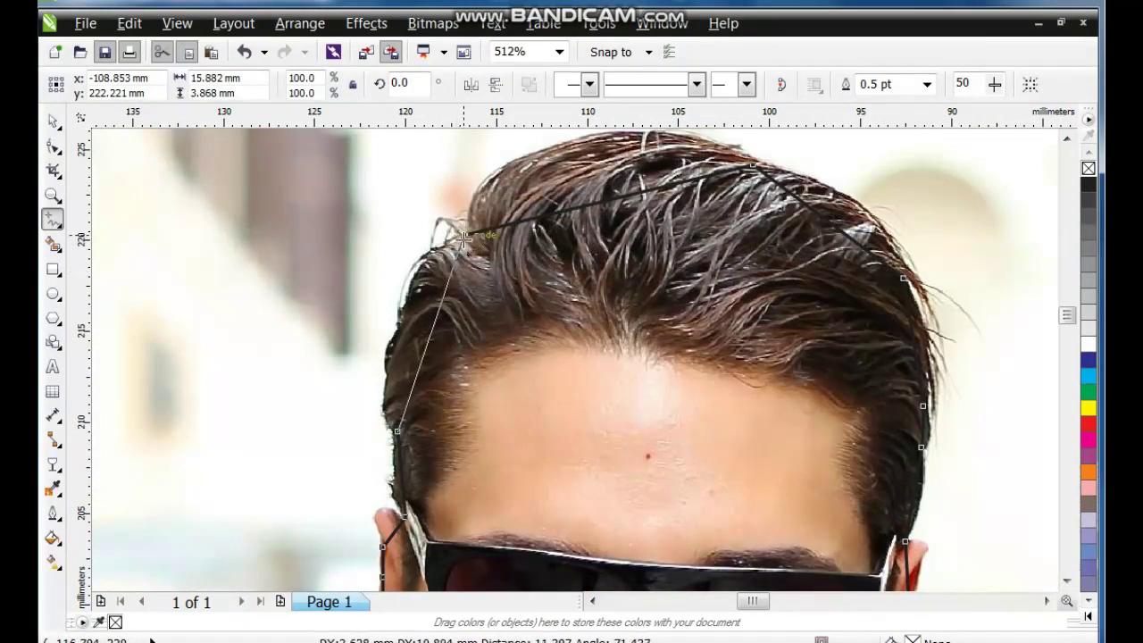
left_click(463, 234)
- Select all nodes of the closed outline with the Shape tool and convert its segments to curves
left_click(52, 146)
scroll(382, 254, "down", 5)
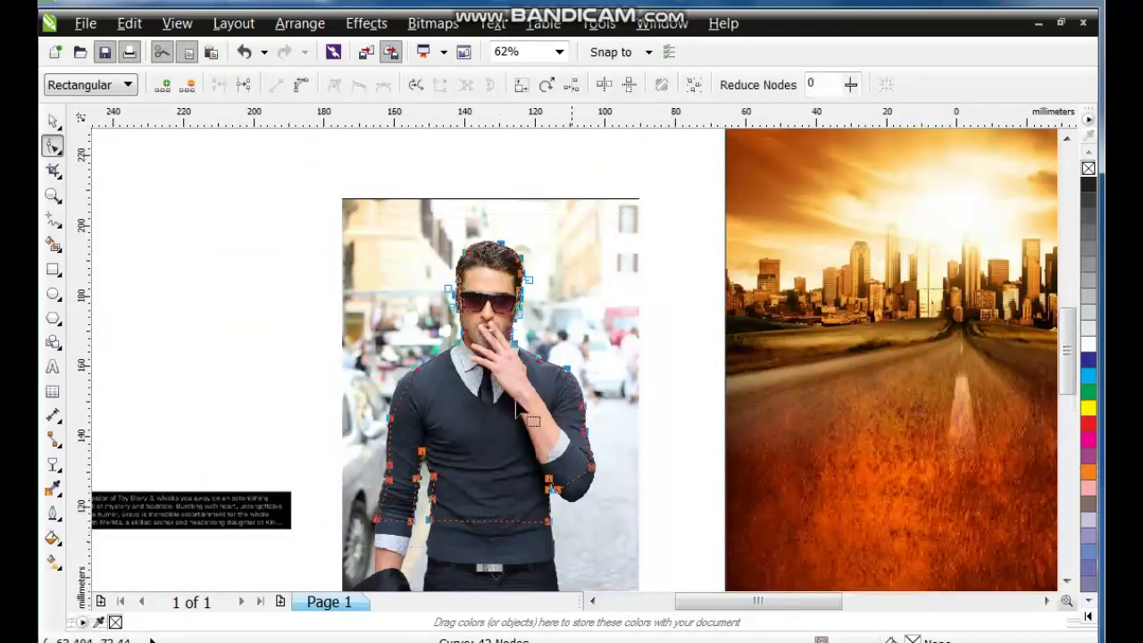
scroll(330, 420, "up", 1)
- Bend the outline's segments over the top and upper sides of the head to follow the edge of the hair
left_click(46, 197)
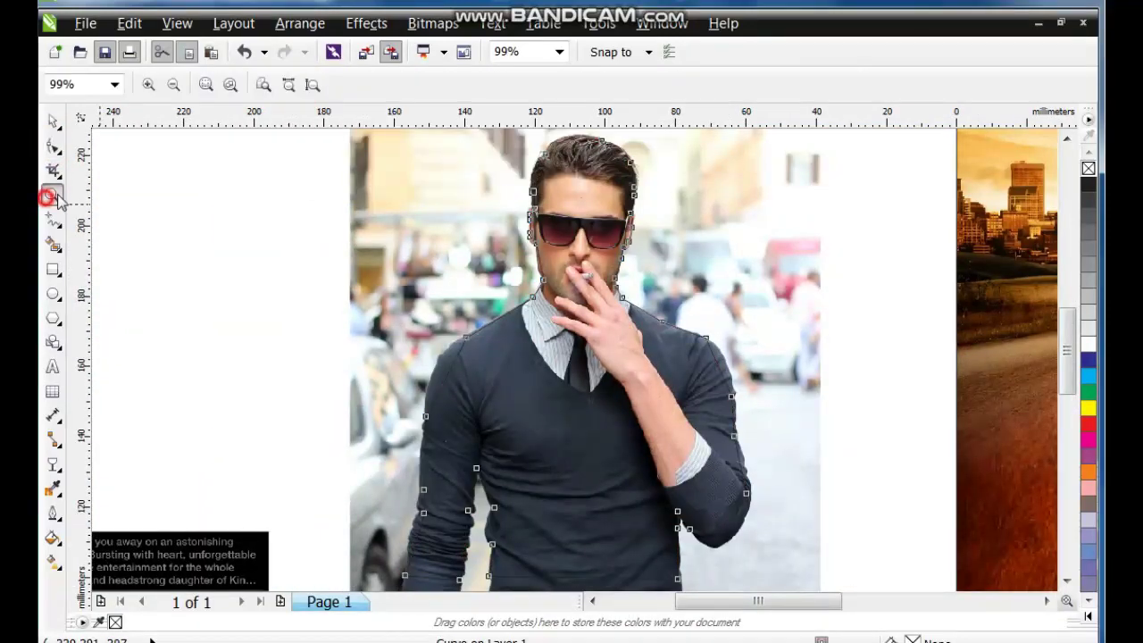
left_click_drag(518, 209, 703, 96)
left_click_drag(347, 292, 673, 477)
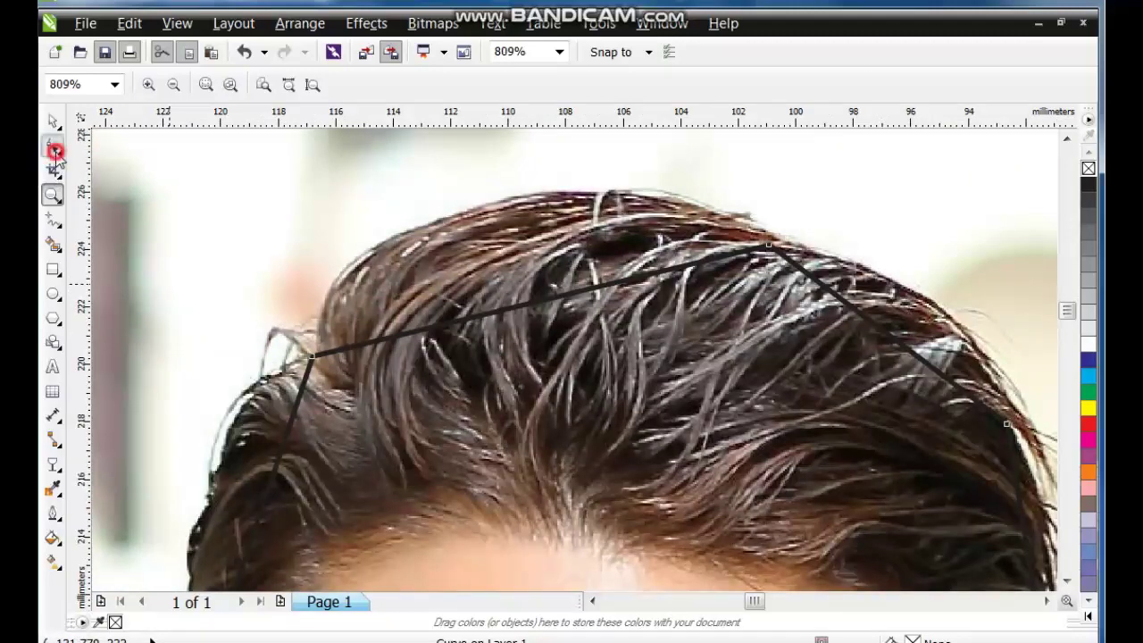
left_click(55, 149)
left_click(280, 288)
left_click_drag(466, 326, 632, 297)
left_click_drag(669, 201, 789, 264)
left_click_drag(620, 280, 631, 170)
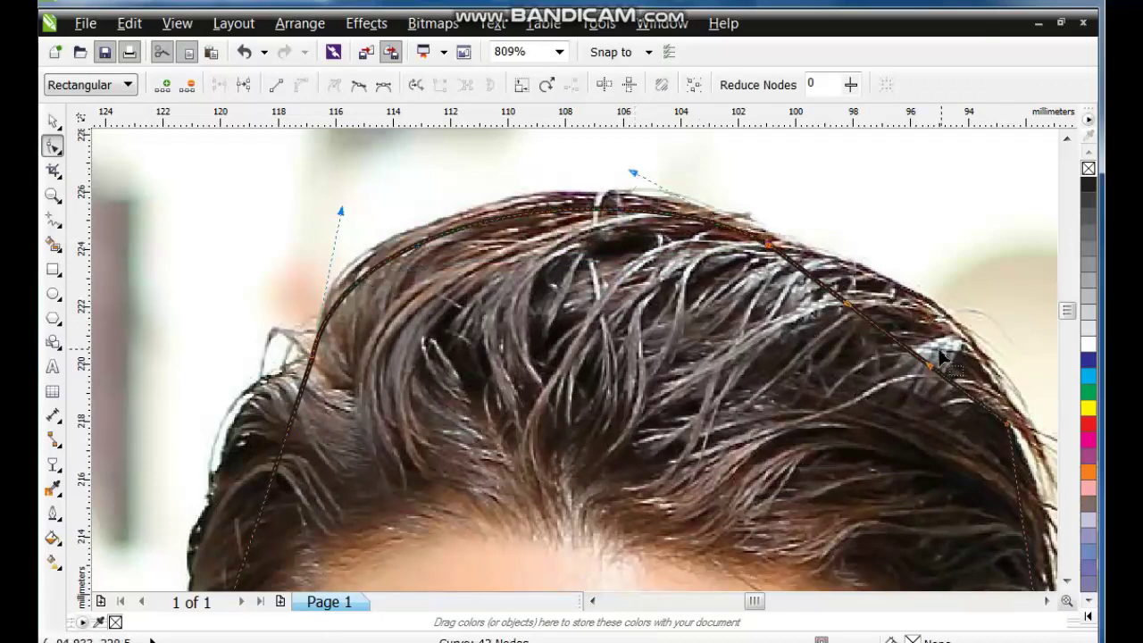
left_click_drag(912, 349, 948, 324)
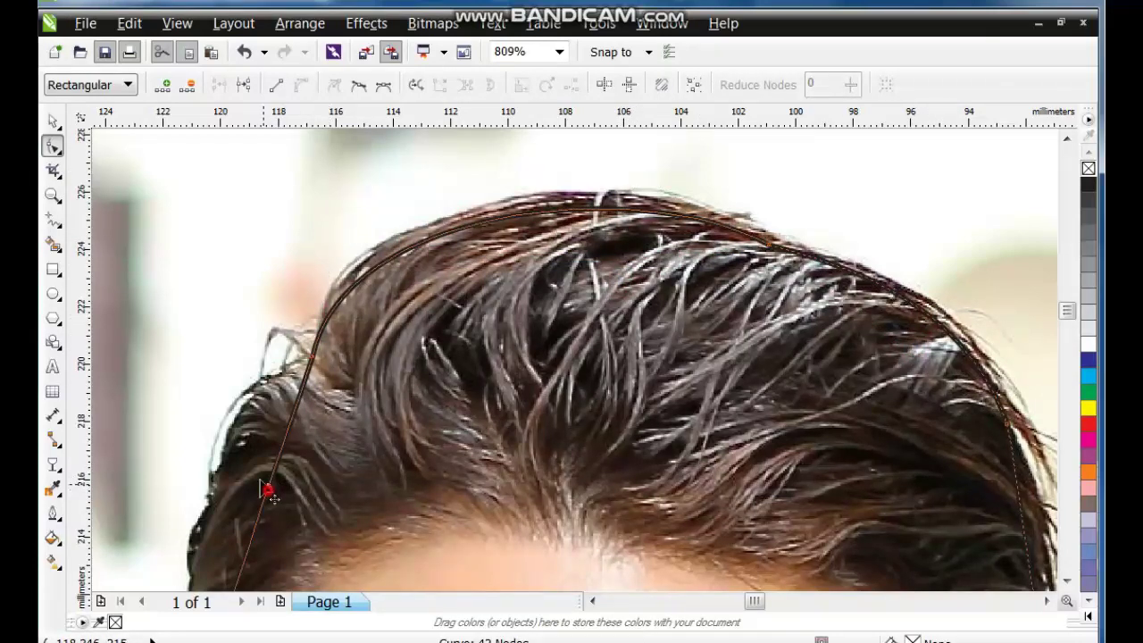
left_click_drag(268, 491, 223, 469)
- Bend the outline along the hair at the right temple and around the outer edge of the right ear
left_click(1067, 581)
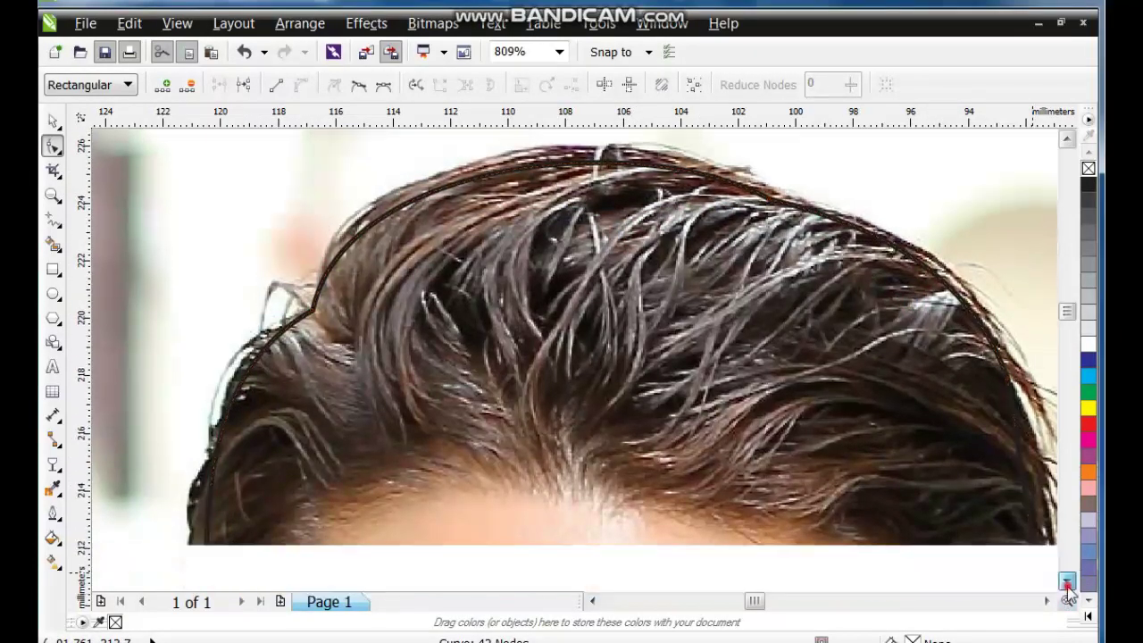
left_click(1067, 581)
left_click(1047, 601)
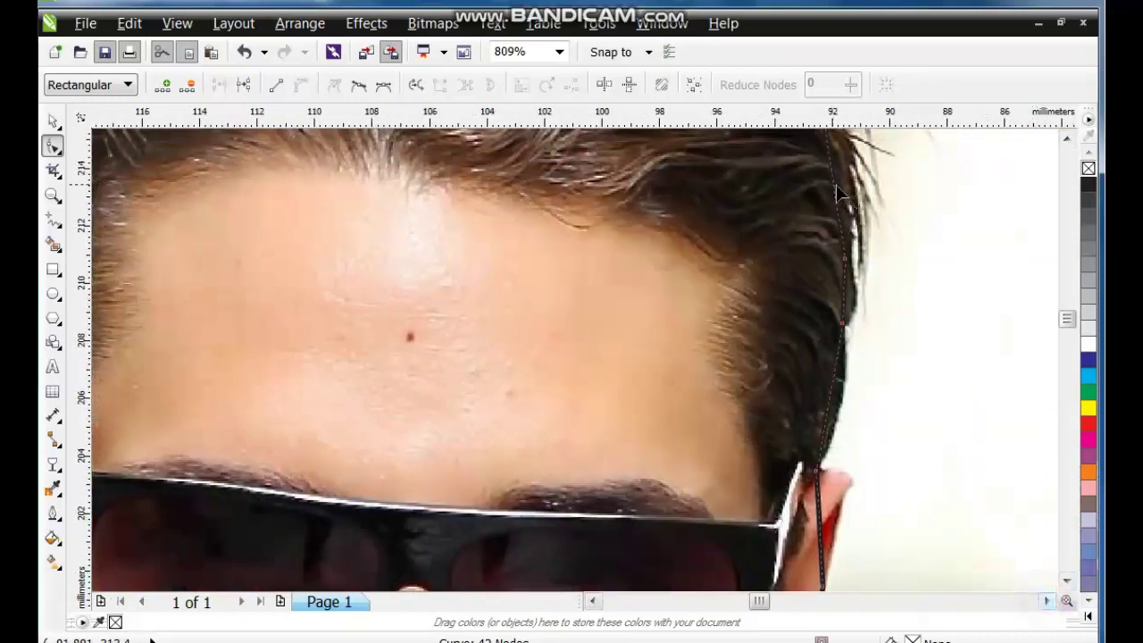
left_click_drag(833, 175, 848, 185)
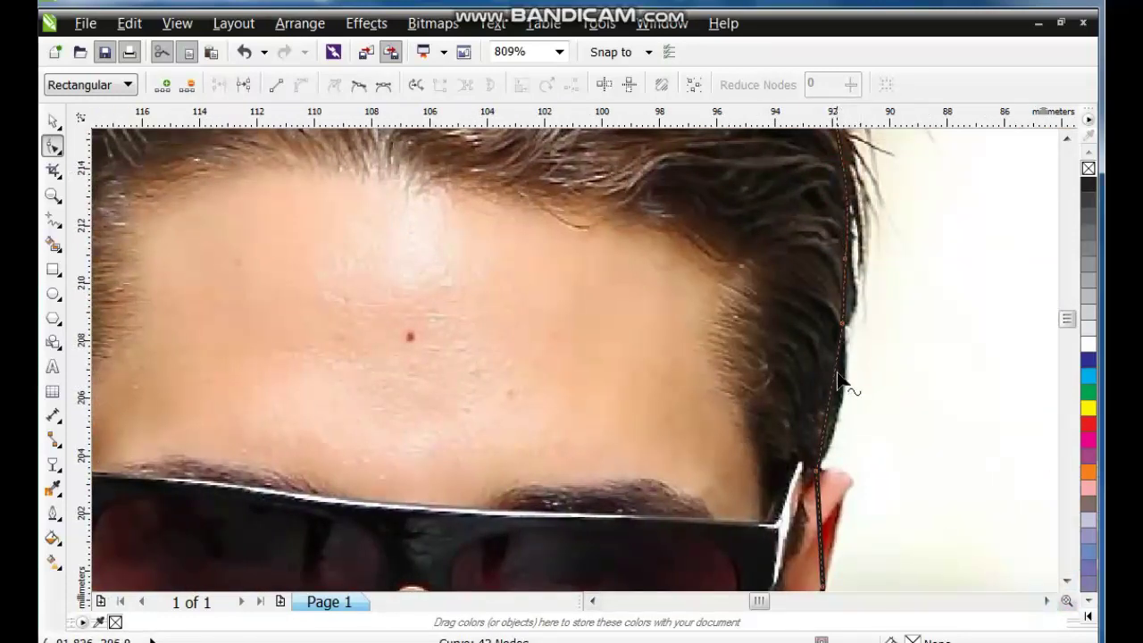
left_click_drag(833, 376, 842, 384)
left_click_drag(822, 512, 844, 493)
- Curve the outline around the right earlobe and along the right side of the jaw
left_click(1067, 583)
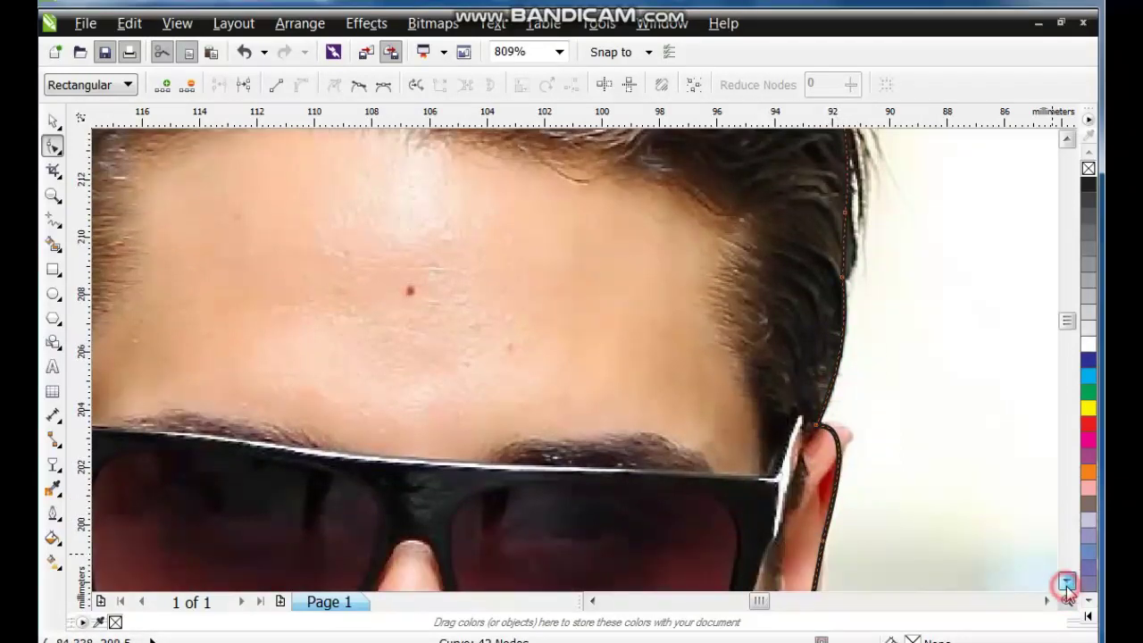
left_click_drag(778, 455, 791, 477)
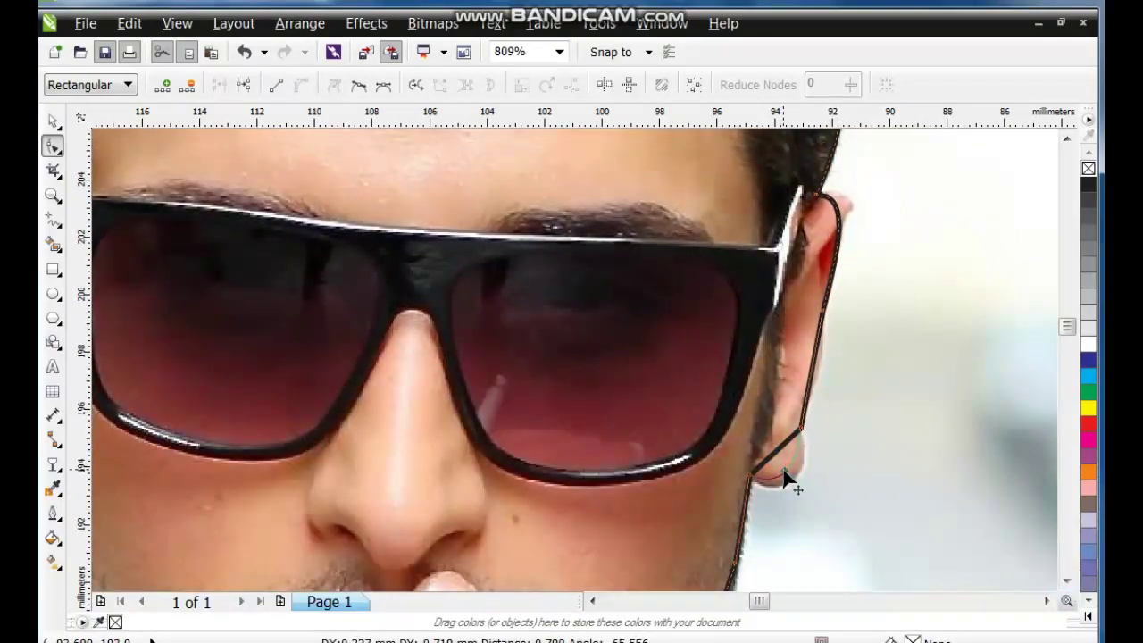
left_click(1065, 583)
left_click(1066, 583)
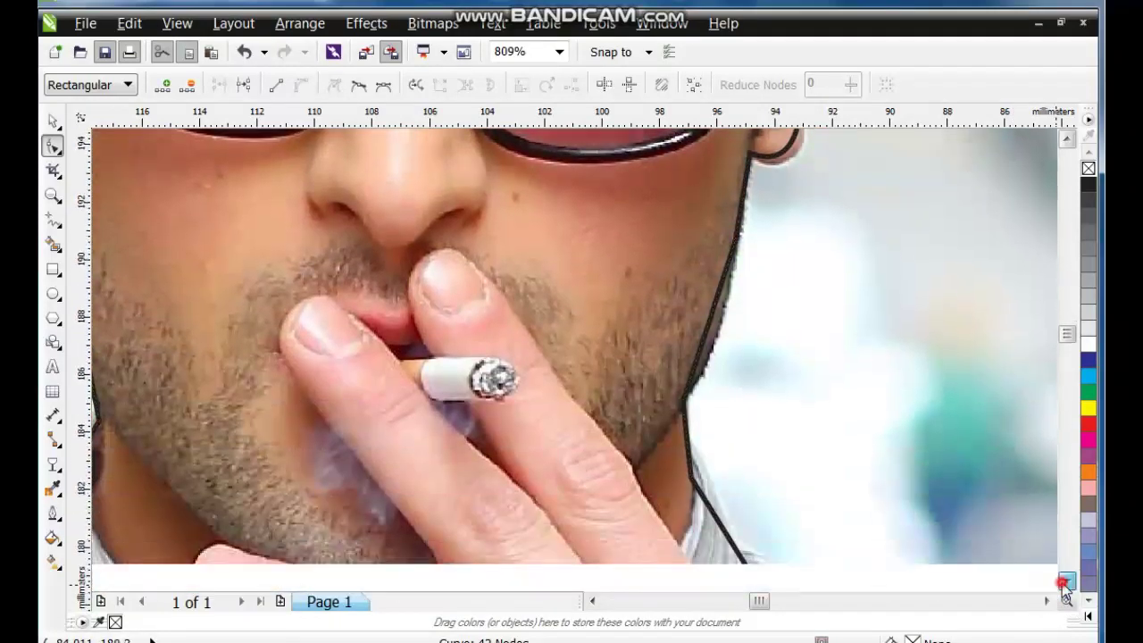
left_click_drag(710, 335, 722, 352)
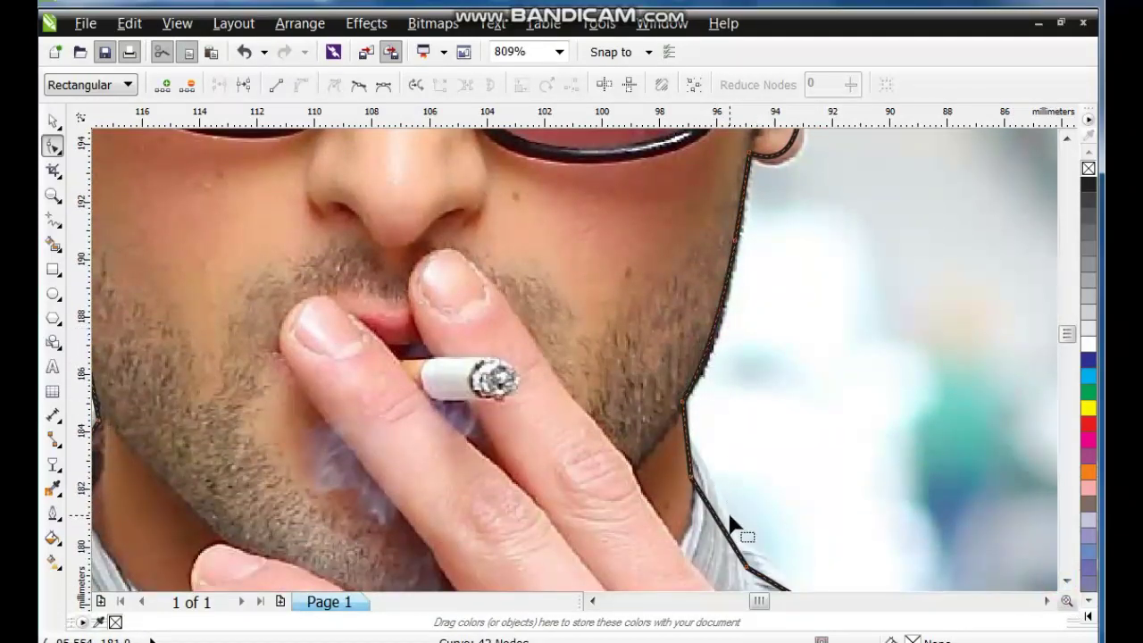
- Bend the outline's straight segments outward around both shoulders to follow the edge of the sweater
left_click(1065, 584)
left_click(1065, 583)
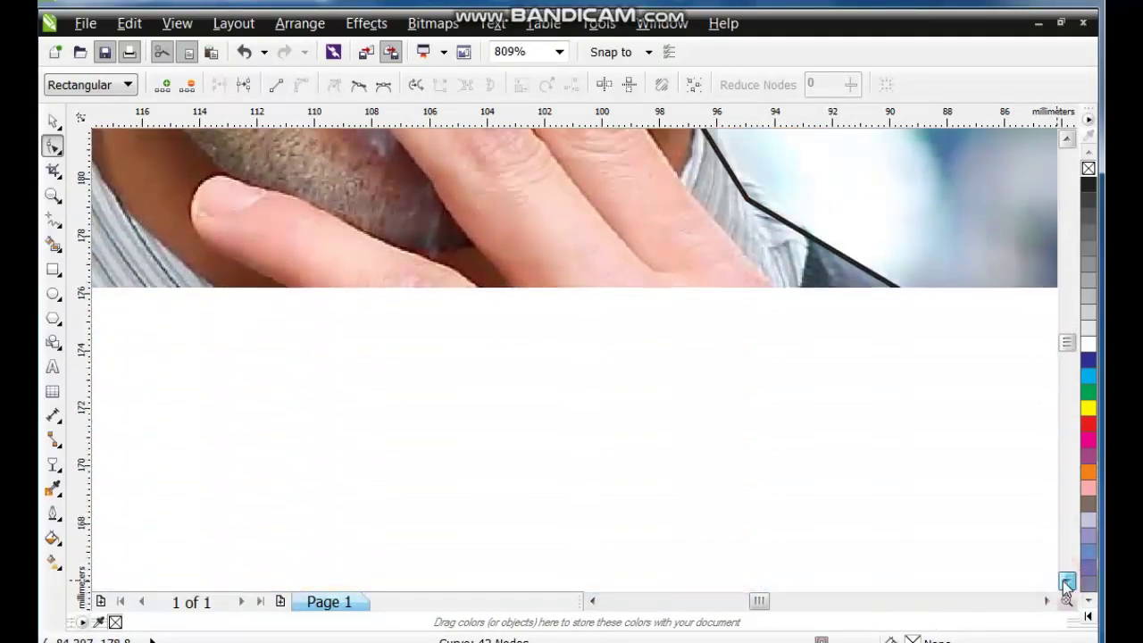
left_click(1047, 601)
left_click(1047, 601)
left_click(1047, 601)
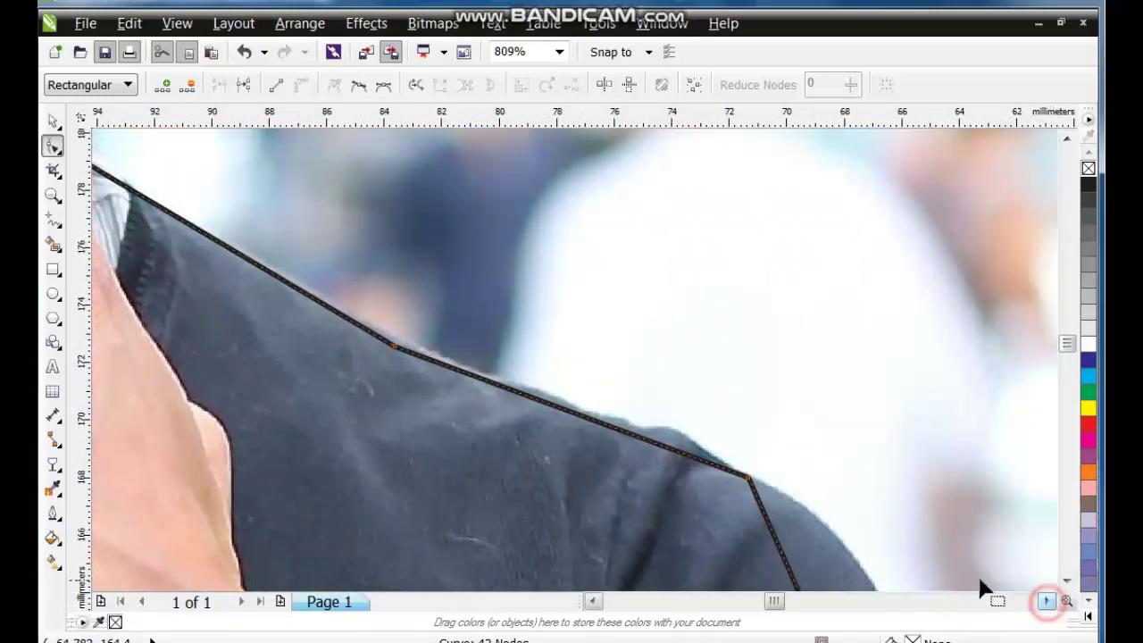
left_click(1066, 581)
left_click(1067, 581)
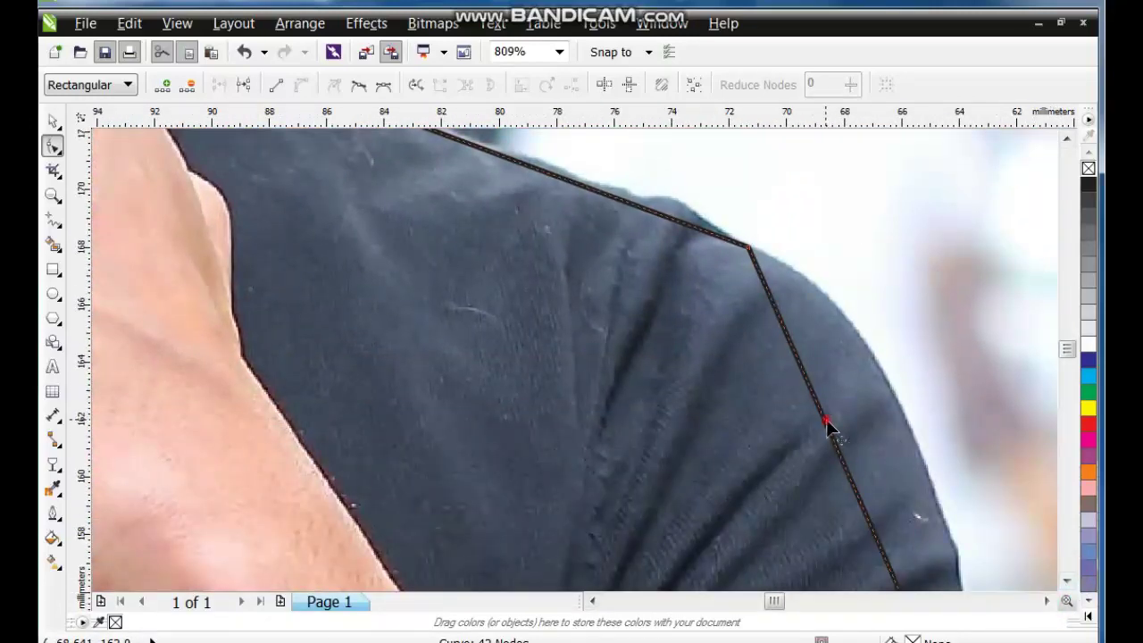
left_click_drag(826, 419, 886, 406)
scroll(886, 406, "down", 2)
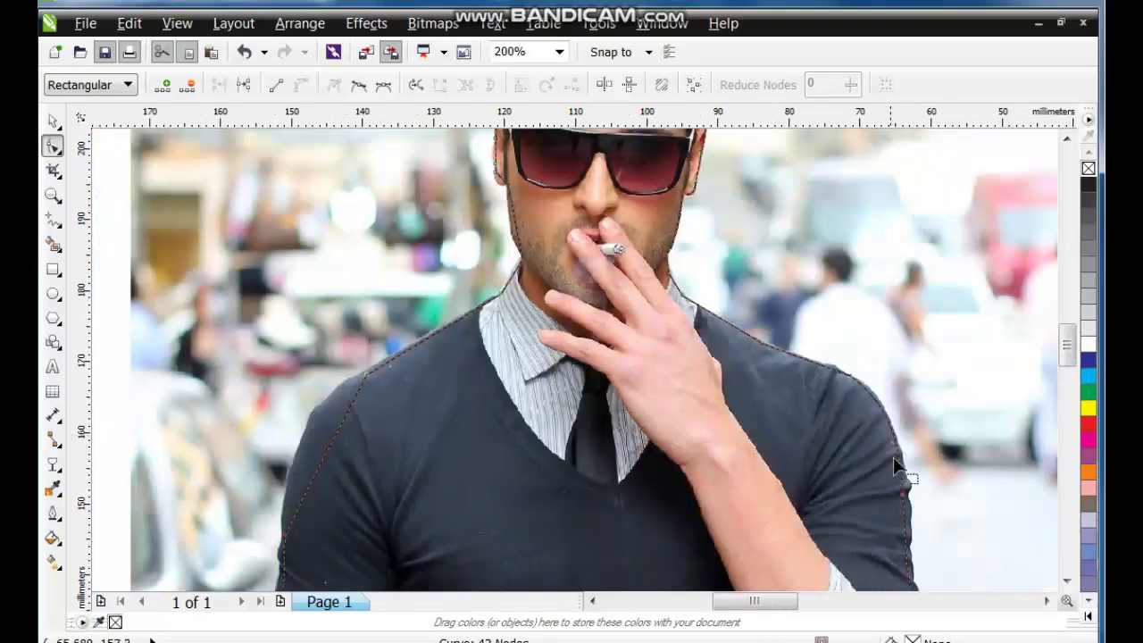
left_click_drag(330, 449, 309, 424)
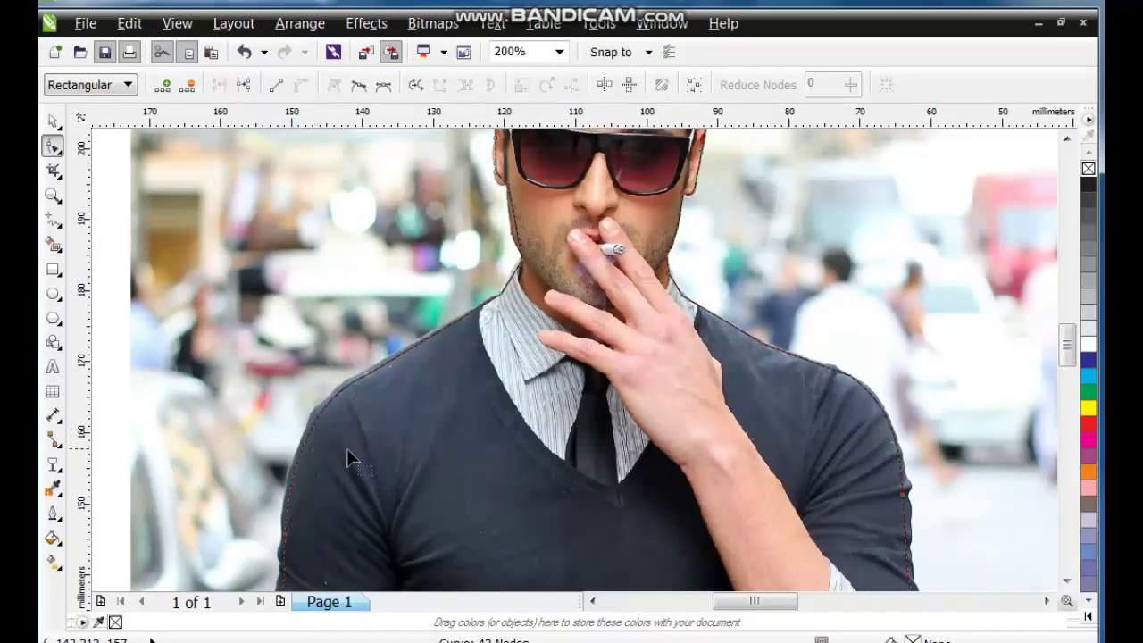
- Bend the outline segment along the left side of the jaw to follow the beard's edge
left_click(51, 194)
left_click_drag(466, 168, 620, 293)
left_click(53, 148)
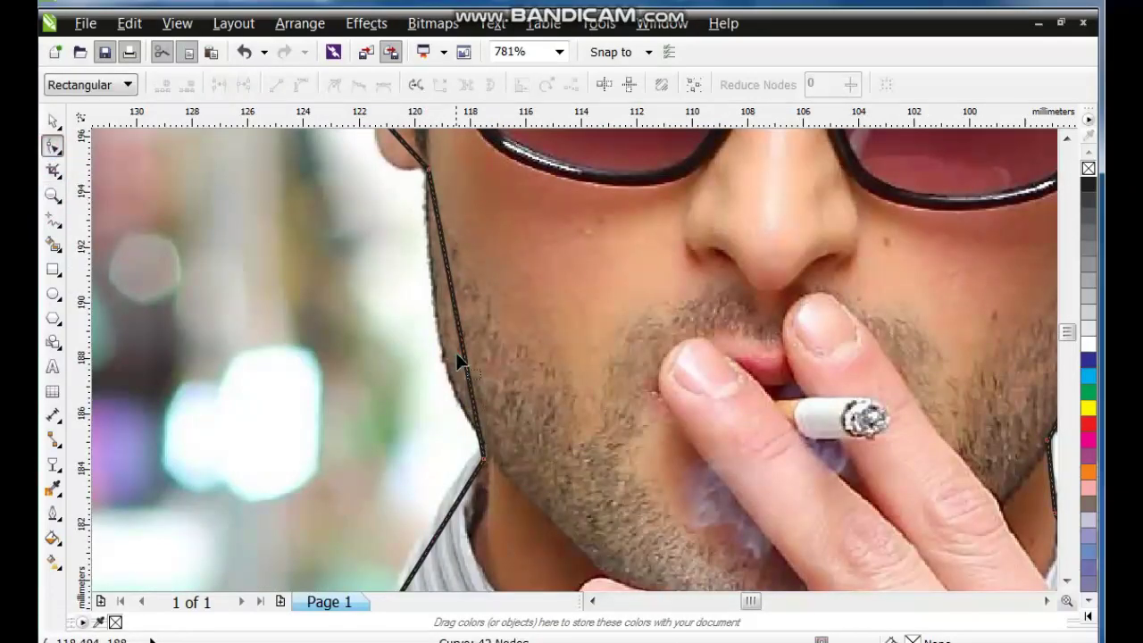
left_click(454, 349)
- Curve the outline around the left earlobe and ear, and adjust the hair segment just above the ear
scroll(424, 442, "up", 5)
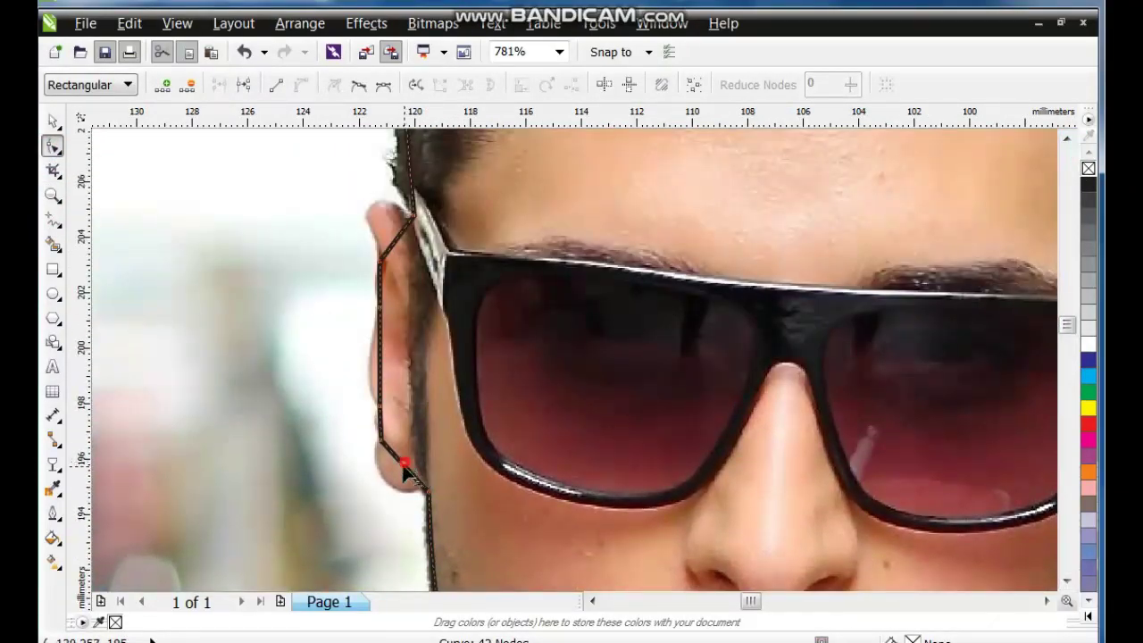
left_click_drag(403, 463, 395, 477)
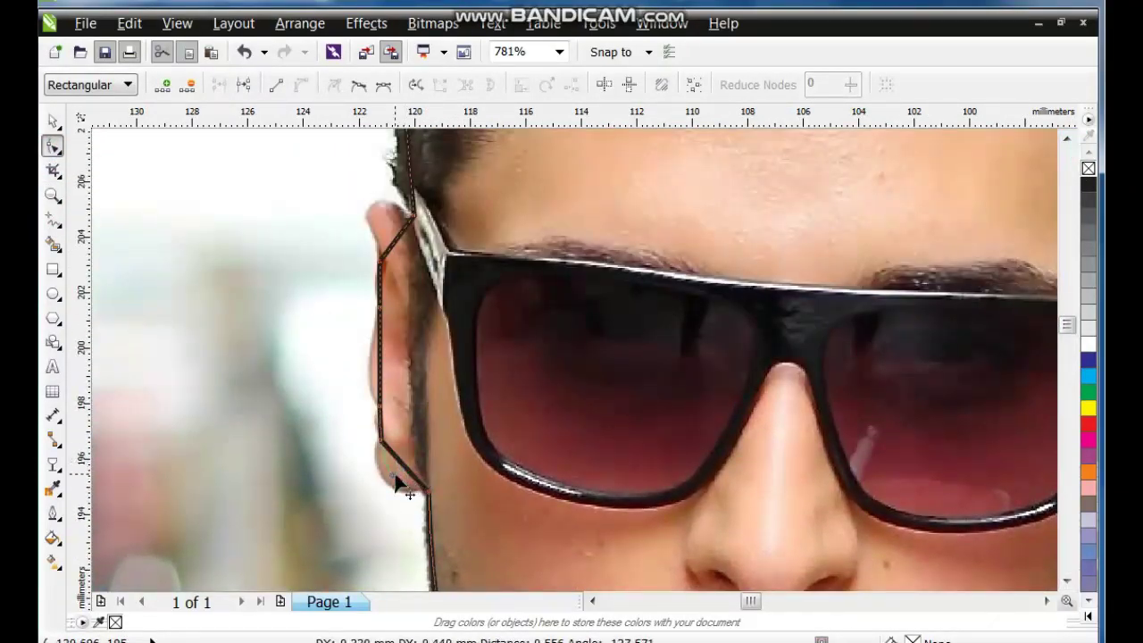
left_click(373, 398)
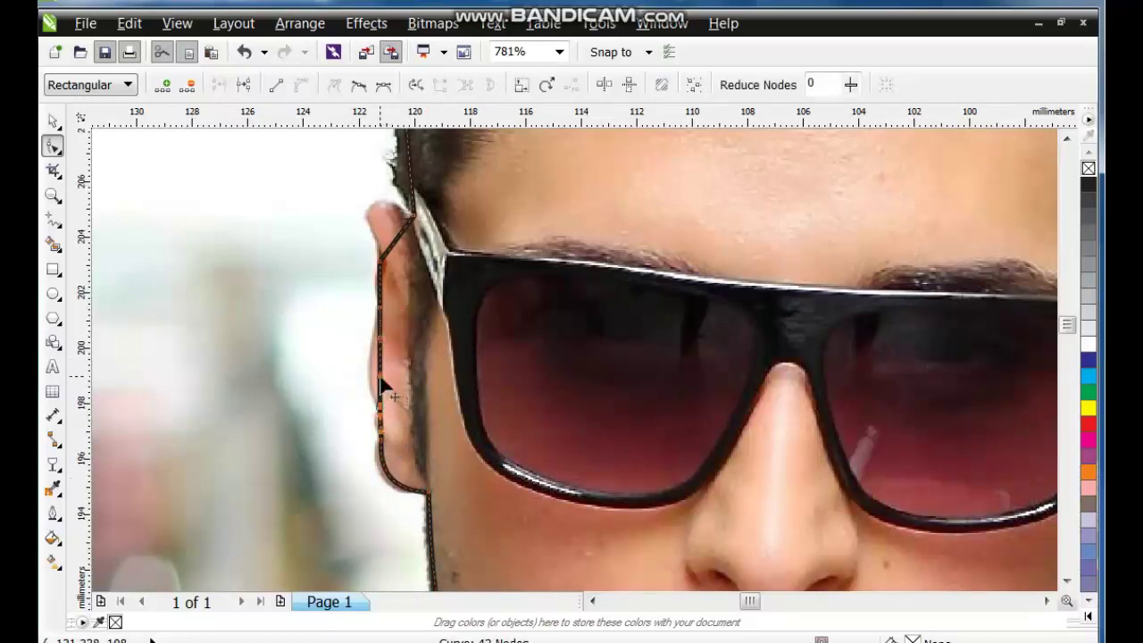
left_click_drag(381, 386, 380, 223)
scroll(422, 377, "up", 5)
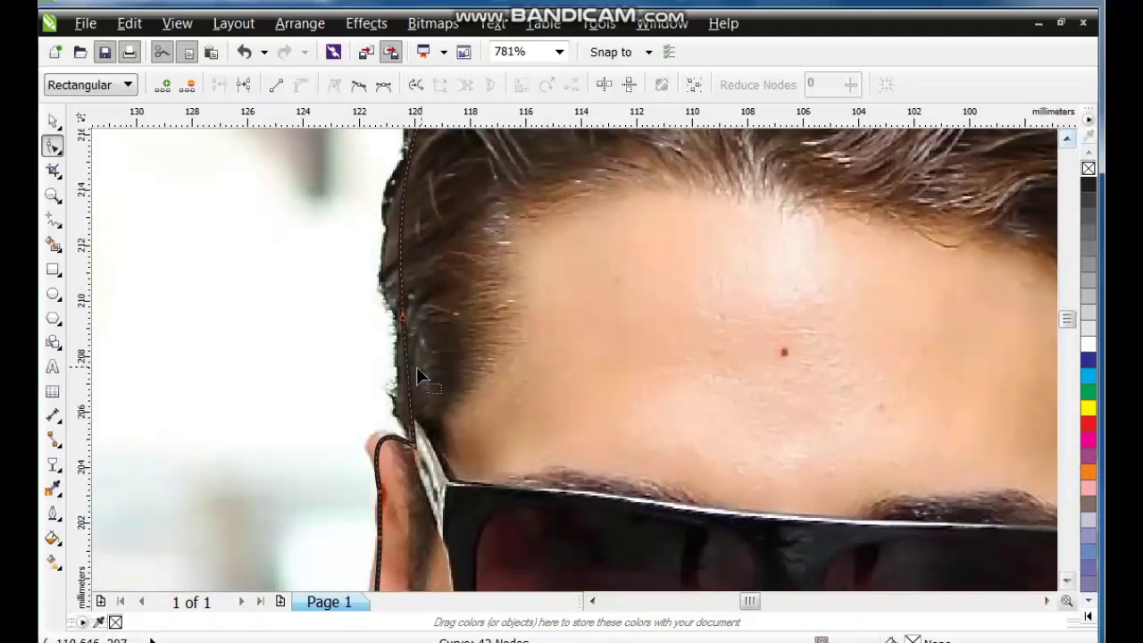
left_click_drag(408, 375, 405, 399)
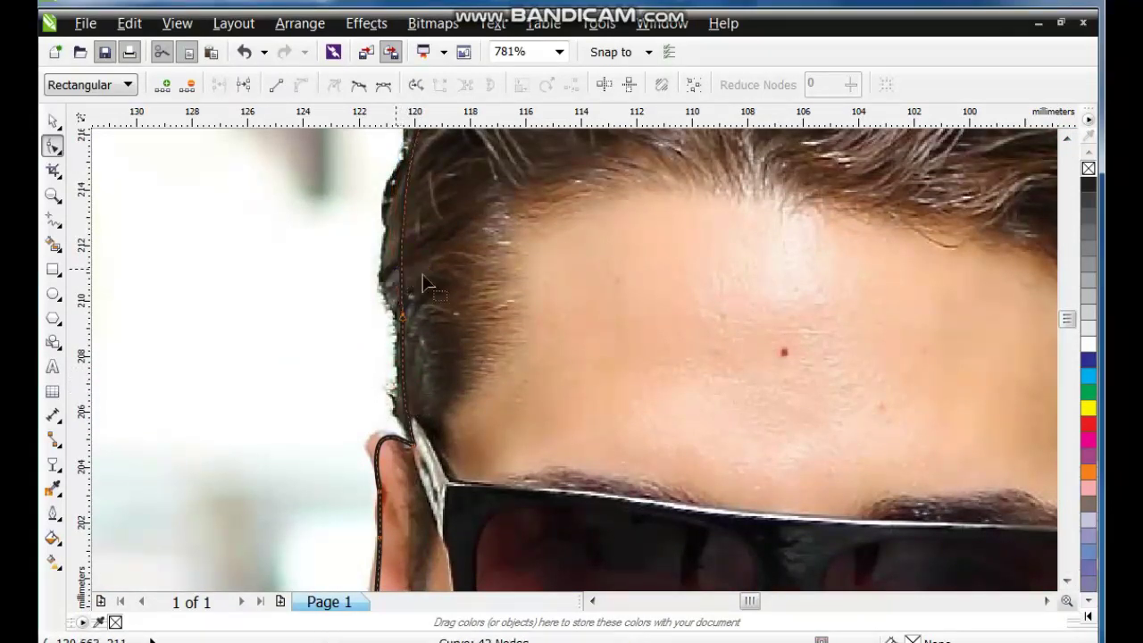
- Adjust the outline's nodes and segments along the hanging left sleeve and the adjacent side of the waist
left_click(51, 196)
right_click(503, 296)
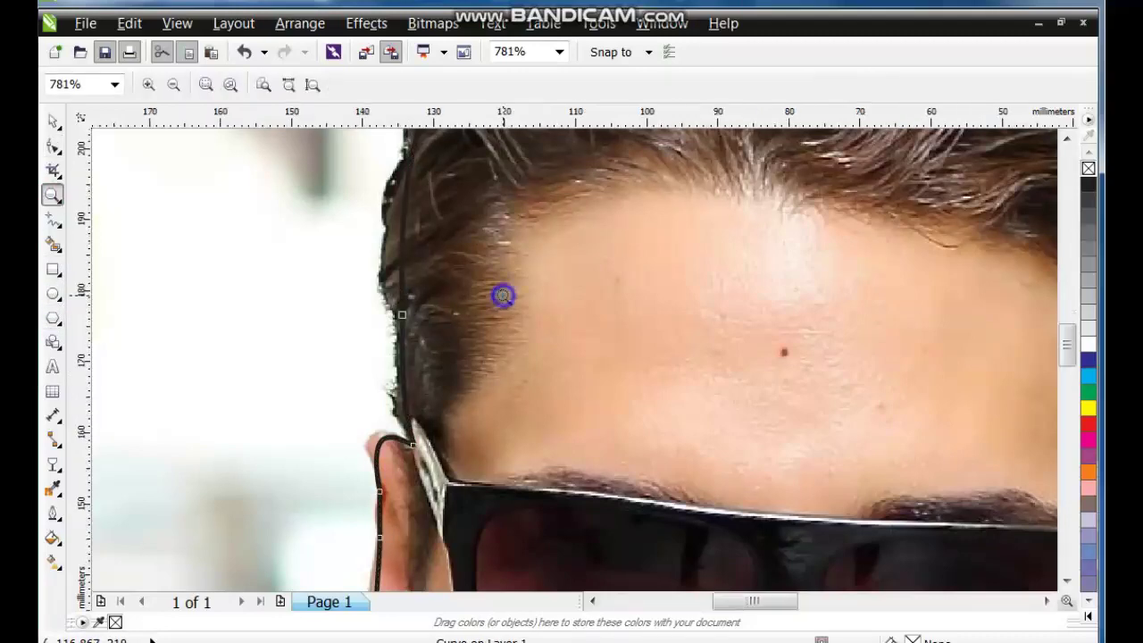
right_click(578, 345)
left_click(600, 555)
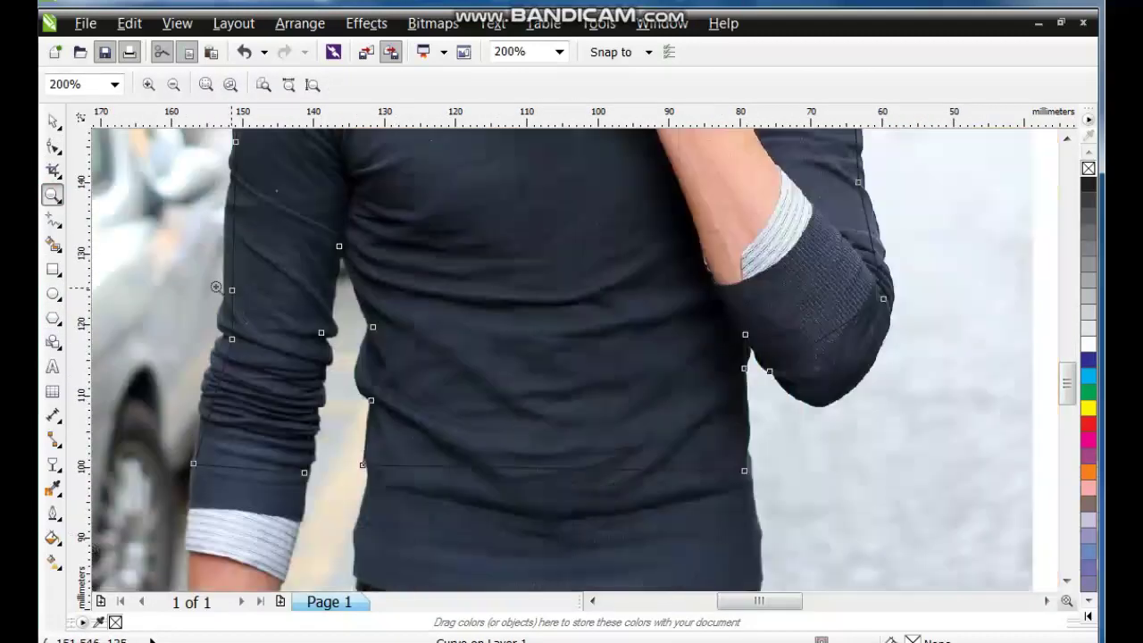
left_click(53, 147)
left_click_drag(226, 363, 229, 323)
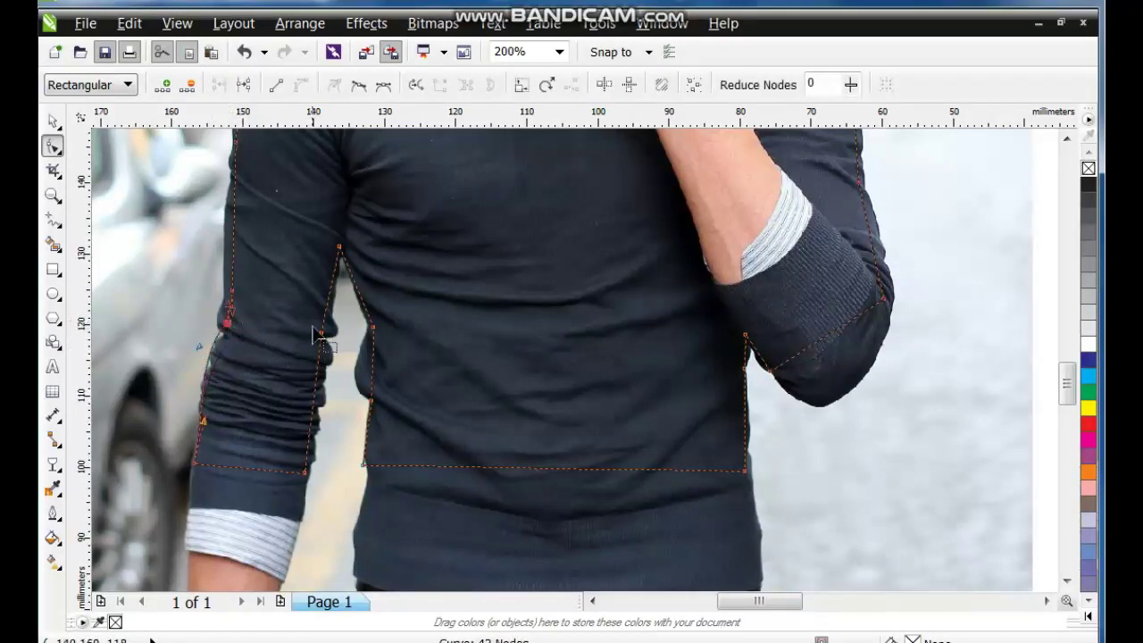
left_click_drag(234, 246, 224, 259)
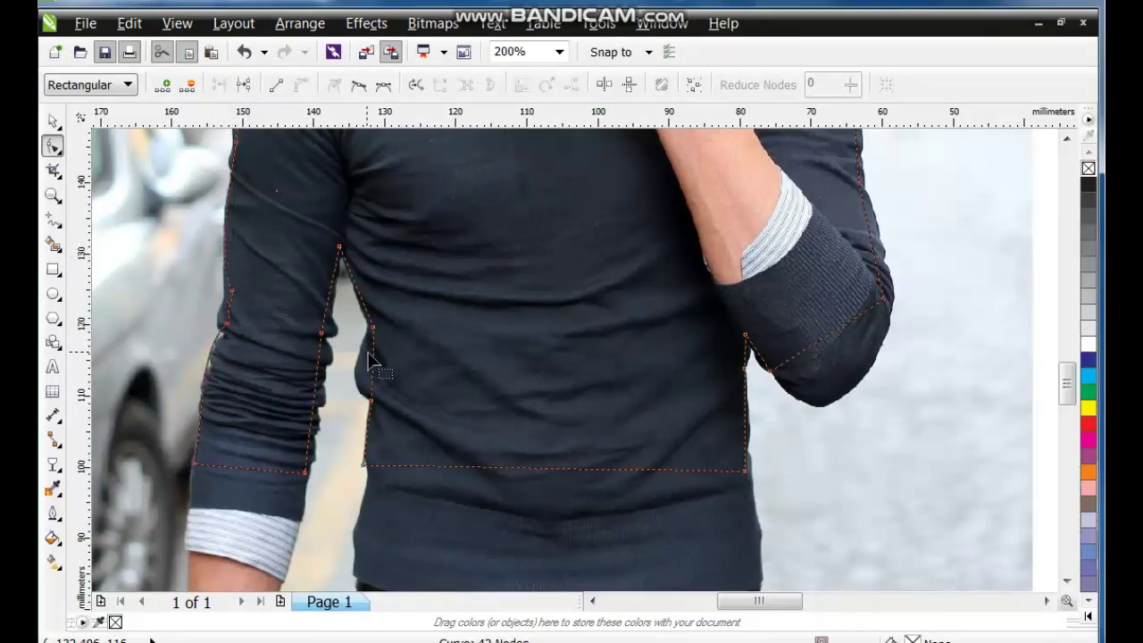
left_click_drag(371, 375, 362, 391)
- Bend the outline's segments around the bent right elbow to follow the sleeve's lower edge
left_click(53, 122)
left_click(658, 528)
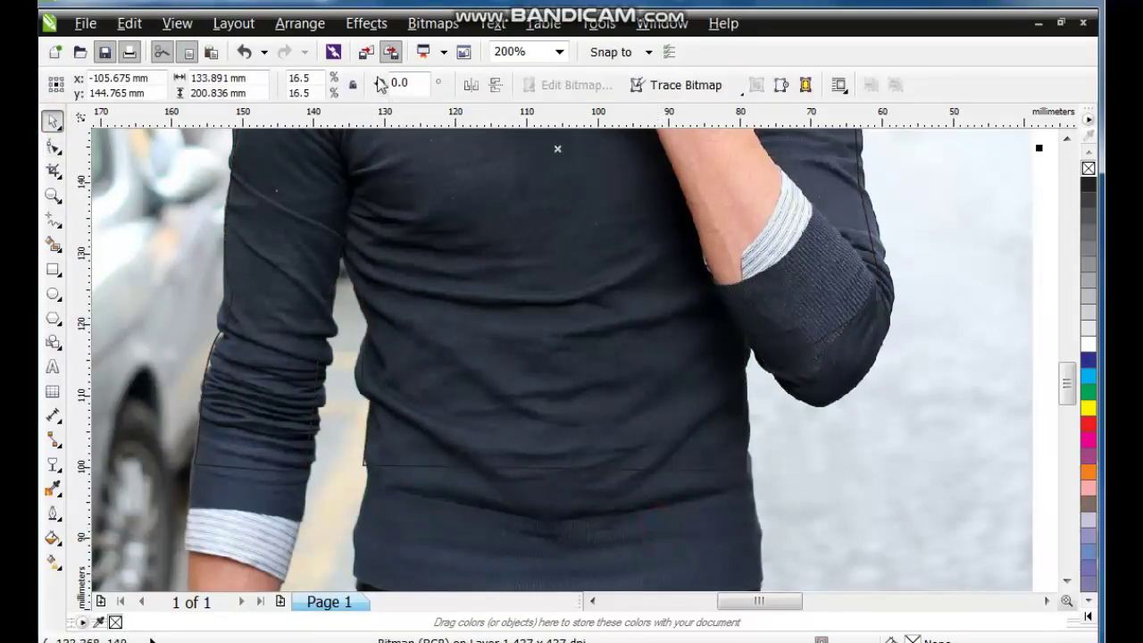
key("shift+F2")
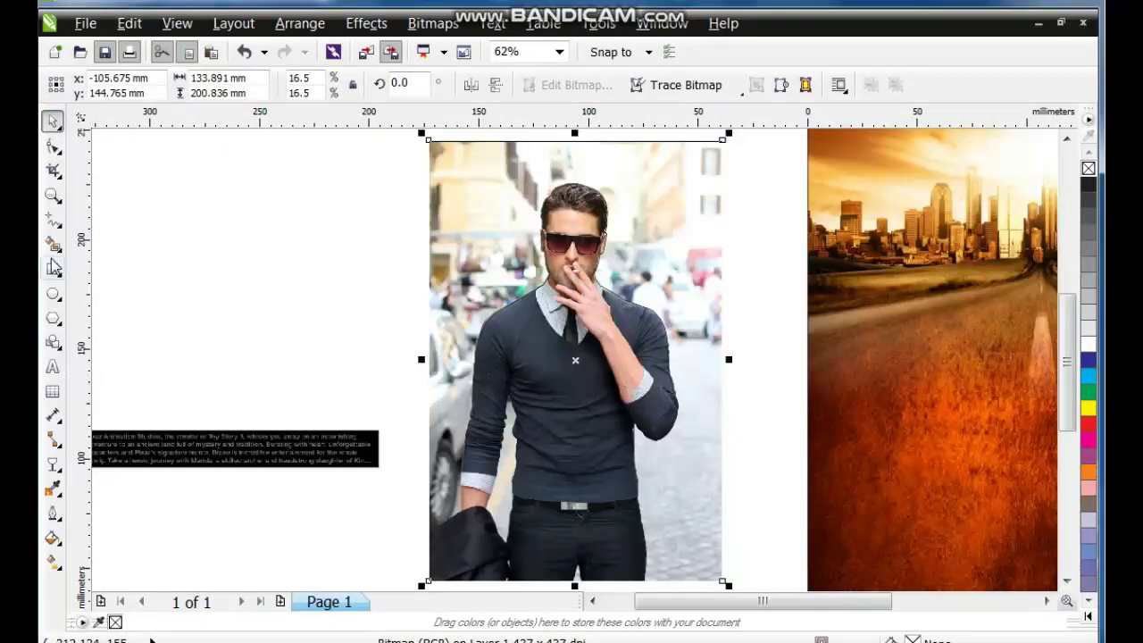
left_click(53, 195)
left_click_drag(578, 327, 741, 459)
key("F10")
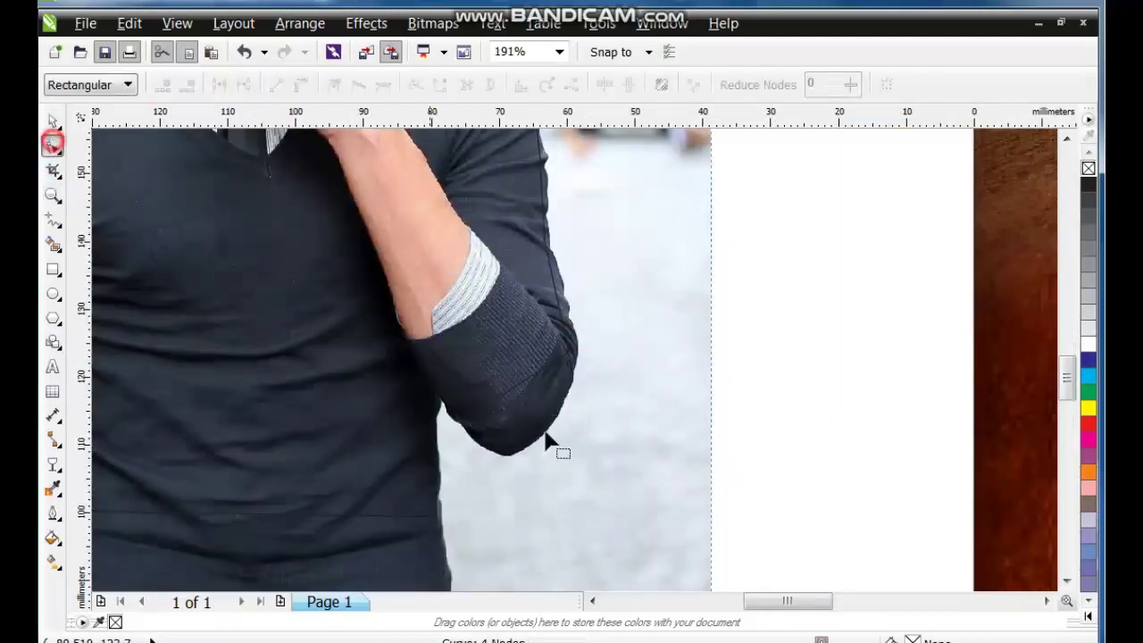
left_click(516, 390)
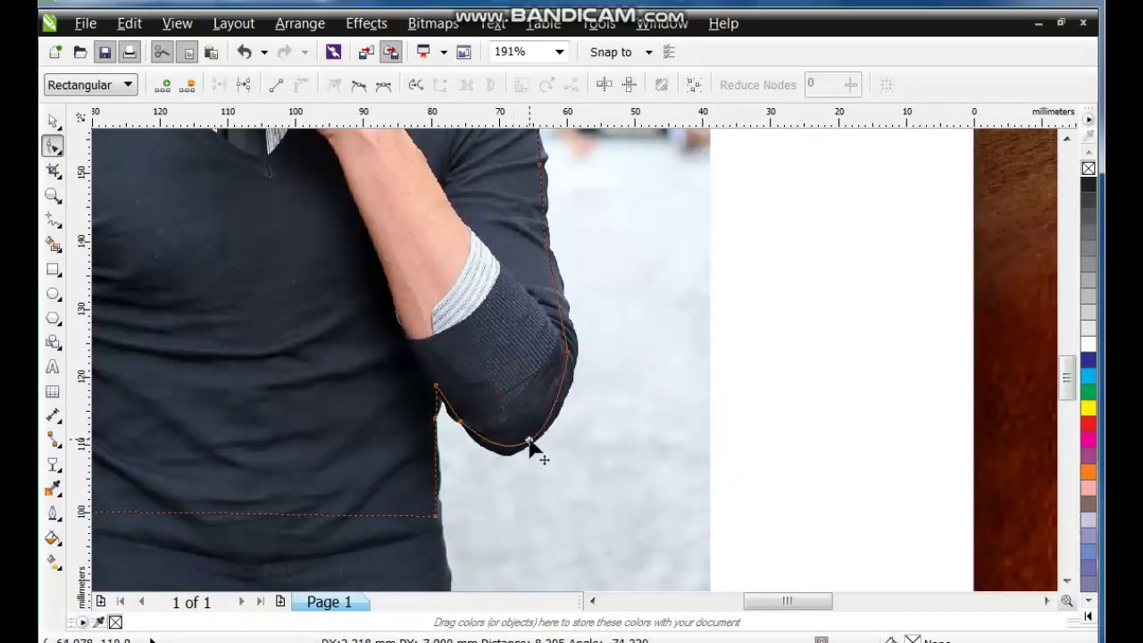
left_click(555, 301)
left_click(564, 309)
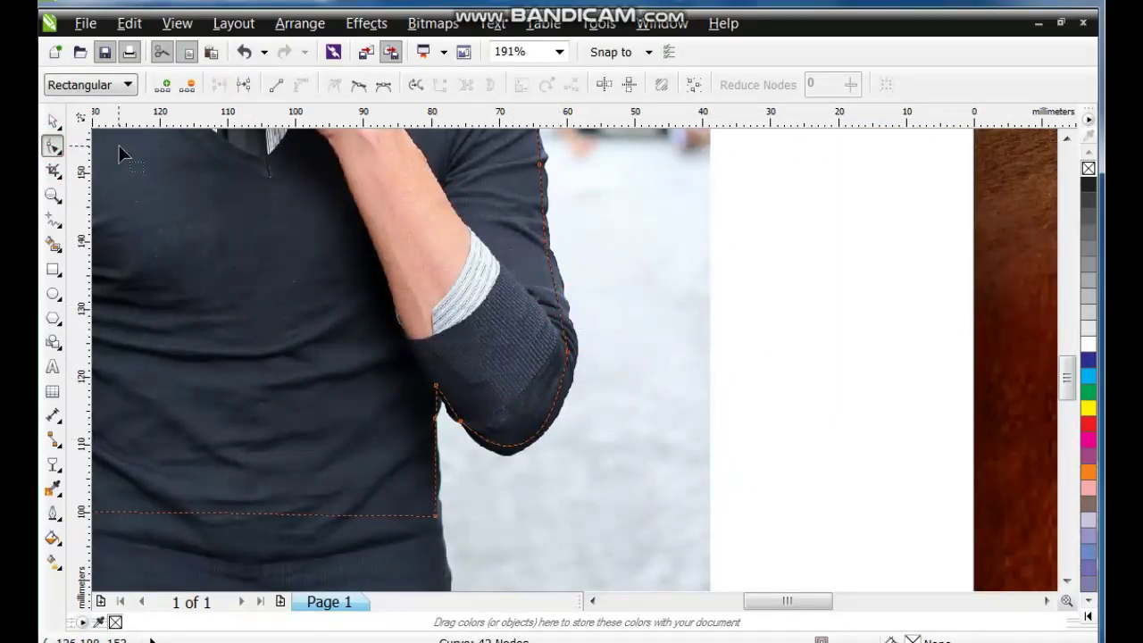
- Color the traced outline white and select the man's photo
left_click(60, 117)
left_click(681, 337)
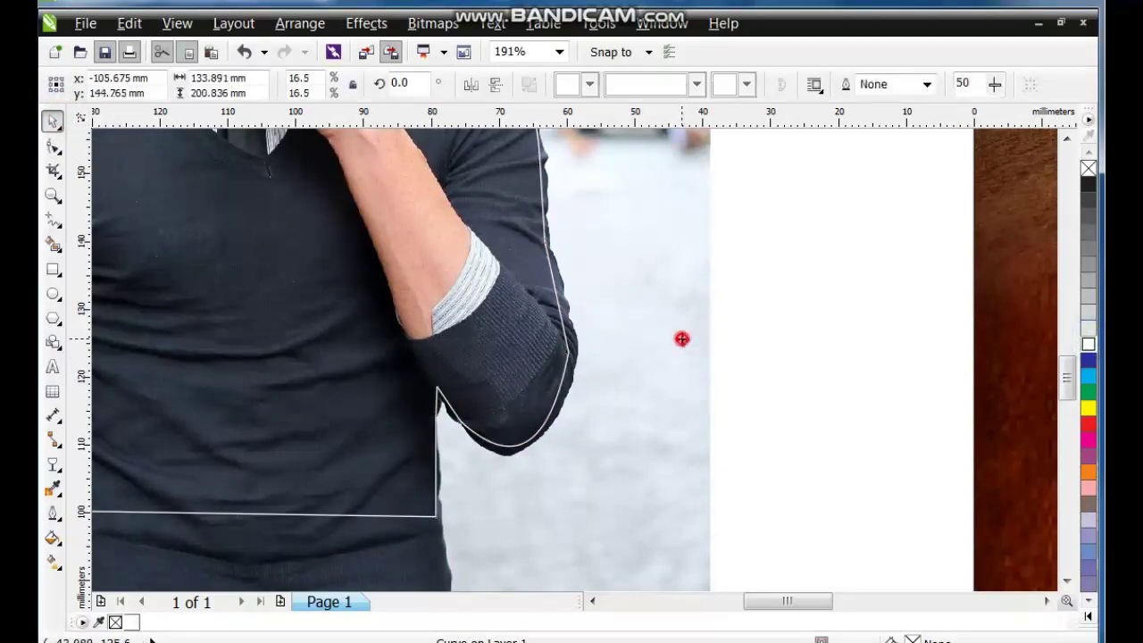
key("shift+F2")
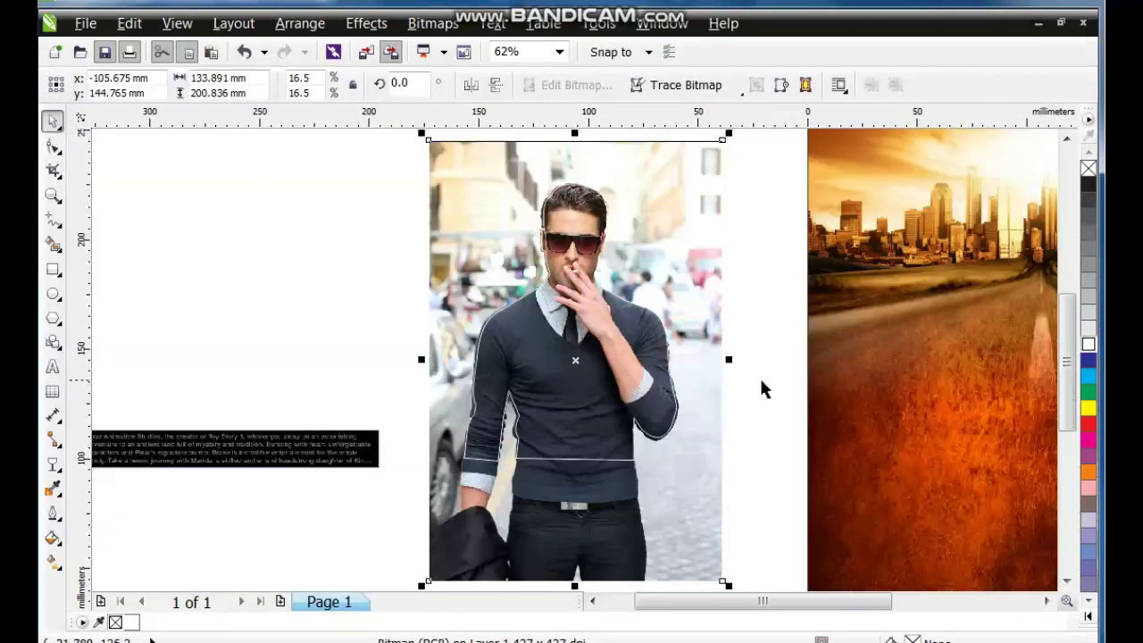
- Adjust the photo to brightness -28, contrast 12 and intensity 26 with live preview on
left_click(366, 24)
mouse_move(387, 53)
left_click(565, 158)
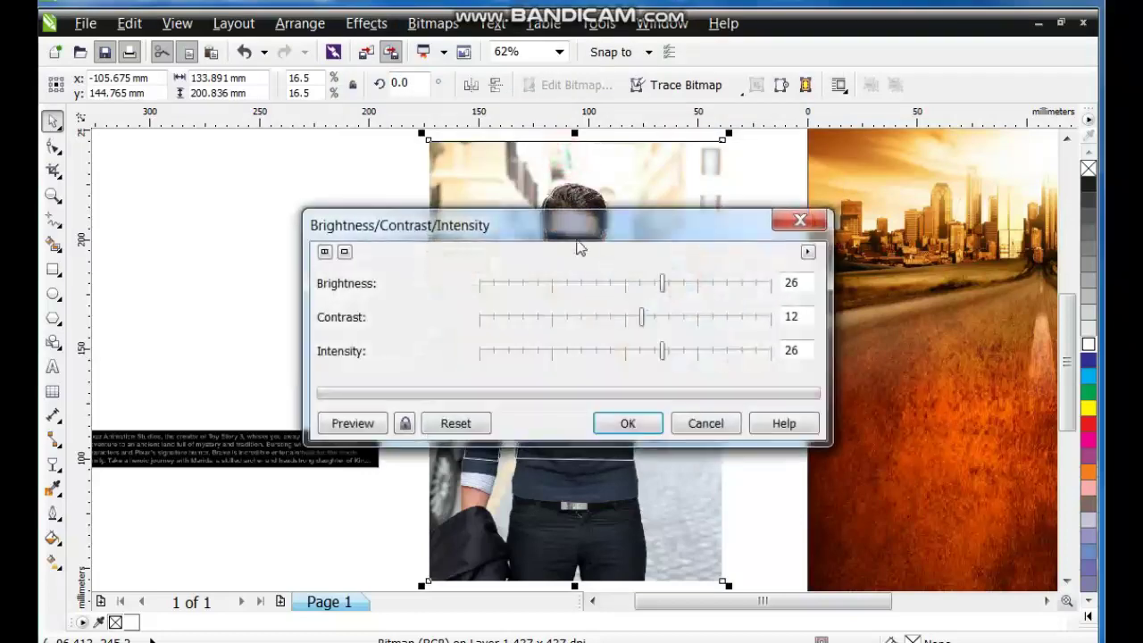
left_click_drag(579, 228, 613, 385)
left_click(431, 572)
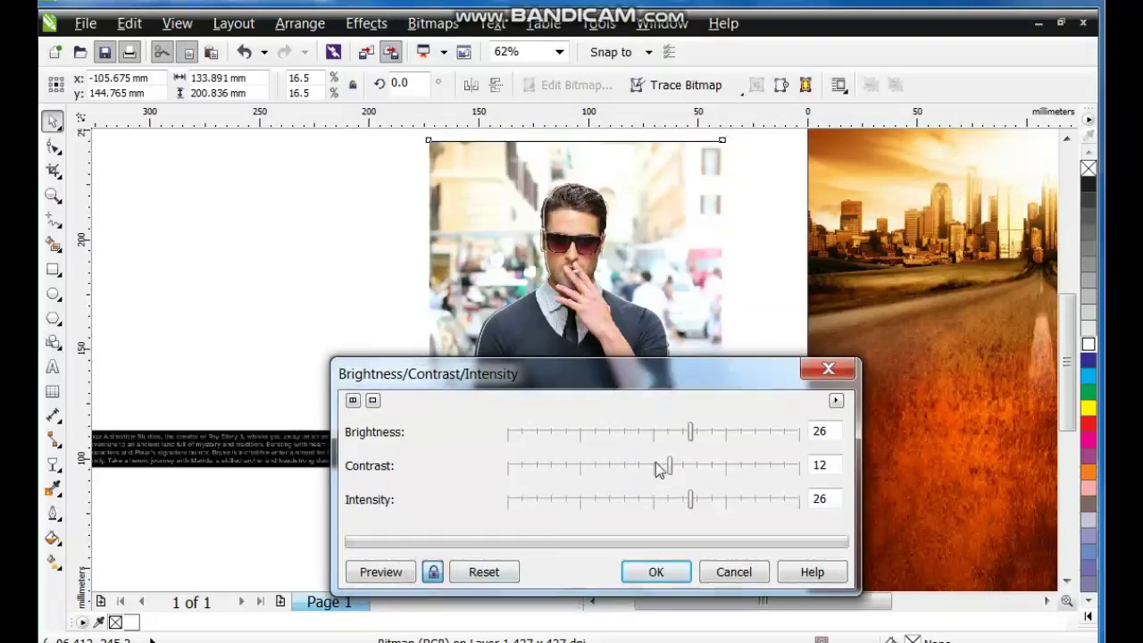
left_click_drag(660, 430, 610, 431)
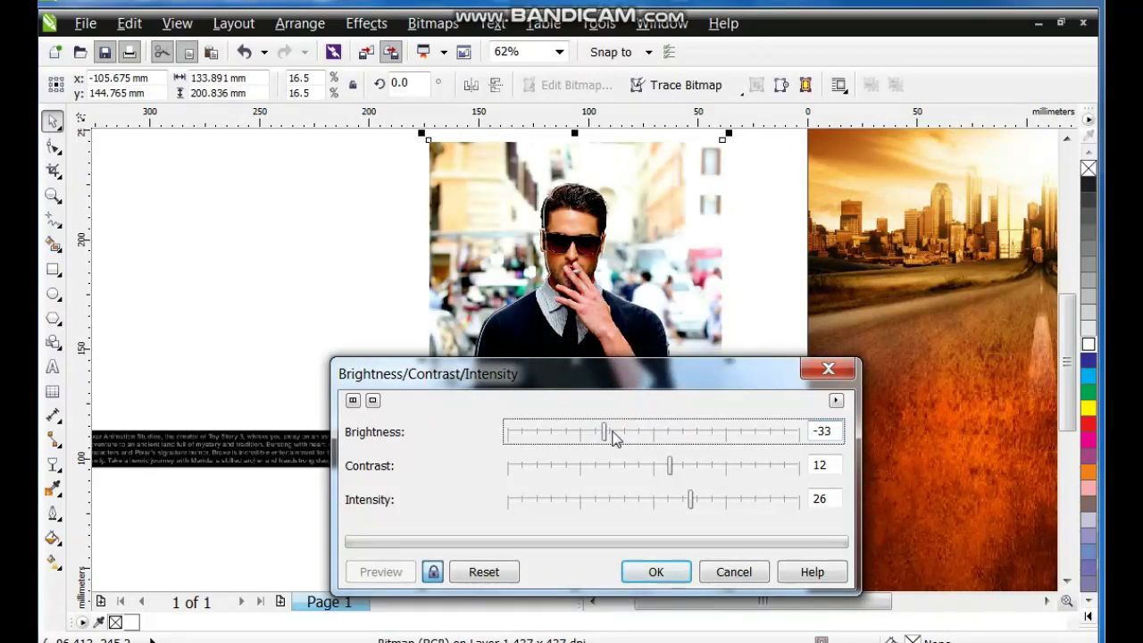
left_click(654, 568)
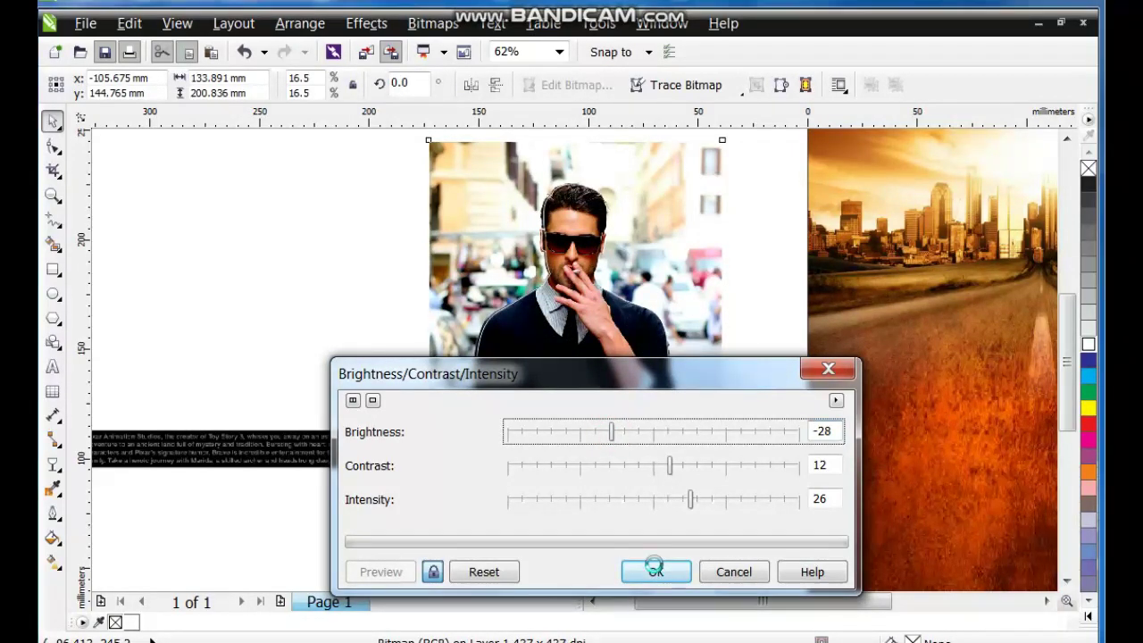
left_click(656, 572)
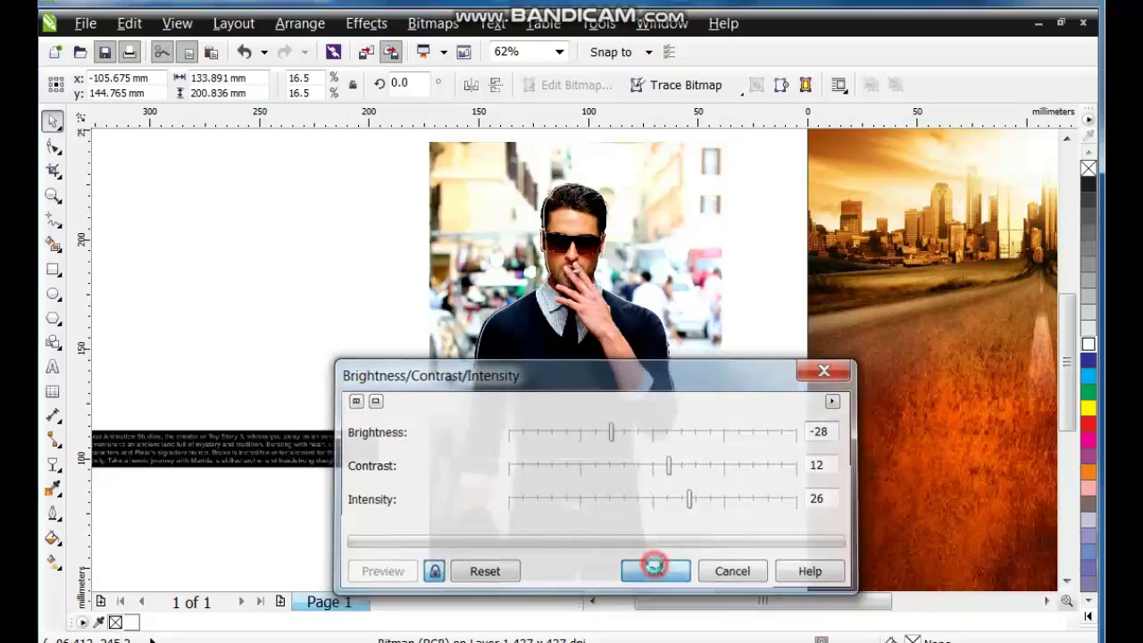
- PowerClip the man's photo inside the traced outline and remove the outline color
left_click(351, 27)
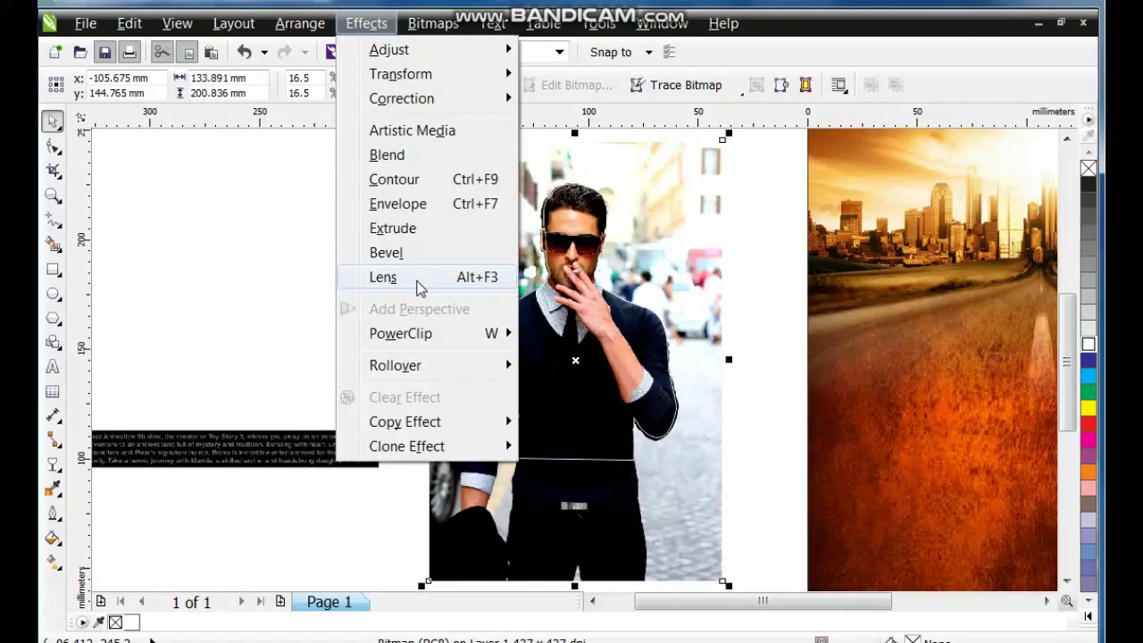
mouse_move(438, 334)
left_click(572, 335)
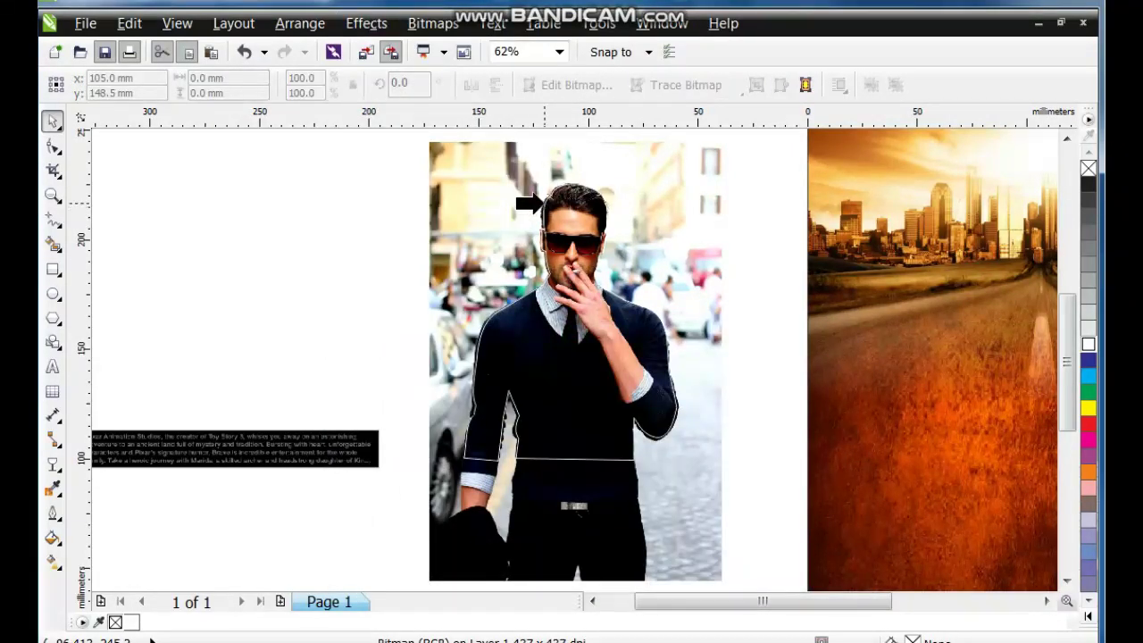
left_click(541, 198)
right_click(1087, 167)
- Center the cut-out man horizontally on the poster background and select the cut-out alone
left_click(962, 346, "shift")
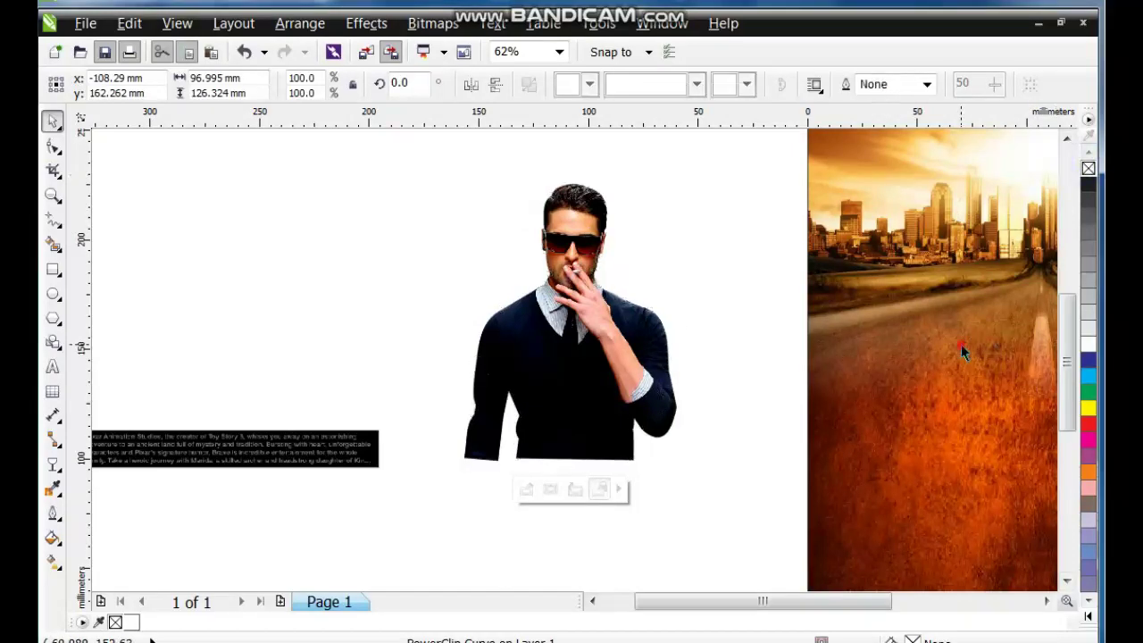
key("c")
key("shift+F4")
left_click(596, 369)
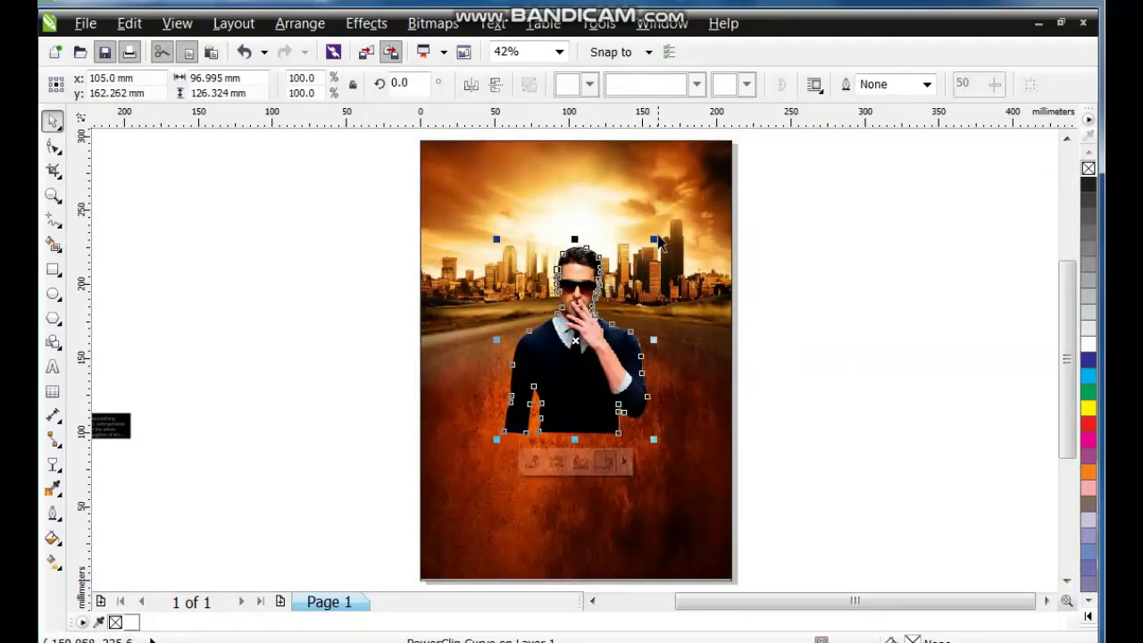
- Enlarge the cut-out man proportionally to about 236 by 308 mm and position him in front of the city skyline
left_click_drag(657, 240, 795, 123)
left_click_drag(648, 371, 646, 399)
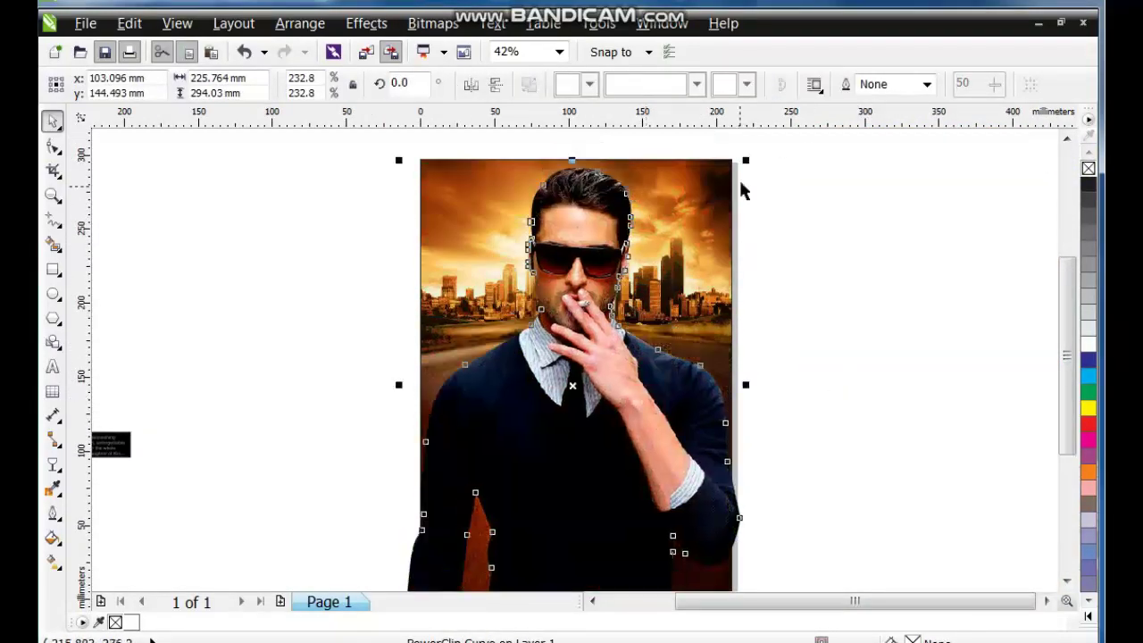
left_click_drag(746, 163, 754, 152)
left_click_drag(613, 387, 611, 395)
left_click(622, 403)
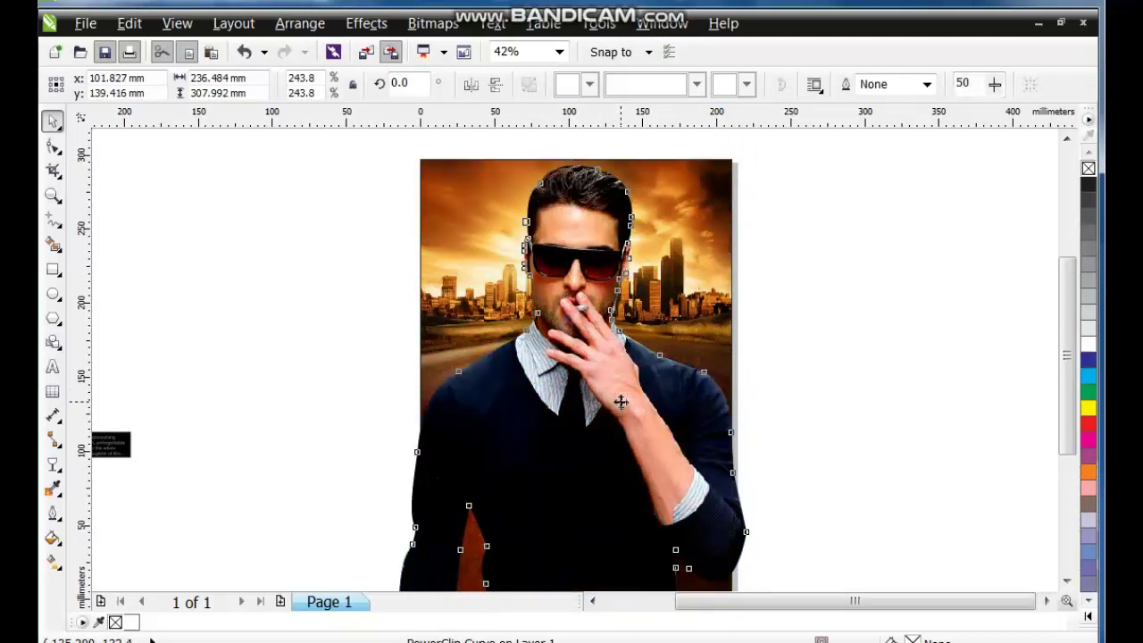
left_click(847, 380)
left_click(646, 428)
scroll(704, 369, "down", 1)
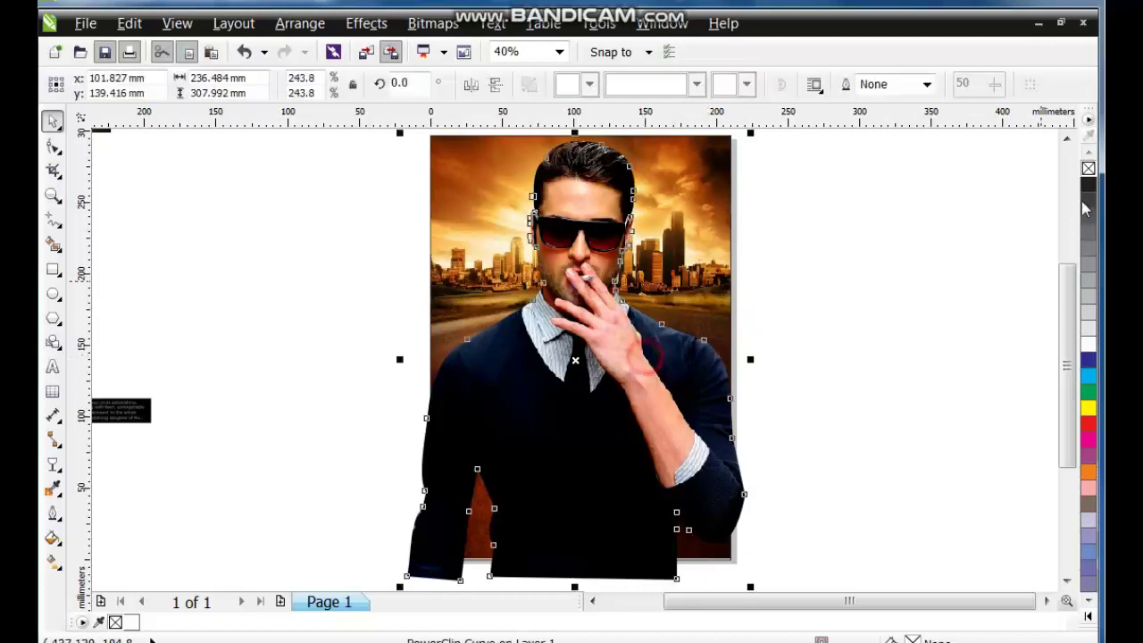
left_click(53, 196)
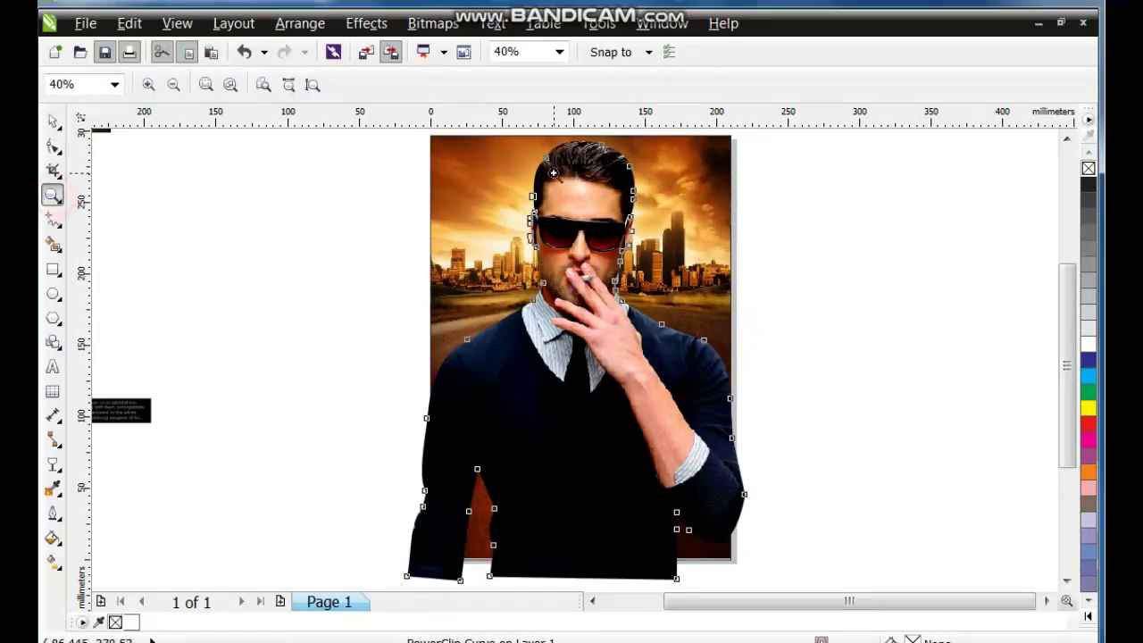
- Open the cut-out man's PowerClip contents for editing and select the photo inside it
left_click_drag(555, 179, 627, 347)
left_click_drag(441, 239, 652, 469)
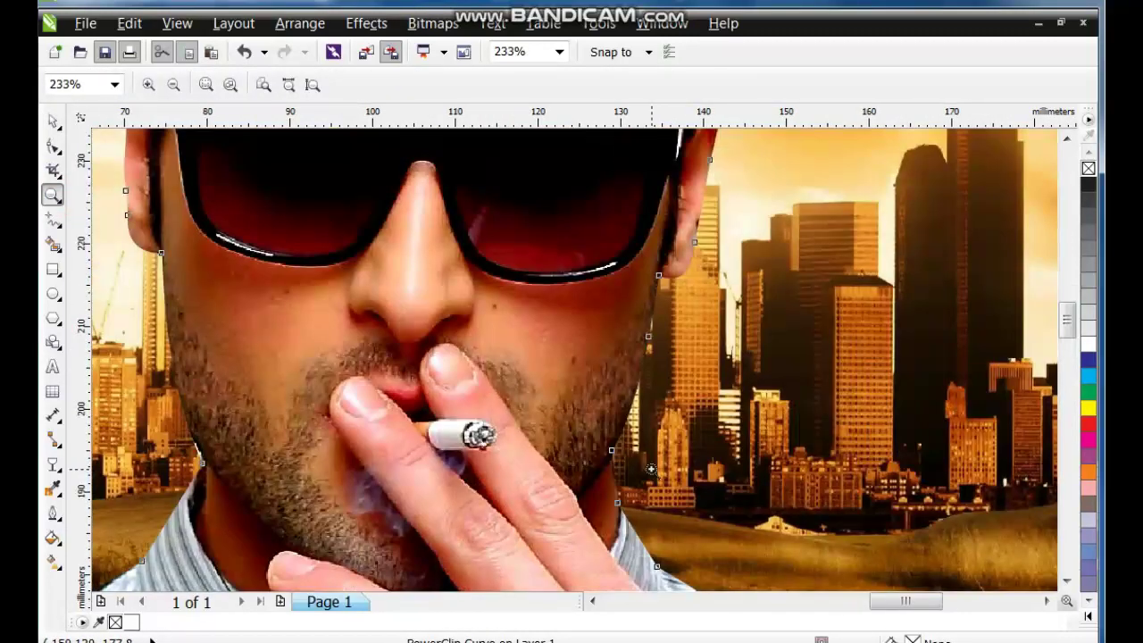
right_click(298, 269)
right_click(527, 287)
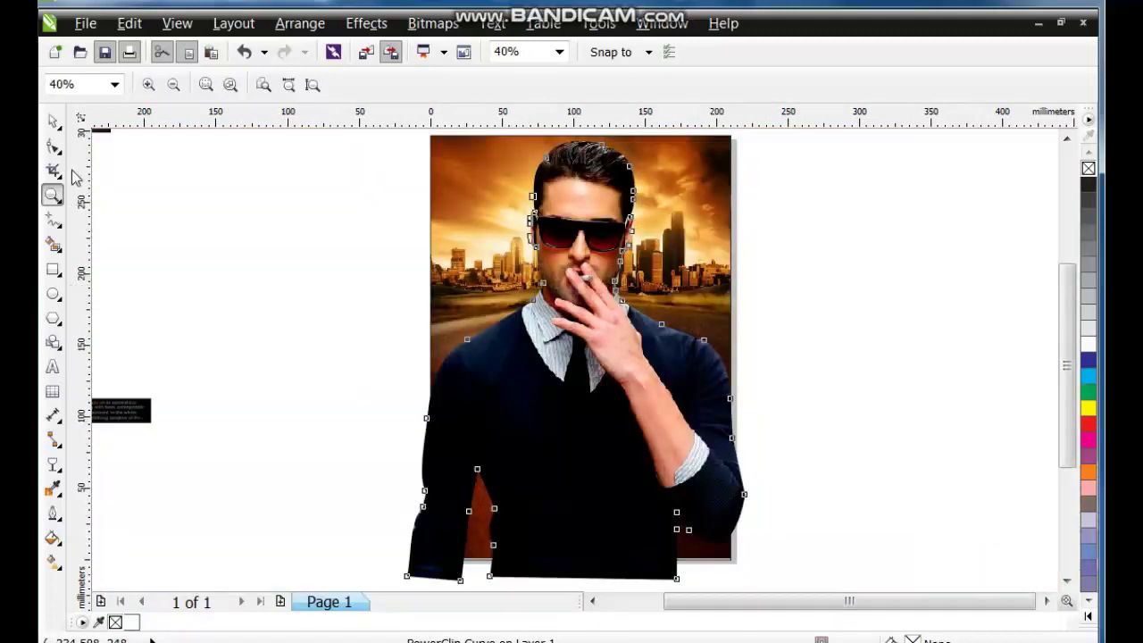
left_click(53, 120)
left_click(234, 257)
right_click(584, 410)
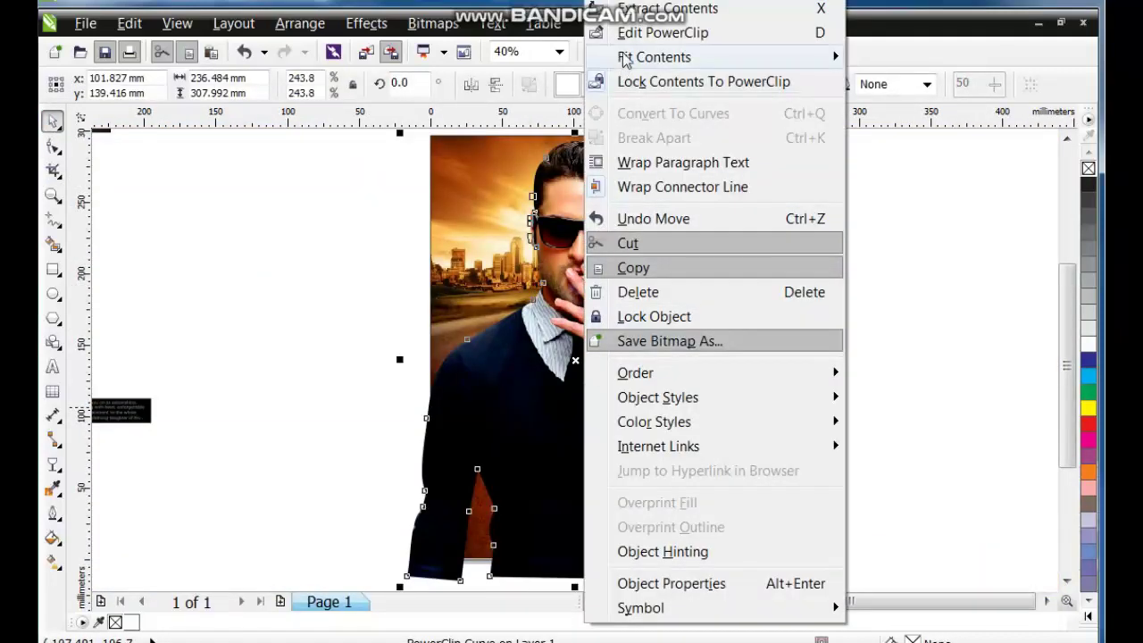
left_click(626, 38)
left_click(585, 380)
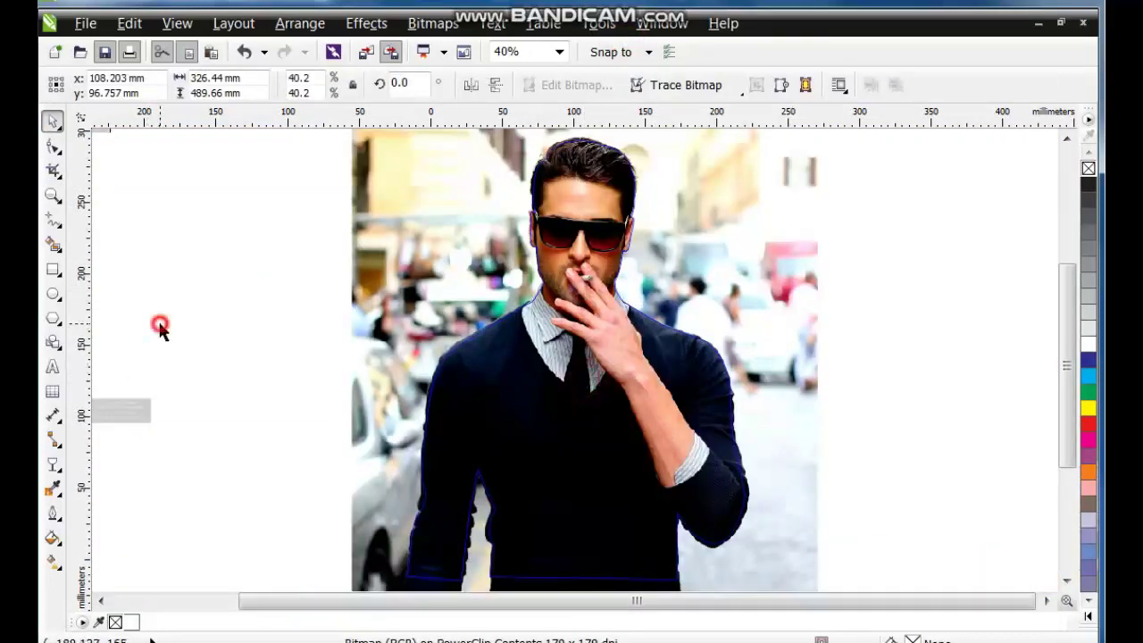
left_click(619, 358)
- Apply a linear transparency to the photo, fading downward from the man's collar to his lower torso, and finish editing the PowerClip
left_click(53, 464)
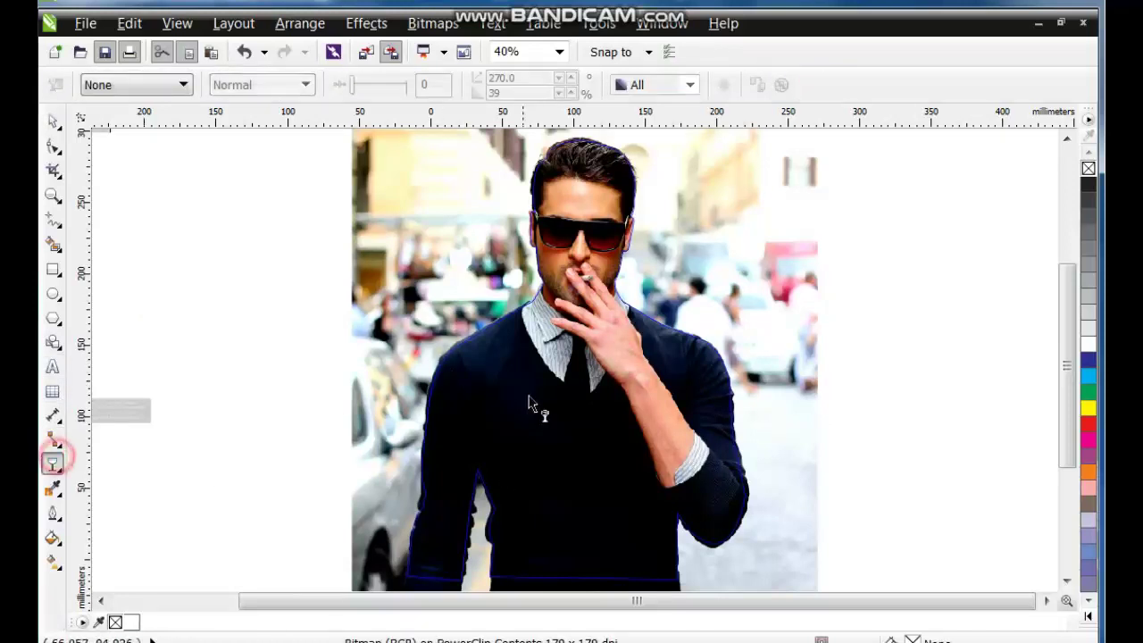
left_click_drag(572, 334, 569, 460)
left_click(54, 121)
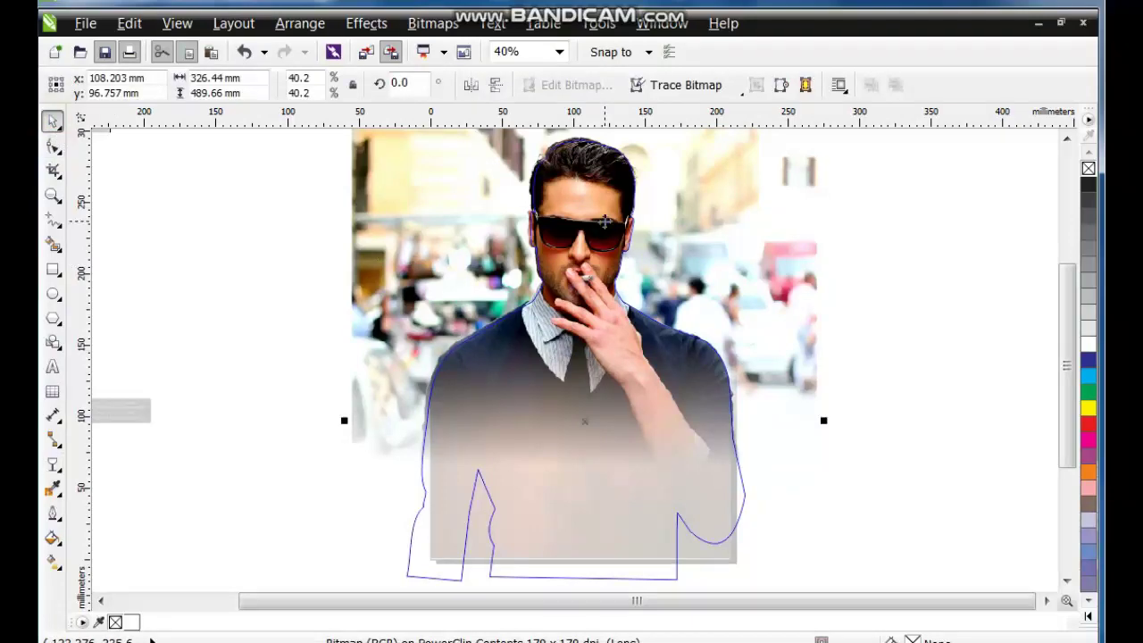
right_click(602, 221)
left_click(672, 58)
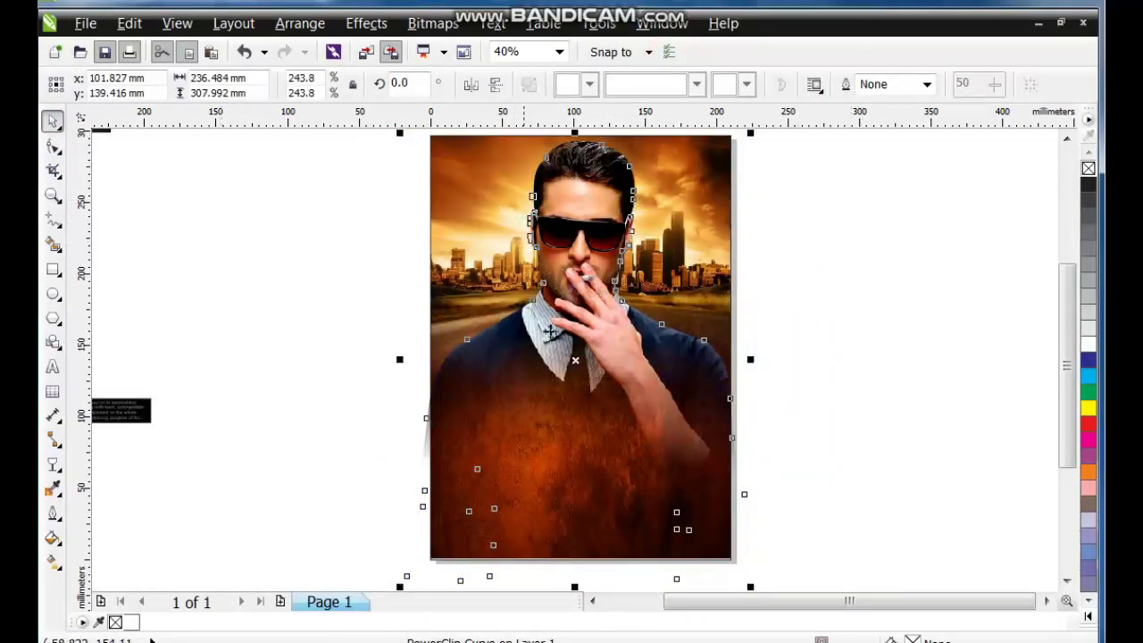
- Reopen the man's PowerClip, extend the transparency's end point further down toward his waist, and finish editing
right_click(568, 323)
left_click(648, 32)
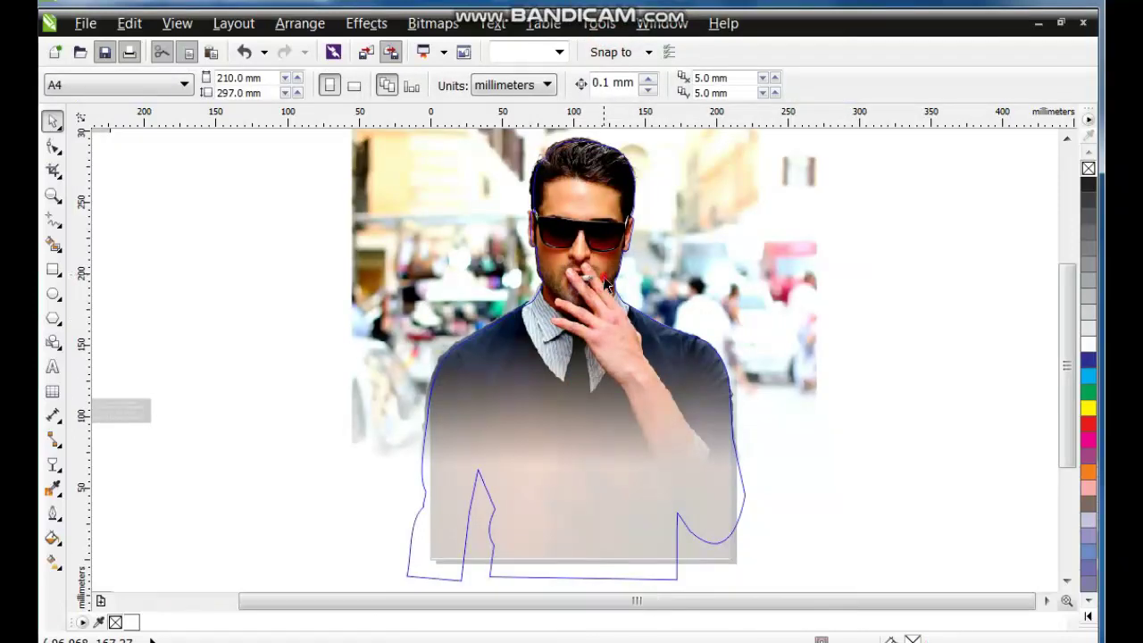
left_click(54, 461)
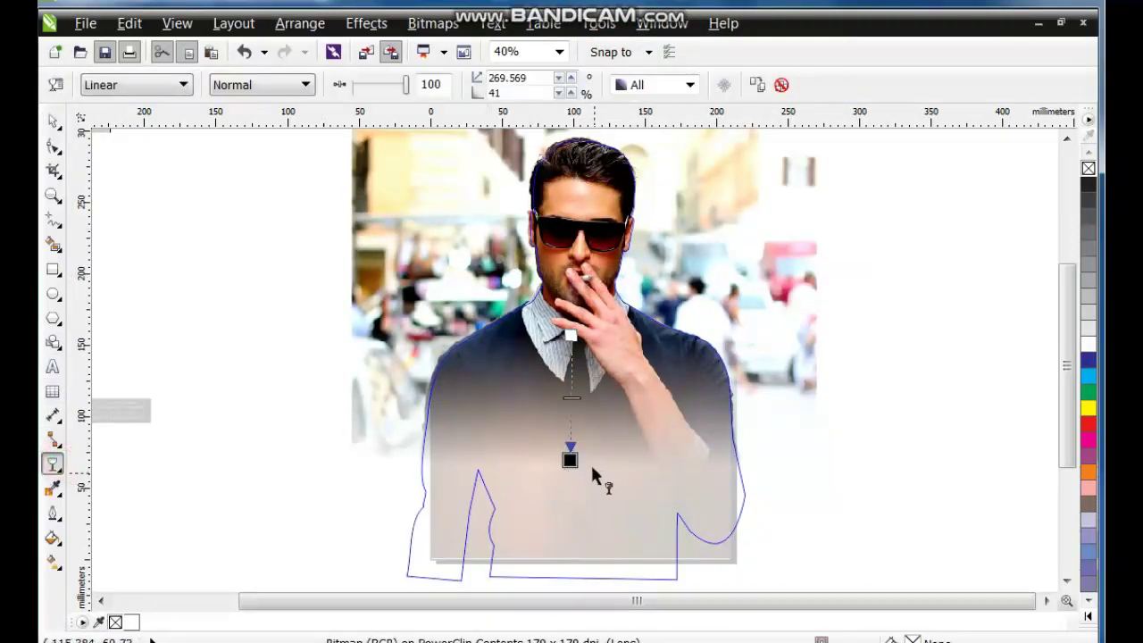
left_click_drag(572, 509, 571, 509)
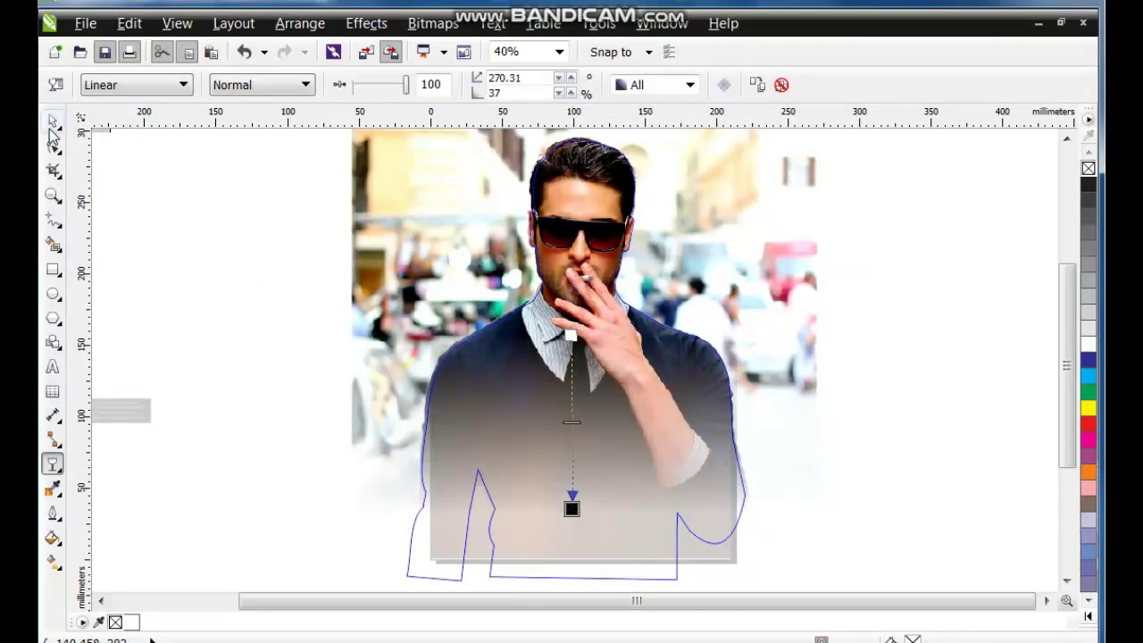
left_click(51, 125)
right_click(574, 265)
left_click(643, 49)
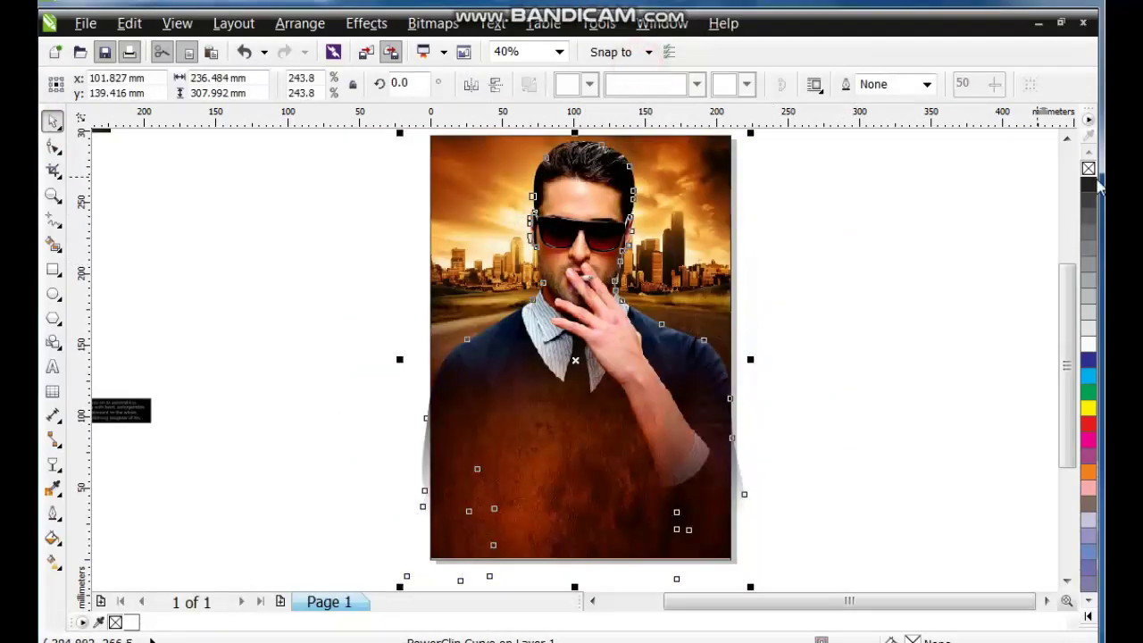
left_click(958, 273)
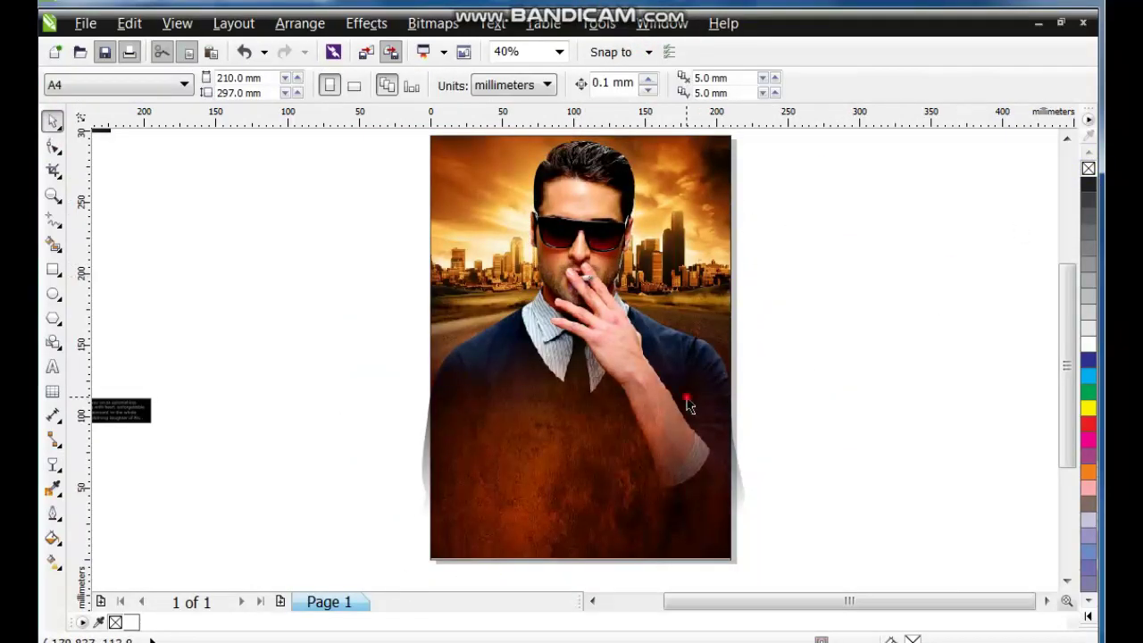
left_click(688, 398)
left_click(366, 23)
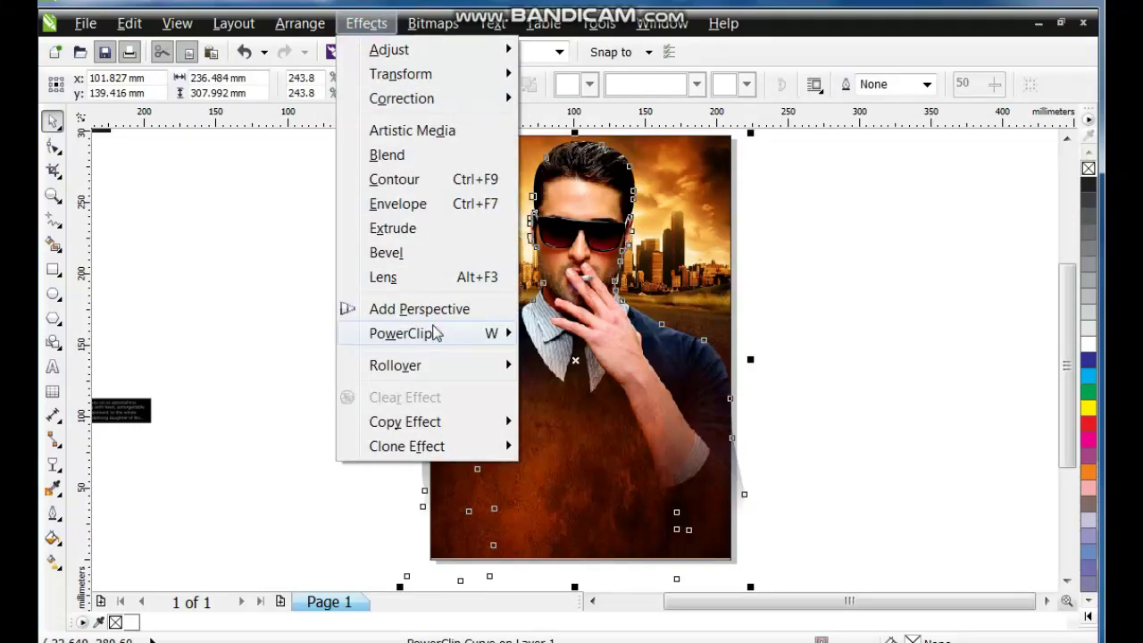
left_click(256, 276)
left_click(283, 292)
- Move the airplane image onto the poster behind the man's head, at about 203 by 86 mm
scroll(446, 406, "down", 2)
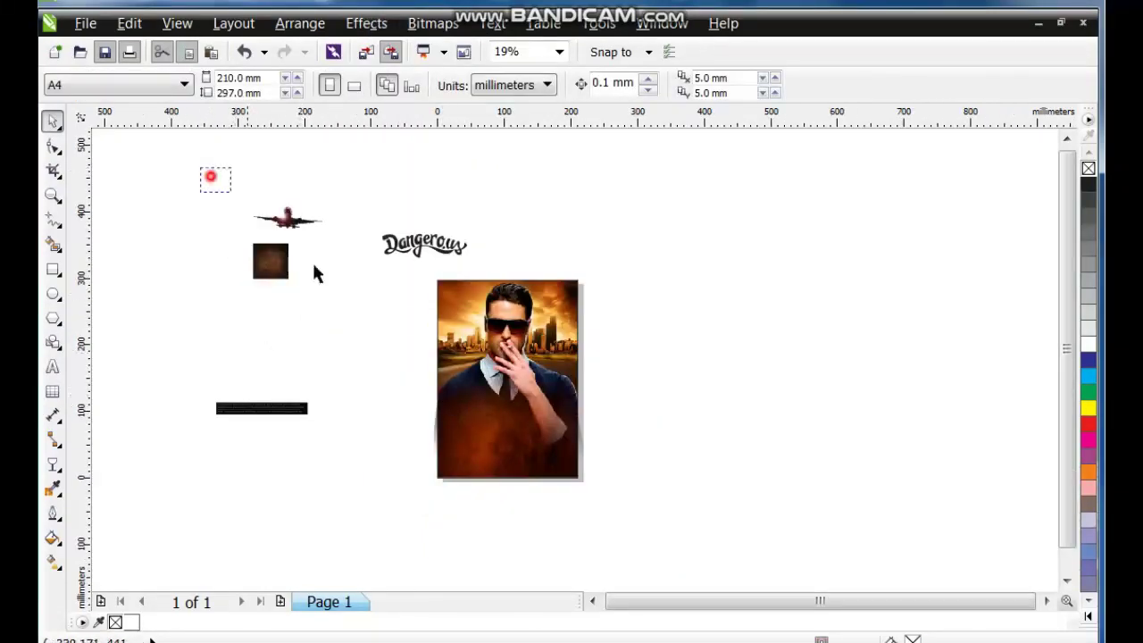
left_click_drag(317, 272, 678, 496)
key("shift+F2")
left_click(420, 277)
left_click_drag(417, 158, 809, 253)
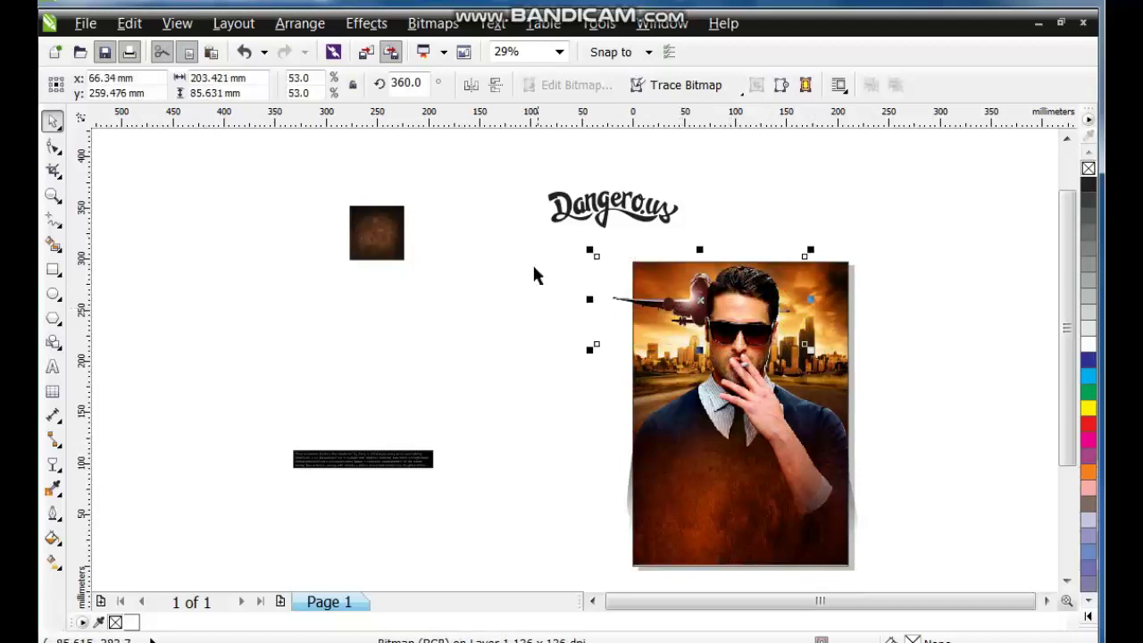
- Center the airplane horizontally on the poster background behind the man
left_click_drag(541, 235, 925, 468)
key("shift+F2")
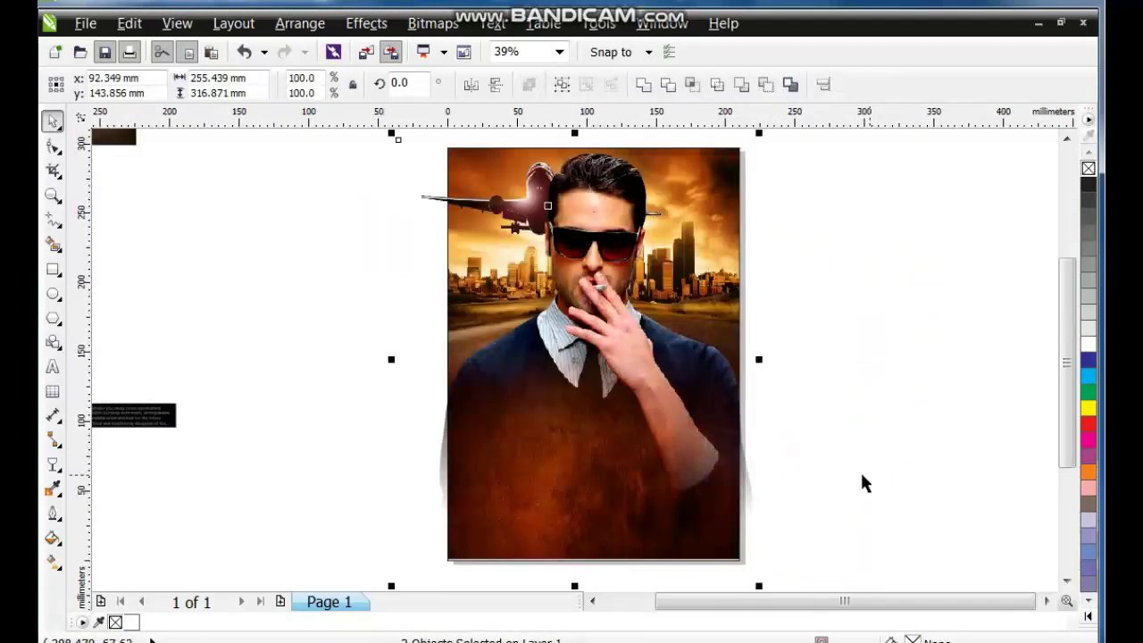
key("Escape")
key("z")
left_click_drag(373, 136, 824, 426)
left_click(50, 126)
left_click(424, 271)
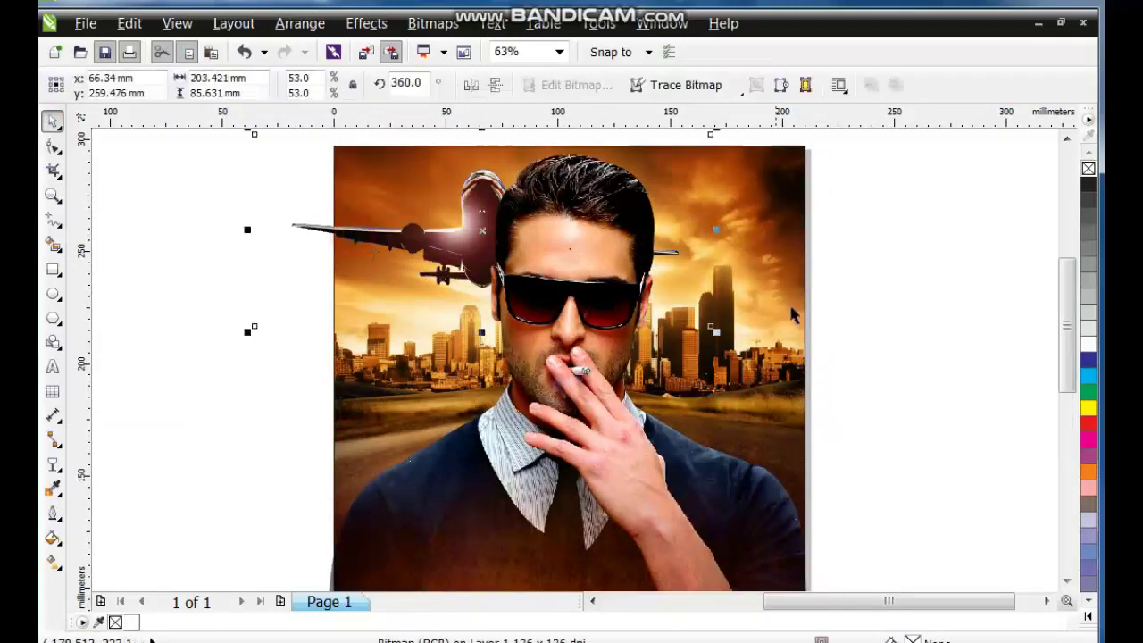
left_click(798, 328, "shift")
key("c")
left_click(882, 330)
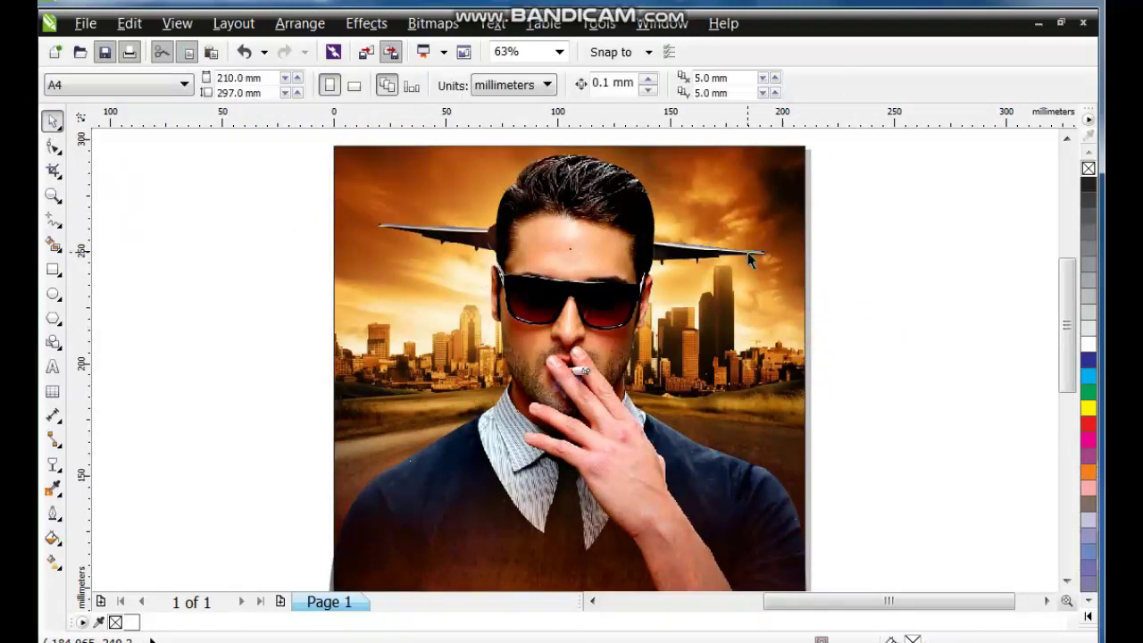
- Enlarge the airplane proportionally to about 310 by 131 mm and position its body just right of the man's head
left_click(799, 330)
left_click_drag(800, 330, 920, 381)
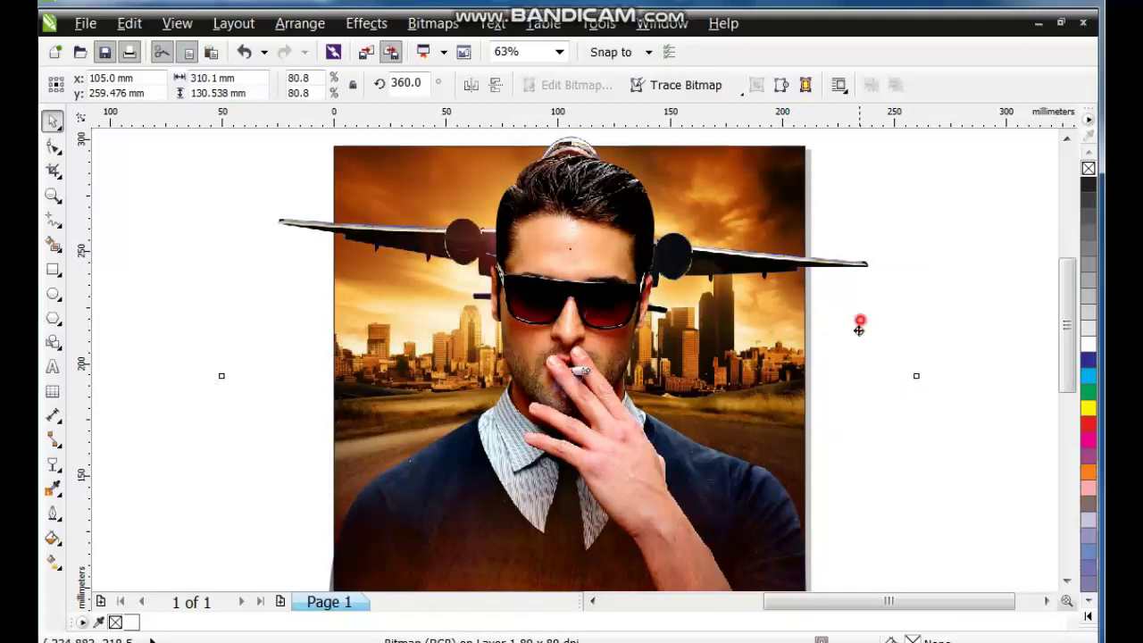
left_click_drag(859, 329, 783, 301)
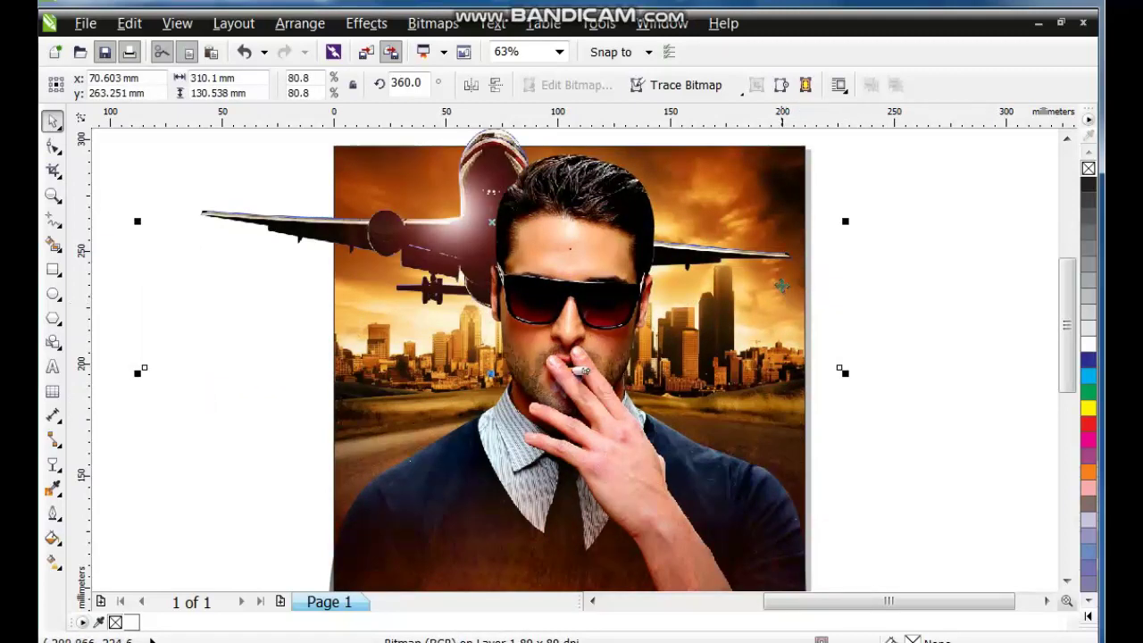
left_click_drag(783, 259, 844, 250)
- Send the airplane and the cut-out man to the back and PowerClip both inside the poster background rectangle
left_click(775, 487, "shift")
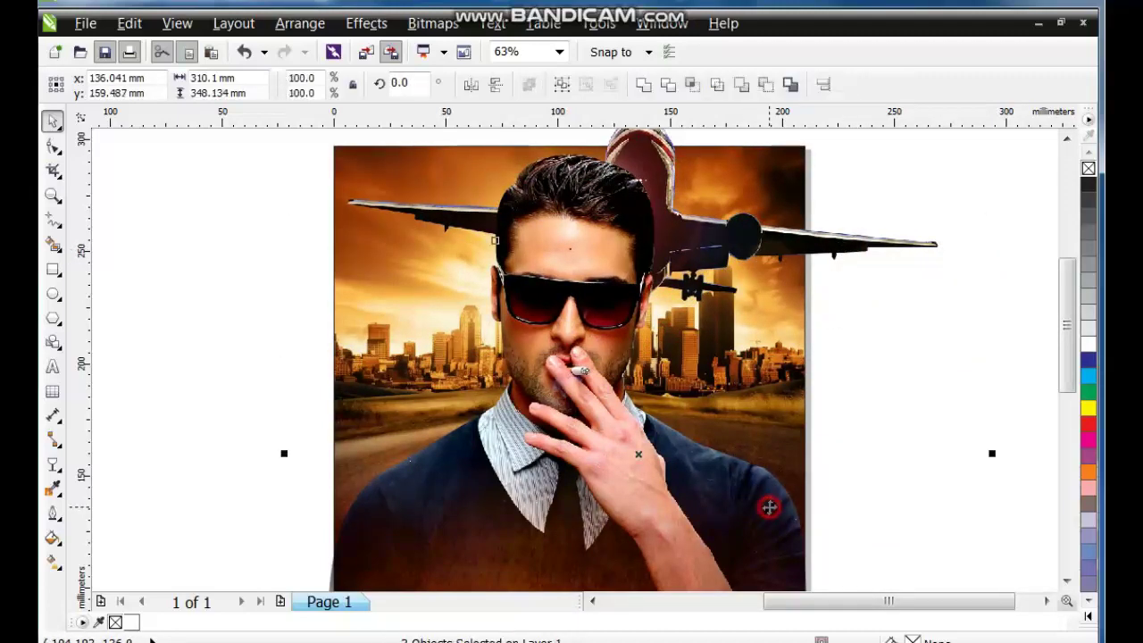
key("shift+F2")
key("shift+Page_Down")
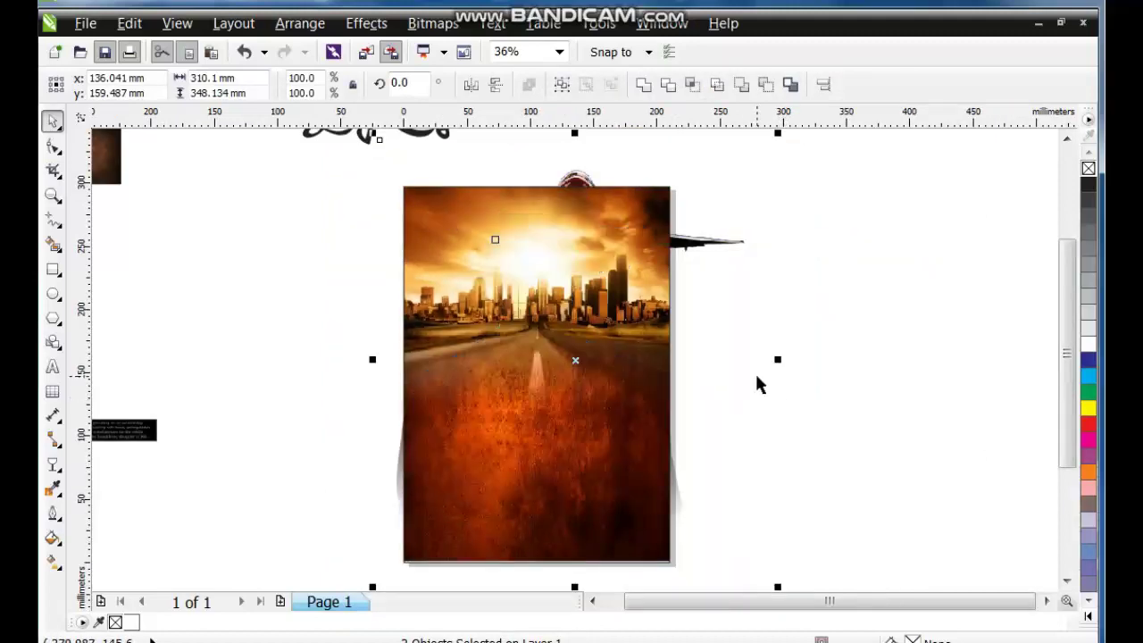
left_click(366, 23)
mouse_move(438, 331)
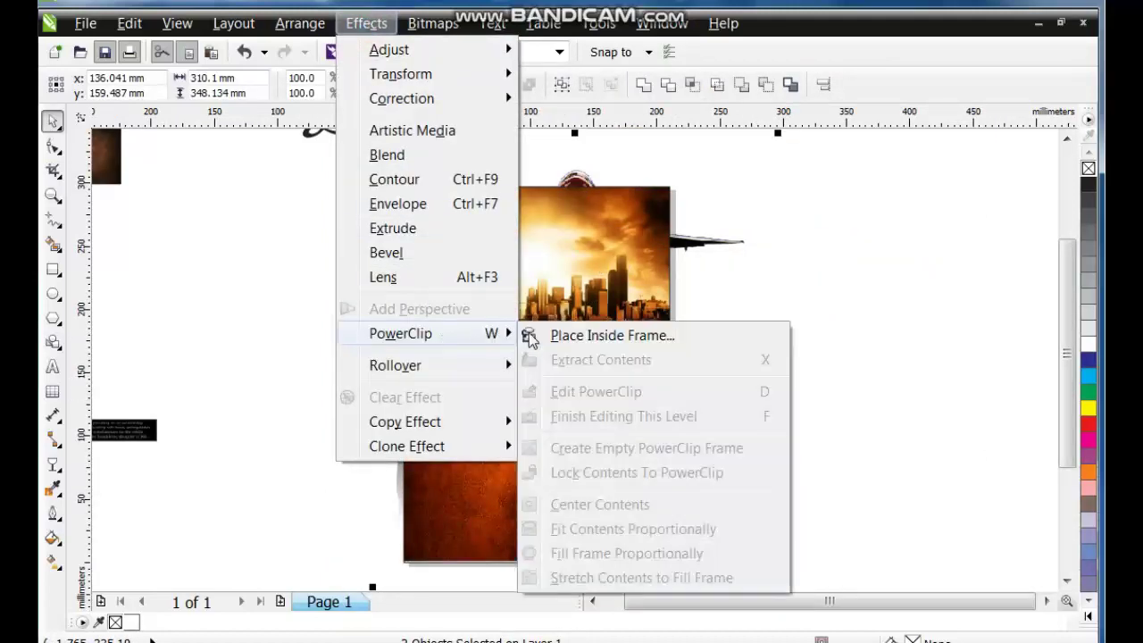
left_click(616, 331)
left_click(524, 367)
left_click(755, 401)
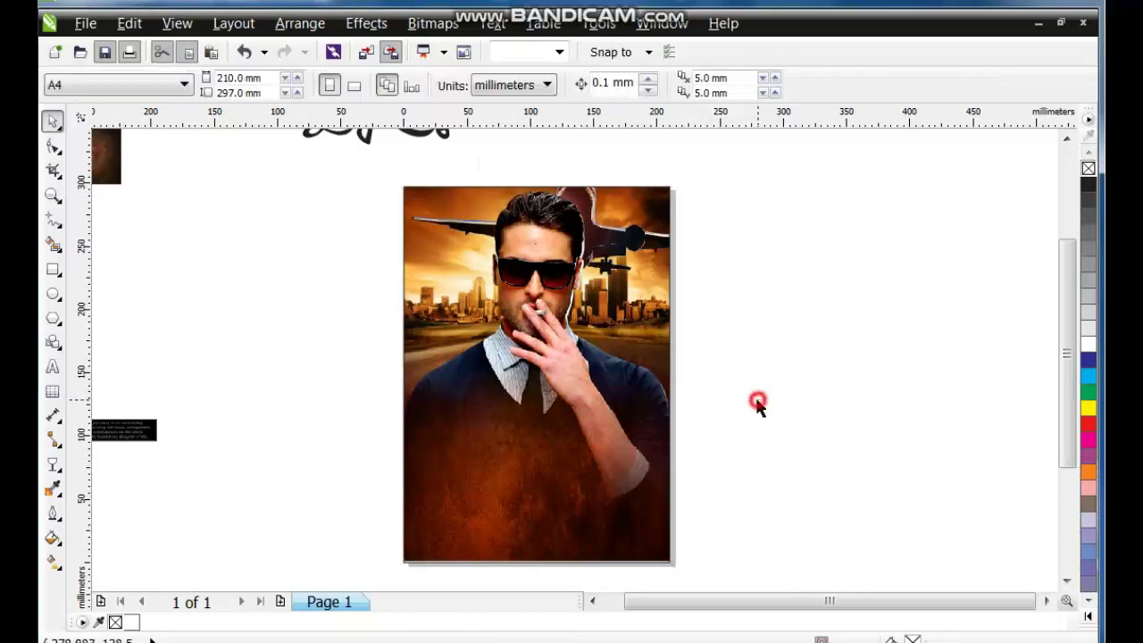
- Place the credits text block along the poster's bottom edge and enlarge it to span the full poster width
left_click(645, 428)
scroll(410, 462, "up", 1)
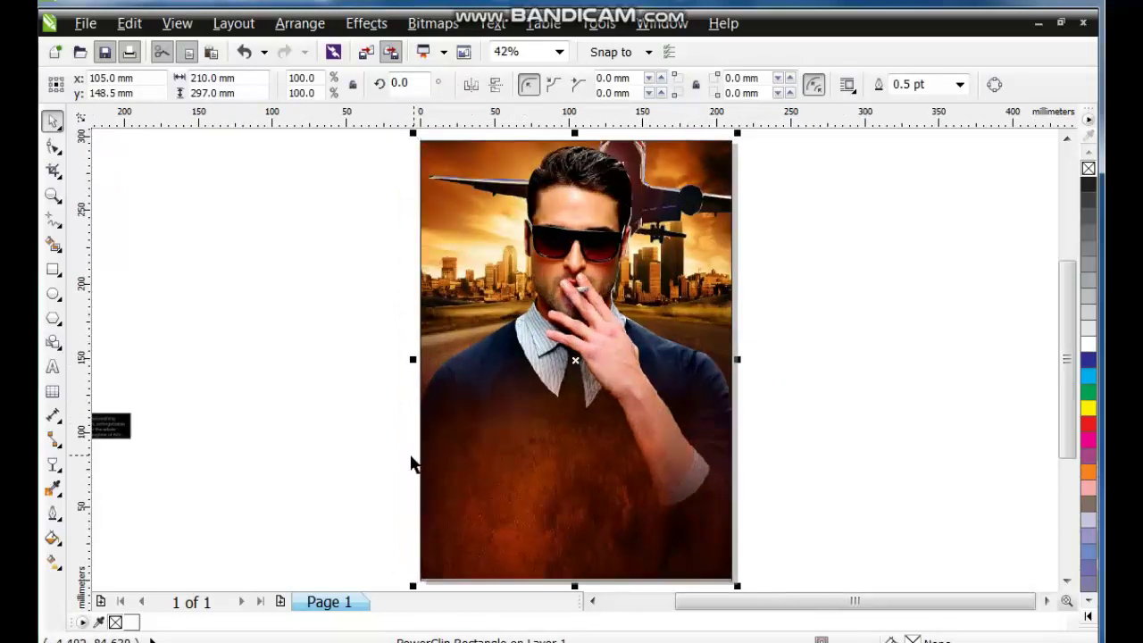
left_click(393, 459)
left_click_drag(110, 420, 605, 553)
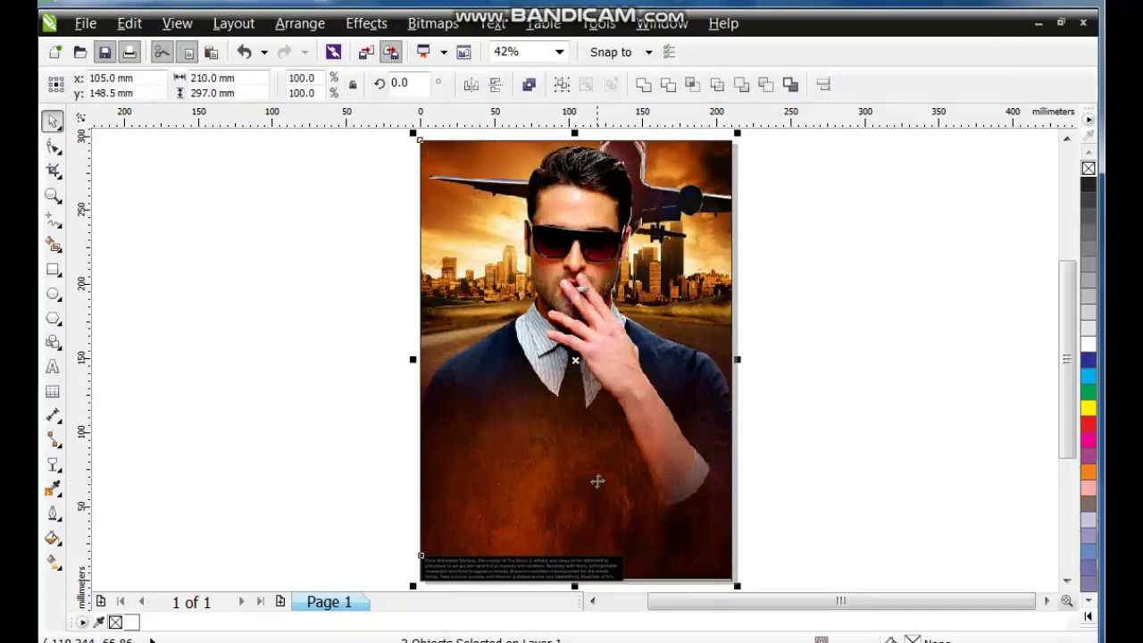
left_click(607, 567)
left_click_drag(623, 553, 711, 467)
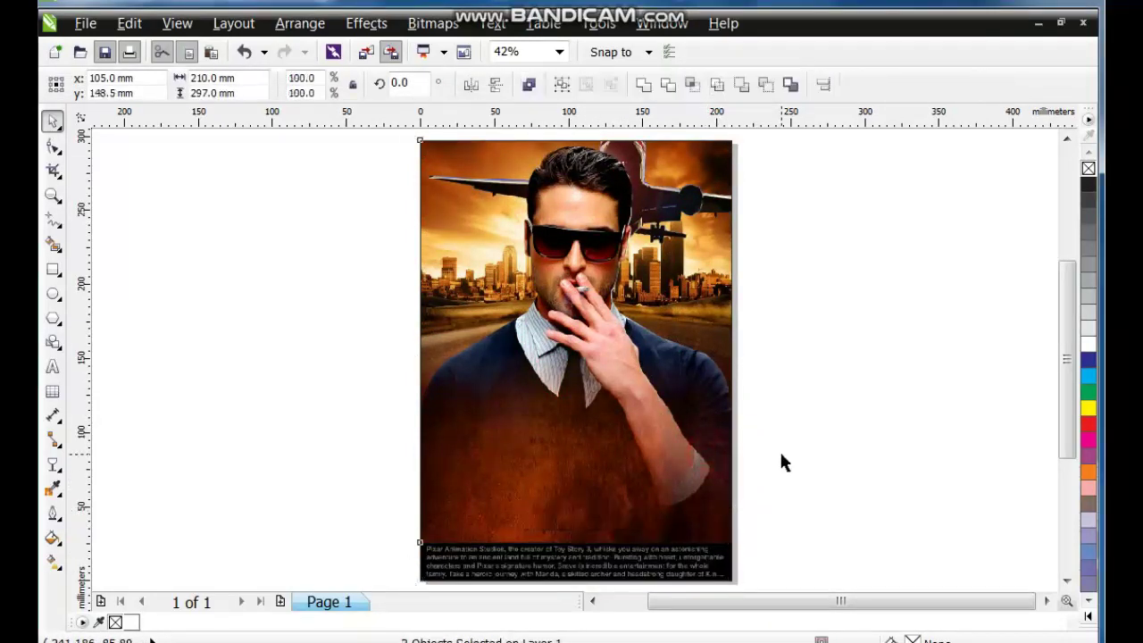
left_click(778, 453)
- Move the "Dangerous" title onto the lower part of the poster and enlarge it proportionally to about 191 by 54 mm
scroll(777, 452, "down", 2)
left_click_drag(543, 247, 695, 473)
left_click_drag(807, 306, 610, 527)
key("shift+F2")
left_click_drag(882, 432, 802, 488)
left_click(607, 491)
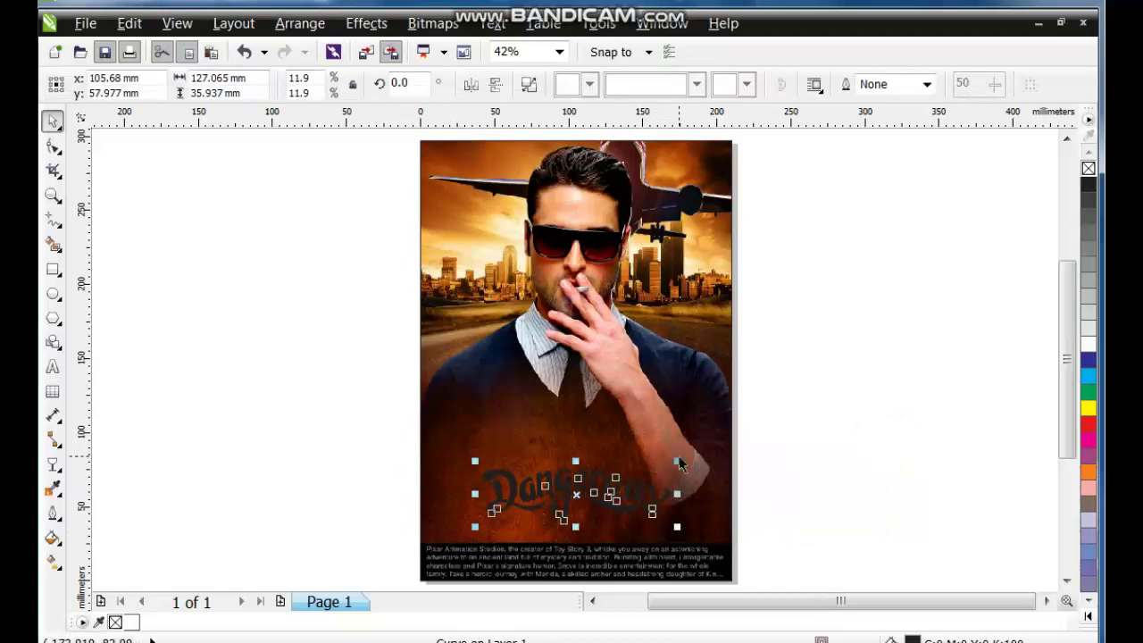
left_click_drag(679, 463, 724, 447)
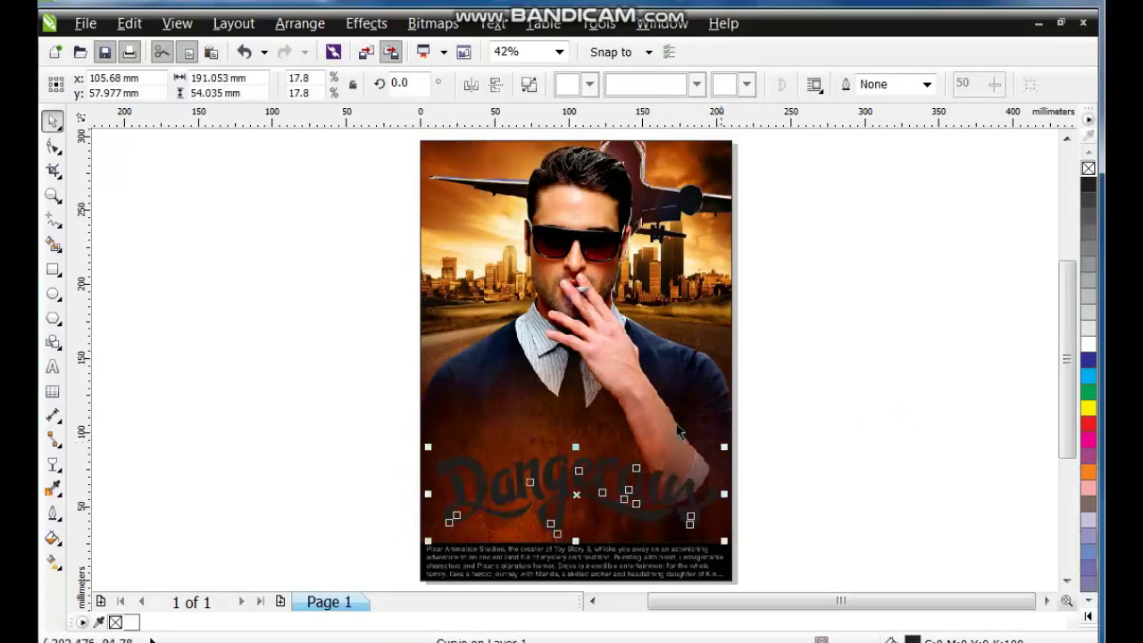
- Fill the "Dangerous" title with white and shift it slightly up and right above the credits text
left_click(1089, 344)
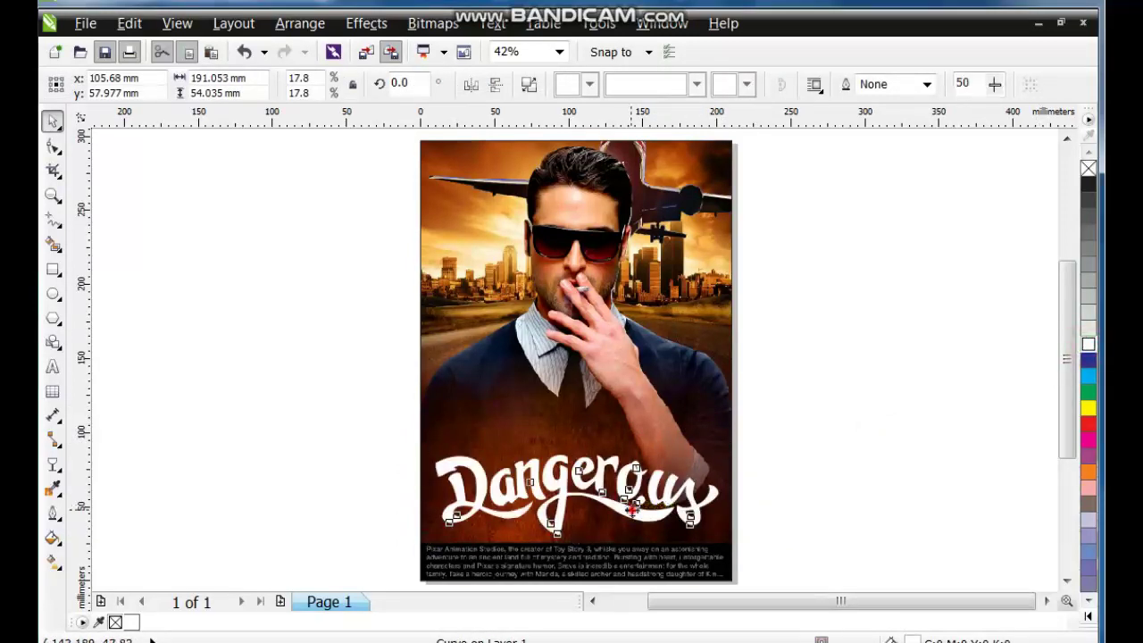
left_click_drag(626, 505, 630, 497)
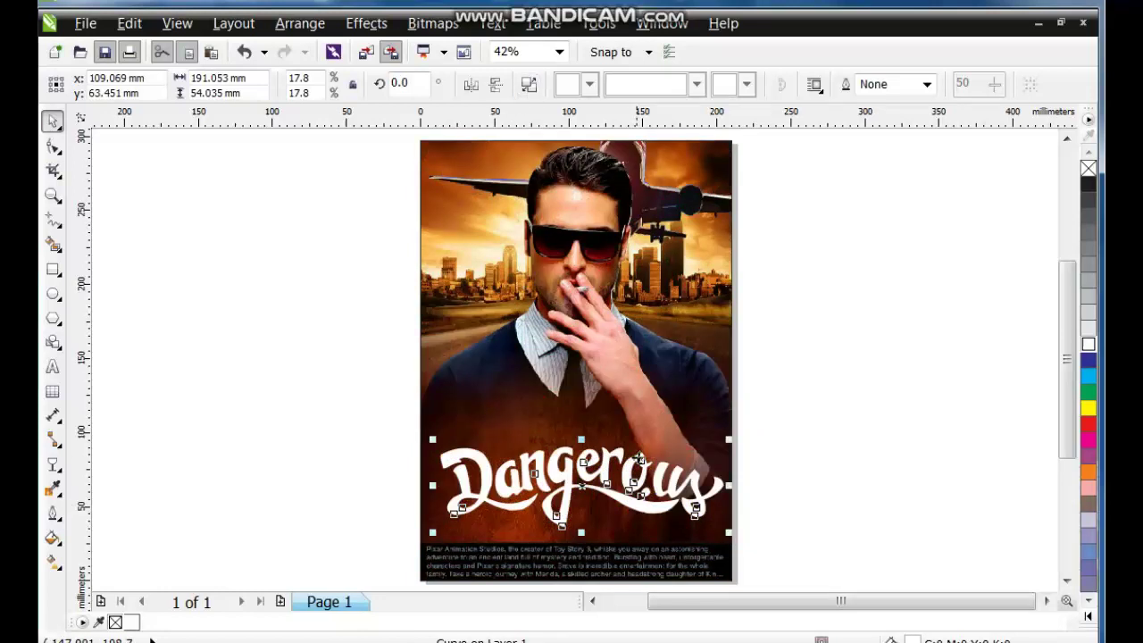
key("ctrl+v")
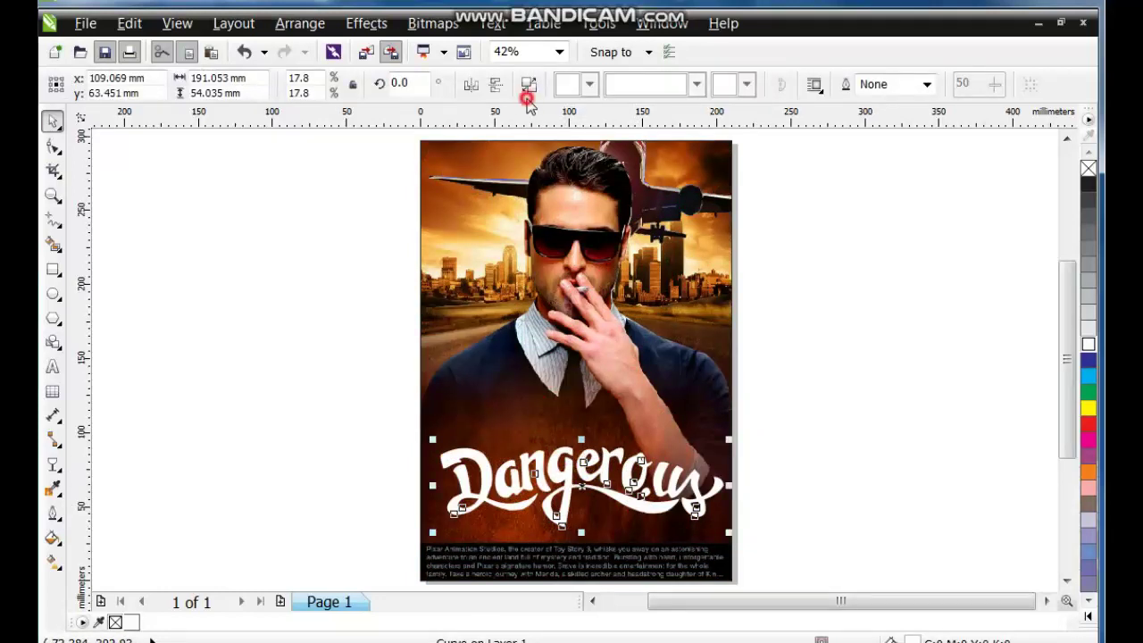
- Break the "Dangerous" title apart and combine the pieces of its first letters, then those of its last letters
left_click(527, 96)
left_click_drag(340, 375, 557, 527)
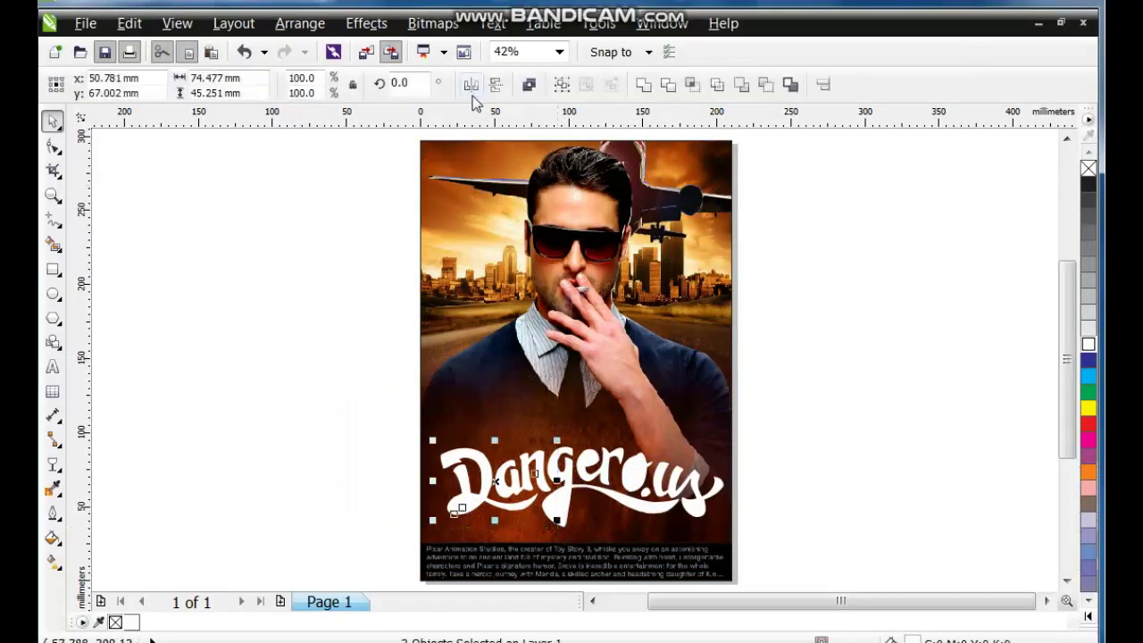
left_click(531, 86)
left_click_drag(847, 406, 575, 547)
left_click(528, 84)
- Combine the lower loop piece of the "g" with the connected middle lettering of the title
left_click_drag(816, 408, 534, 536)
left_click(661, 484, "shift")
left_click(646, 500, "shift")
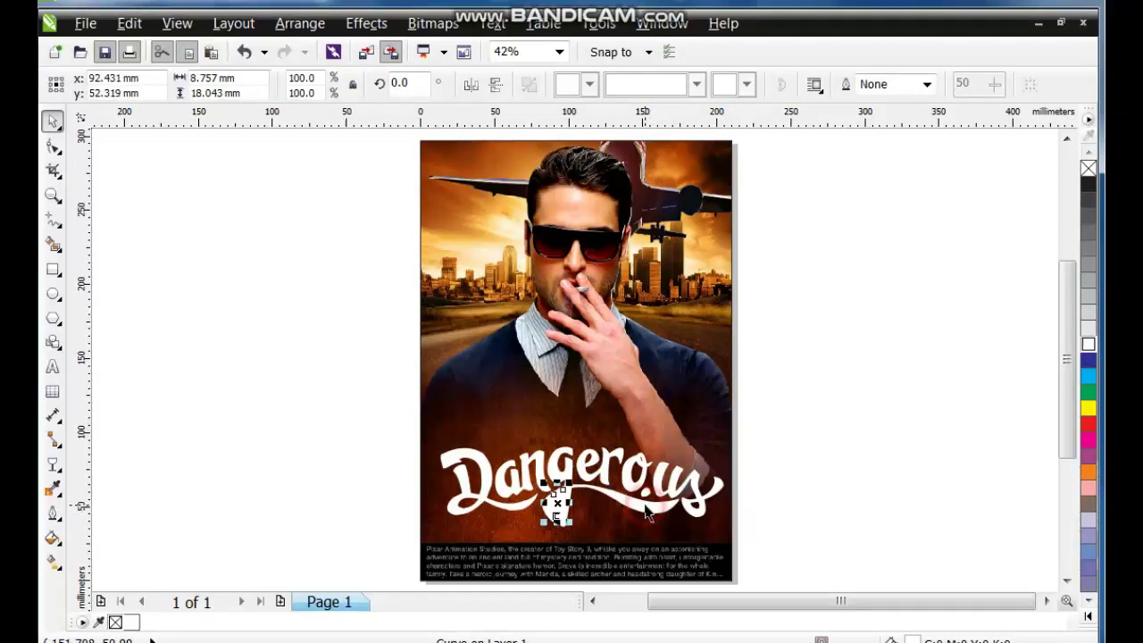
left_click(646, 500, "shift")
left_click(530, 87)
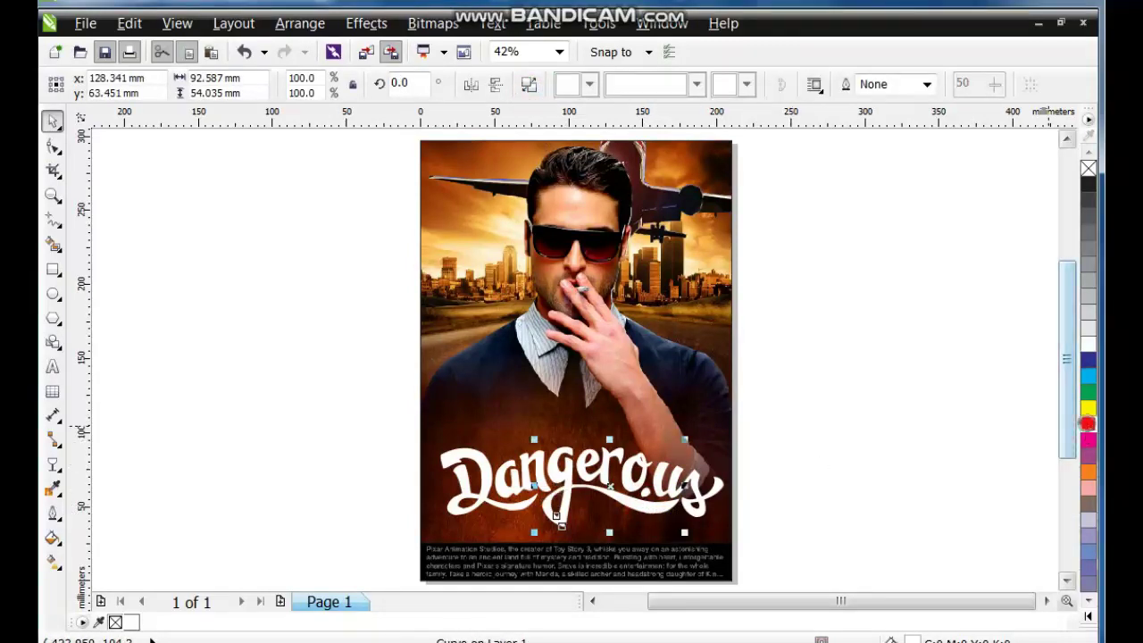
- Fill the title's "g" piece with red and shrink the whole "Dangerous" title to about 183 by 52 mm
left_click(1087, 423)
left_click_drag(842, 408, 428, 533)
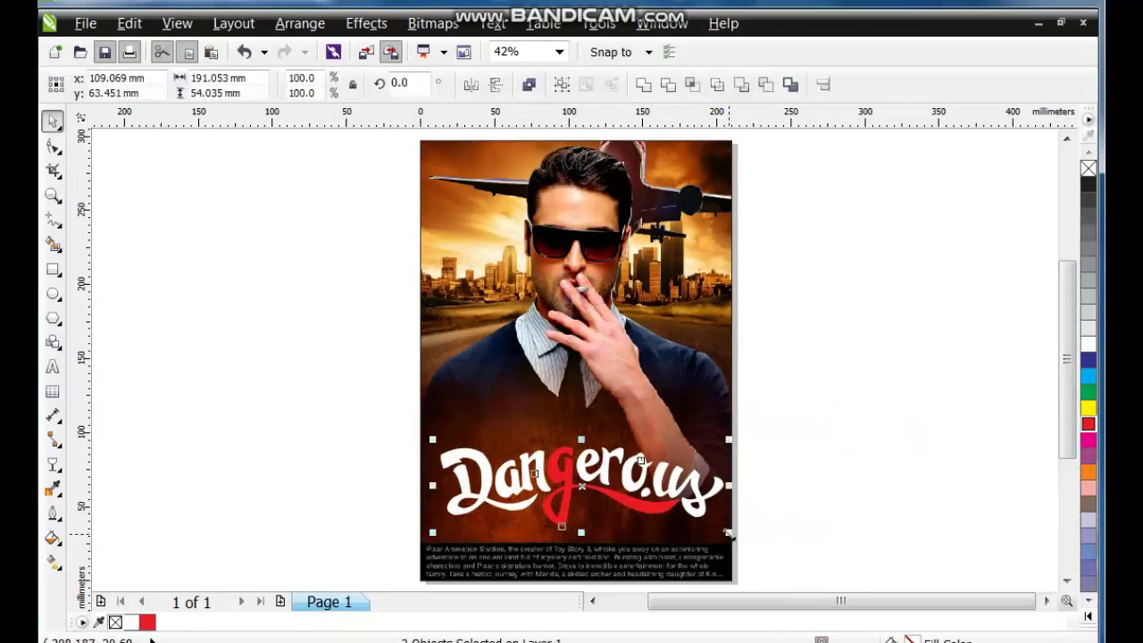
left_click_drag(729, 534, 723, 531)
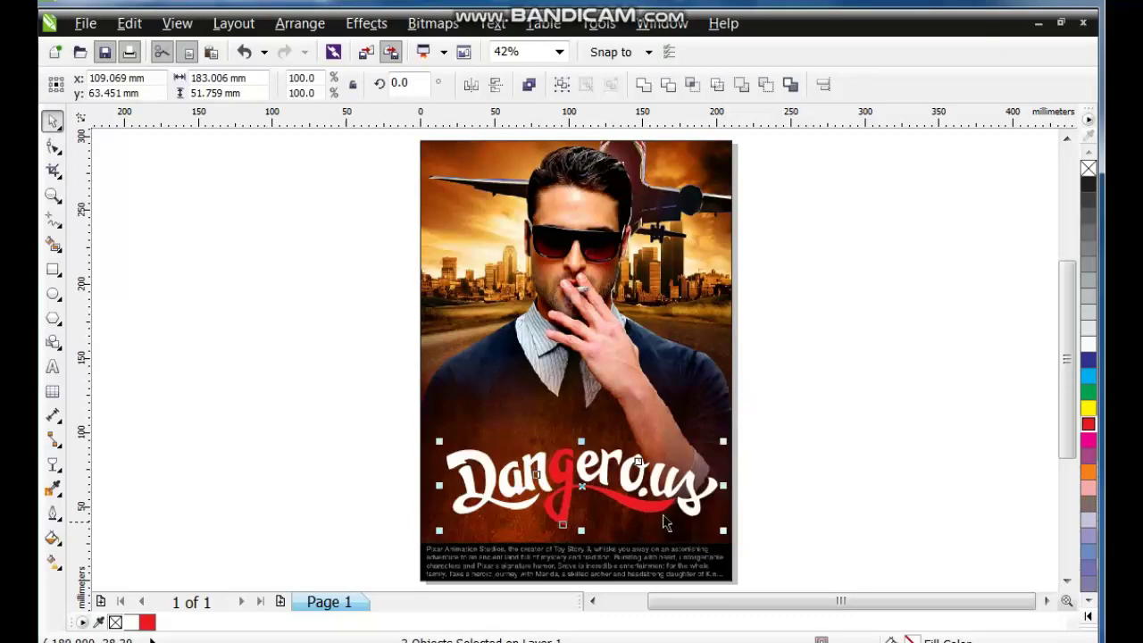
left_click(688, 402)
left_click(803, 391)
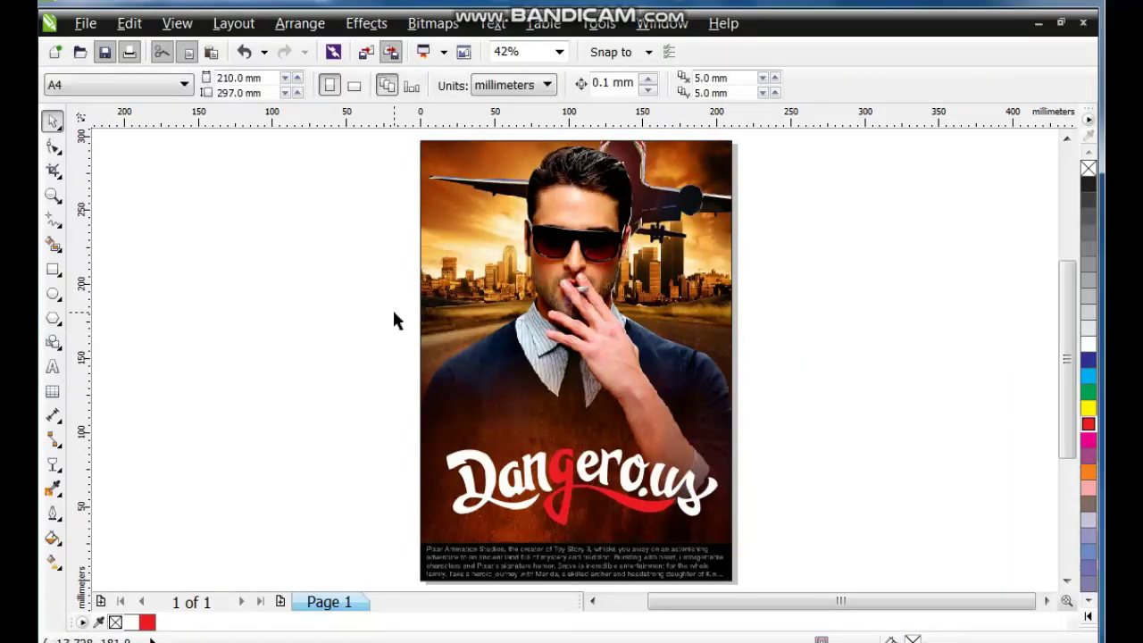
- Edit the poster's PowerClip contents, resizing the airplane to about 235 by 99 mm and placing it behind the man in the poster's upper-right corner
right_click(441, 321)
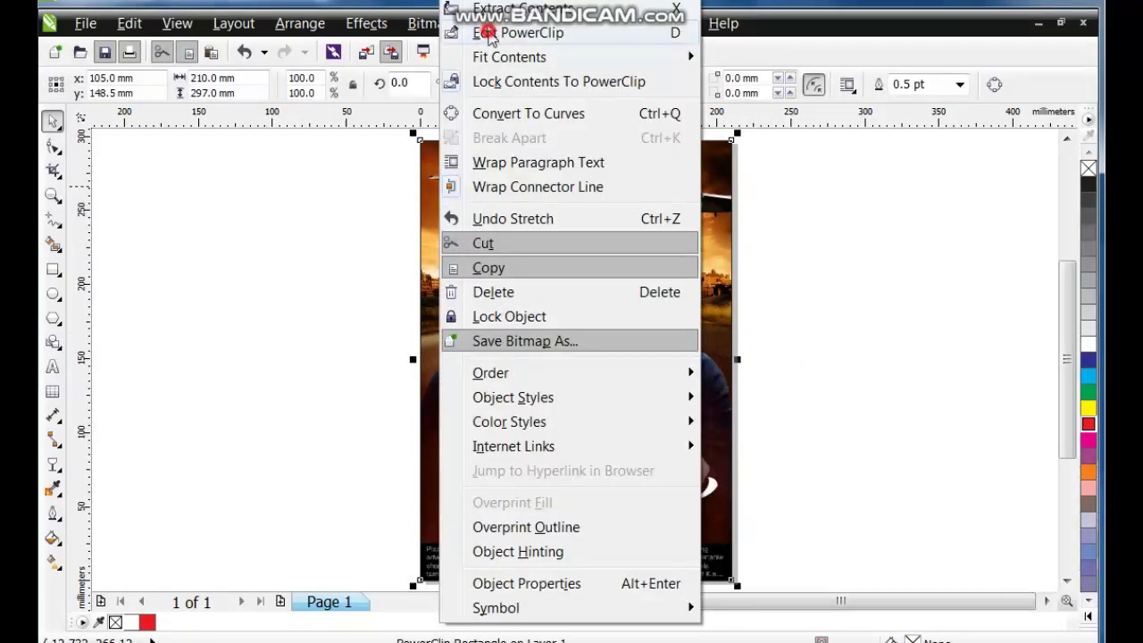
left_click(518, 33)
left_click_drag(384, 284, 196, 456)
left_click_drag(809, 260, 831, 277)
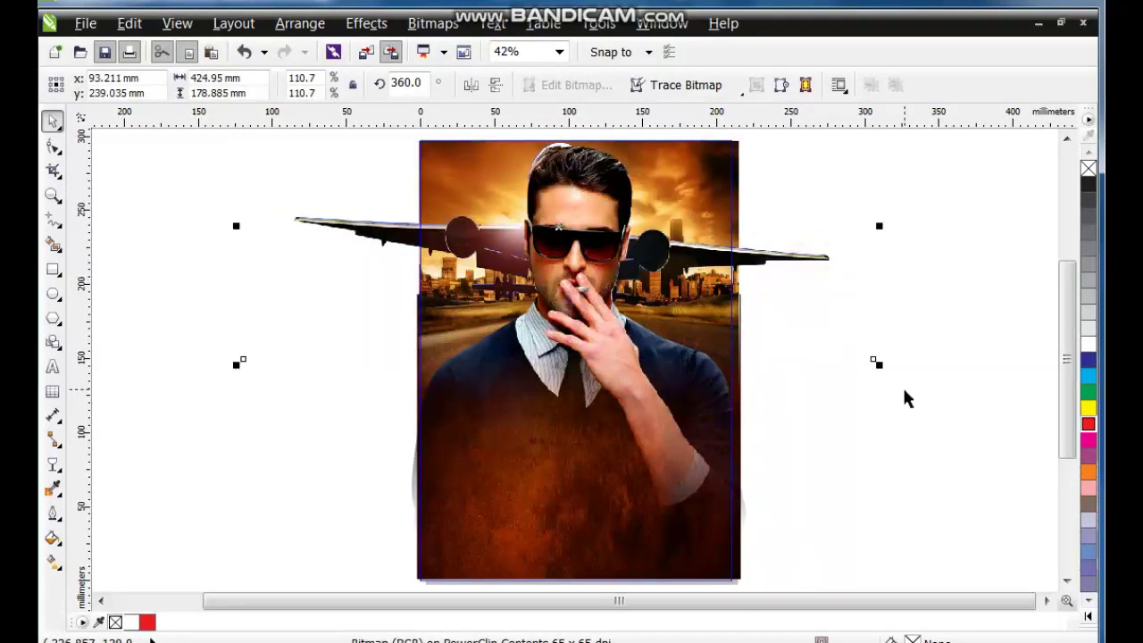
left_click_drag(884, 371, 867, 301)
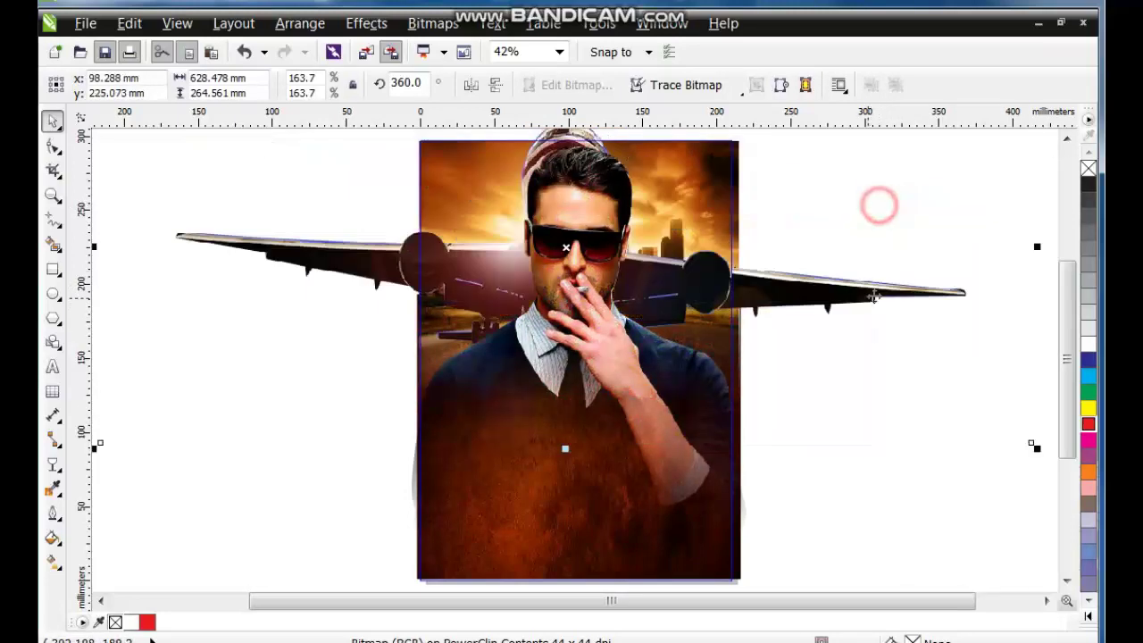
left_click_drag(1036, 448, 818, 353)
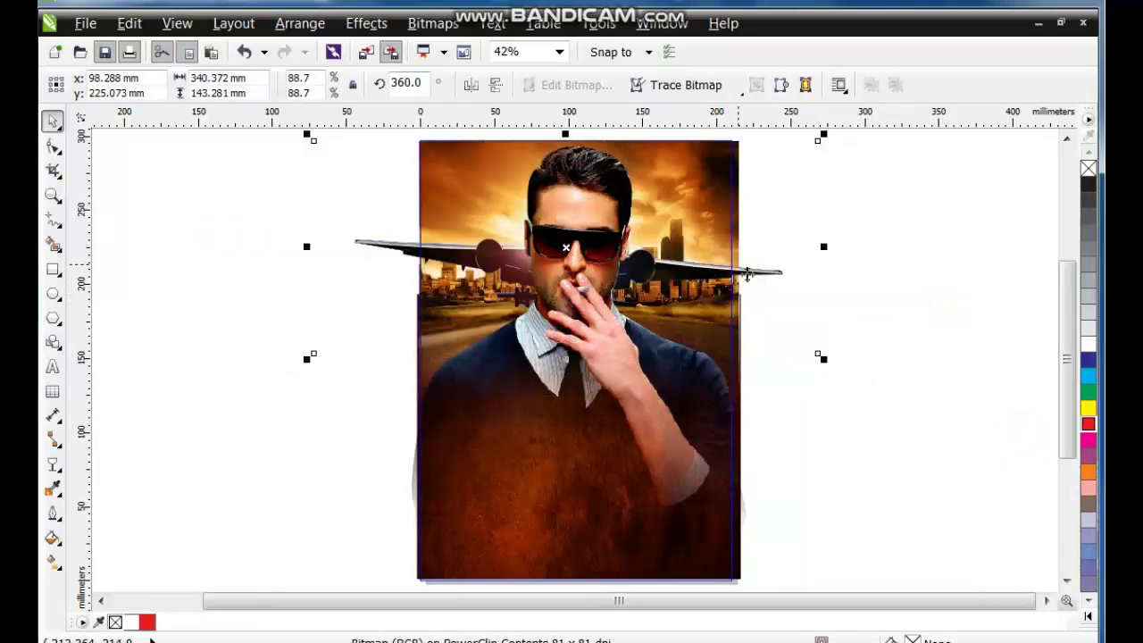
left_click_drag(770, 269, 863, 225)
left_click_drag(922, 310, 794, 284)
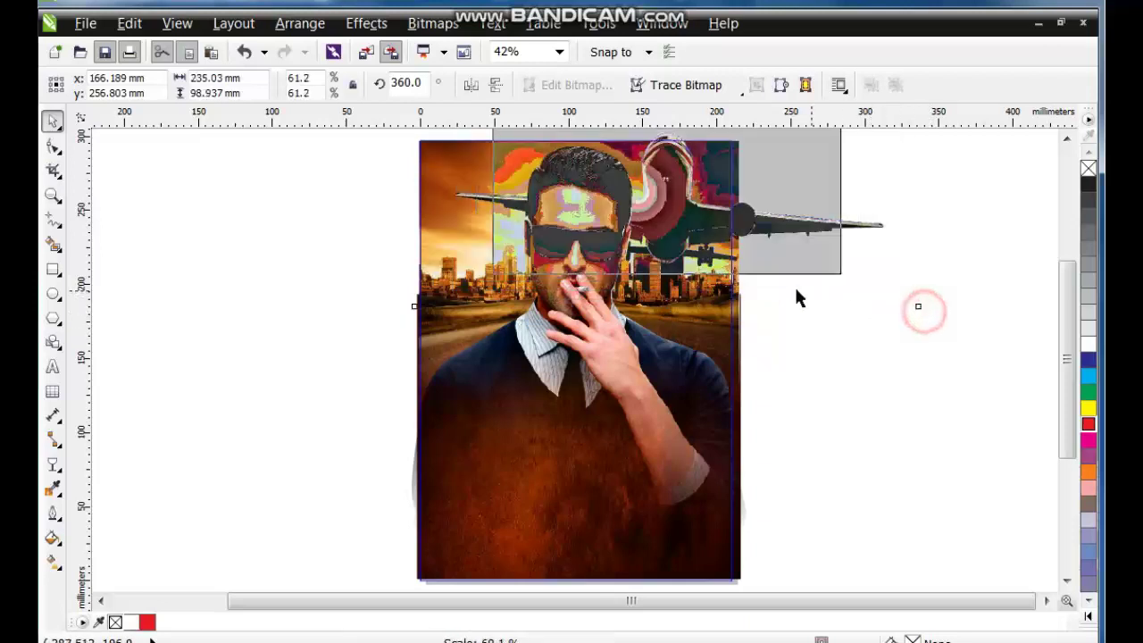
left_click_drag(799, 222, 810, 198)
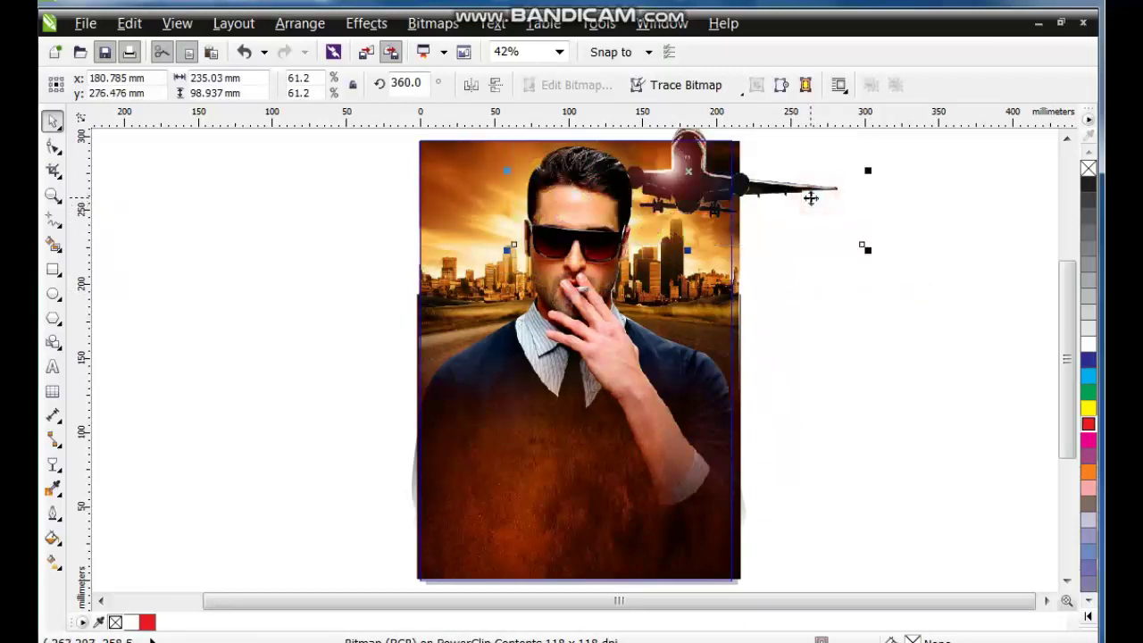
- Apply a linear transparency to the airplane that fades it out downward, and finish editing the PowerClip contents
left_click(54, 463)
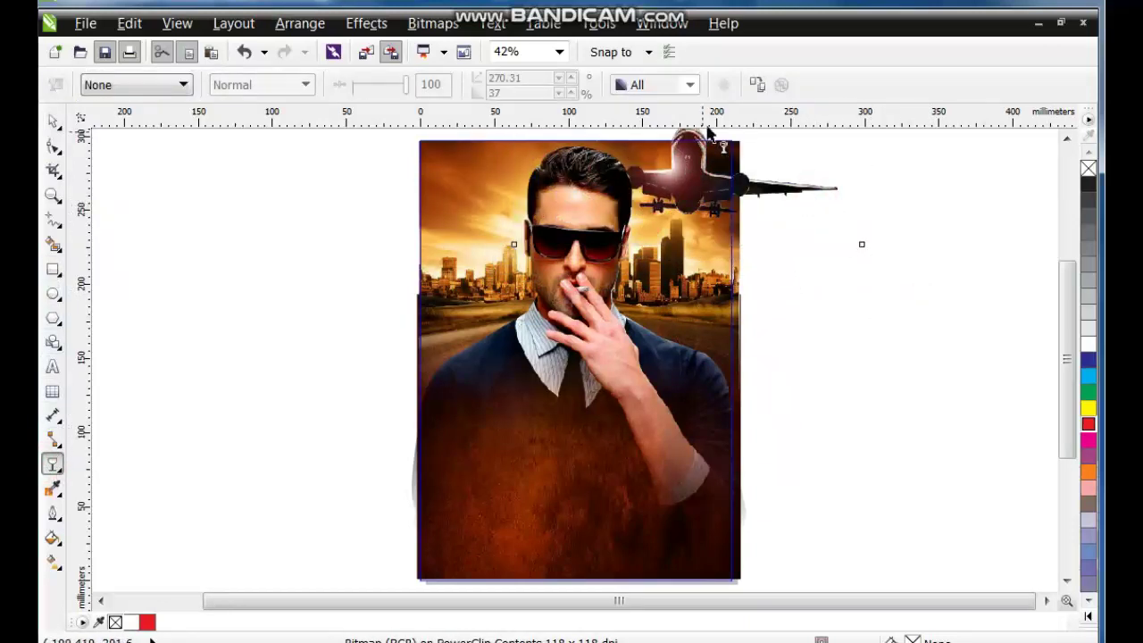
left_click_drag(701, 144, 688, 243)
left_click_drag(684, 167, 680, 139)
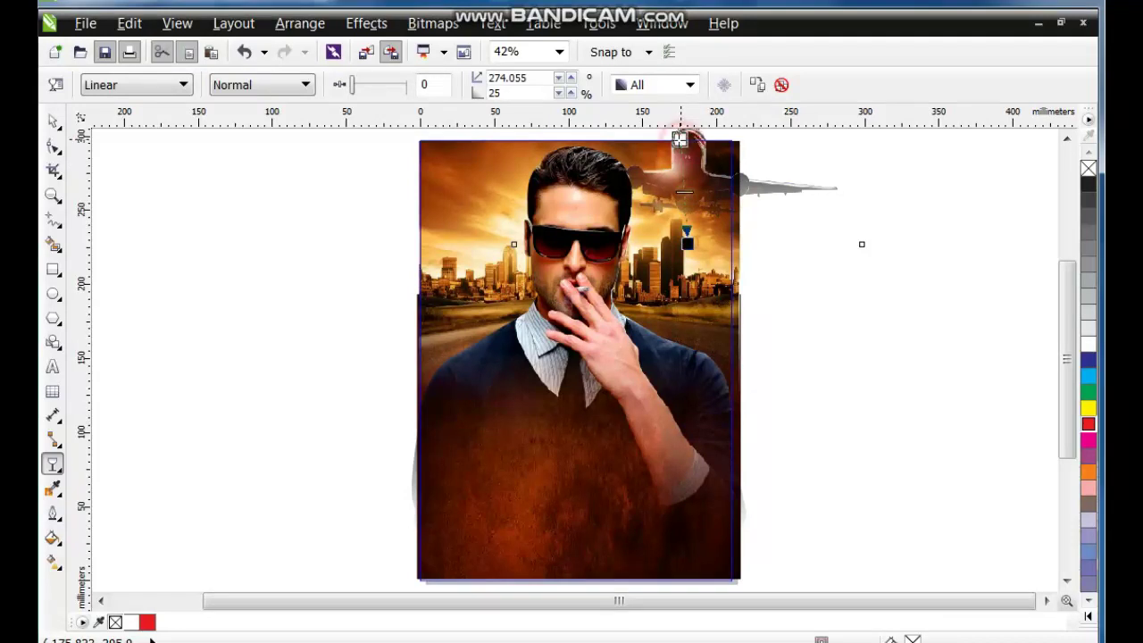
left_click(51, 122)
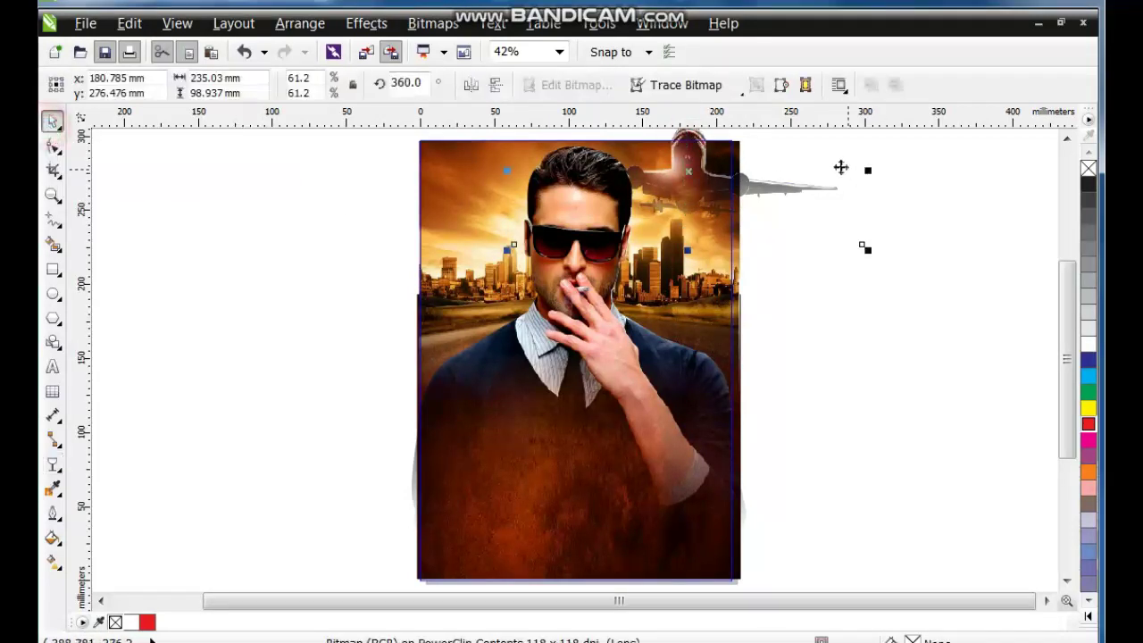
right_click(780, 182)
left_click(823, 52)
left_click(842, 263)
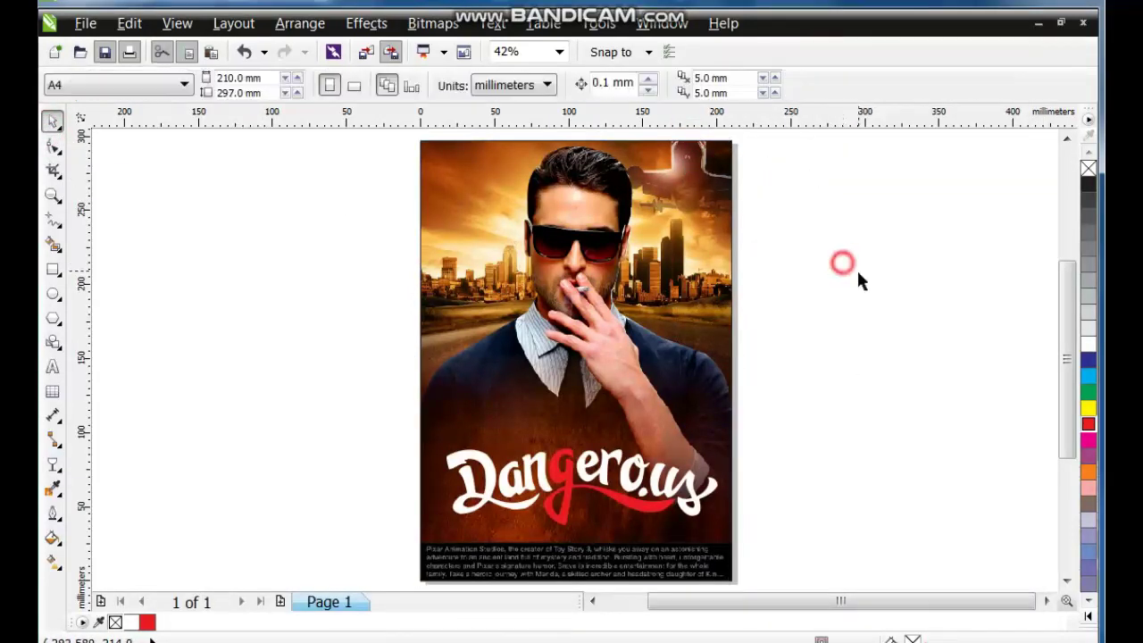
- Remove the outline from the poster's PowerClip rectangle
left_click_drag(837, 390, 403, 561)
left_click(701, 262)
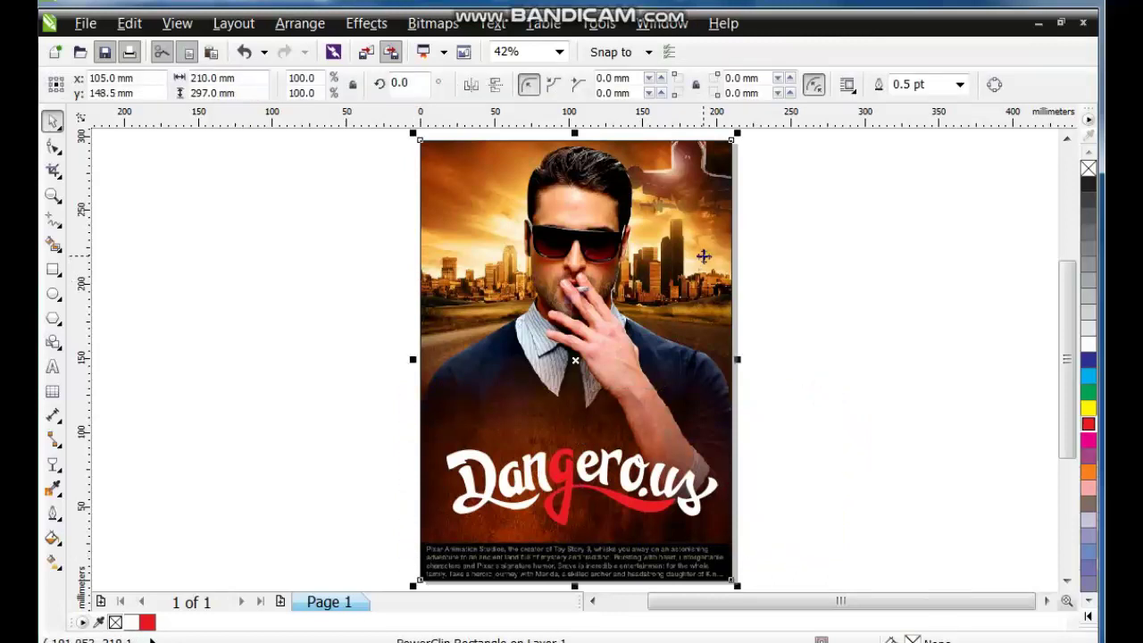
right_click(1088, 169)
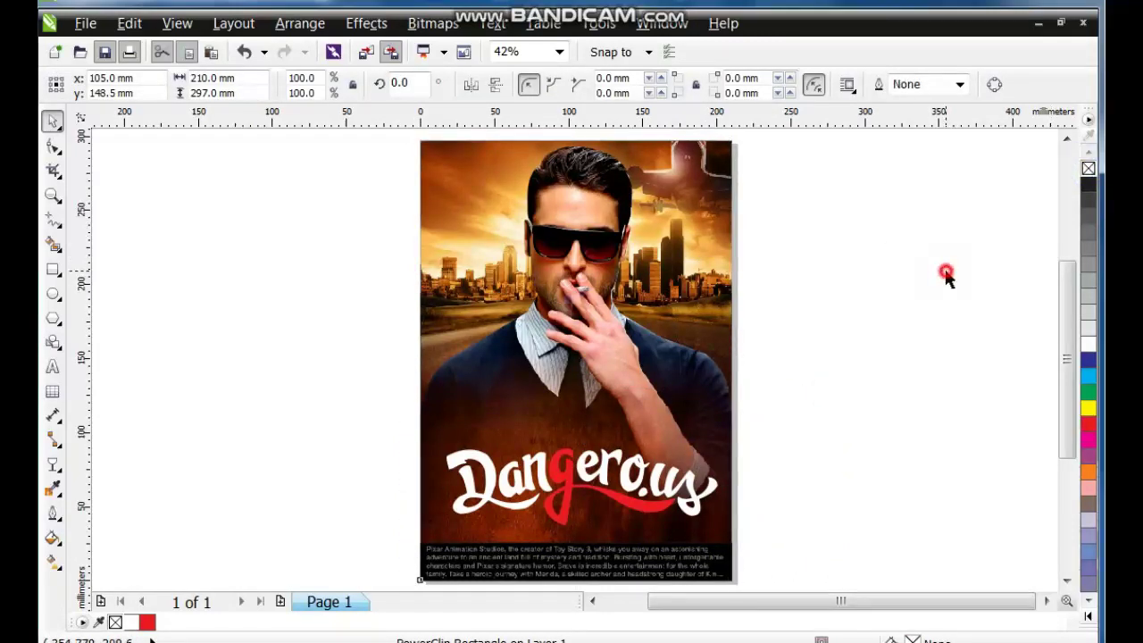
left_click(947, 277)
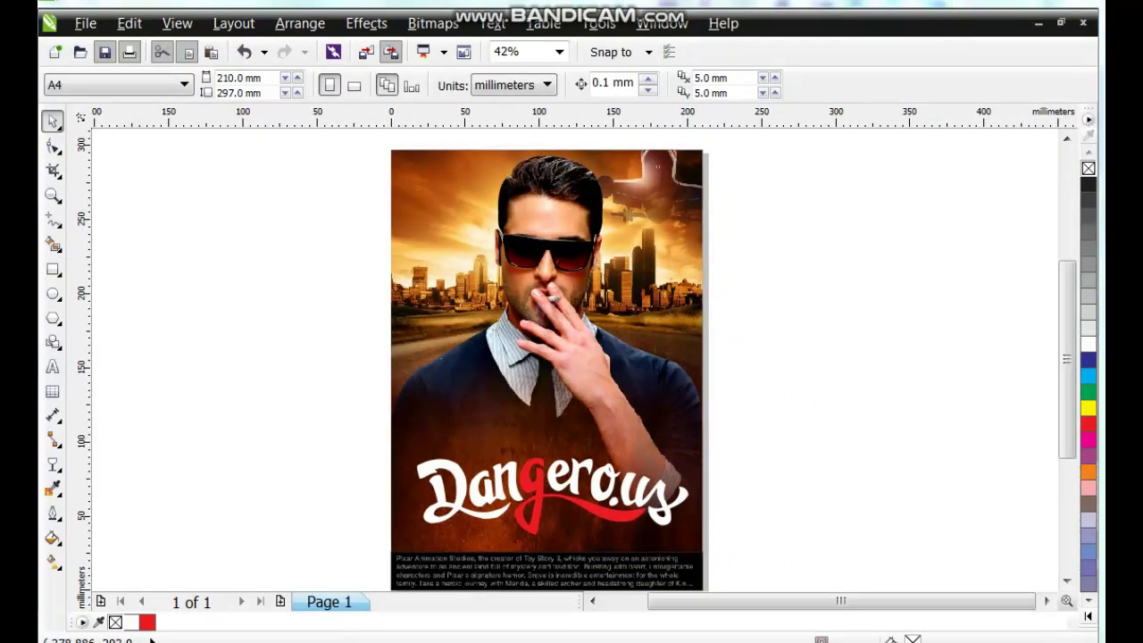
- Bring the cloud_PNG7 image from the file folder into CorelDRAW and scale it to about 206 by 122 mm over the man's lower torso
key("alt+Tab")
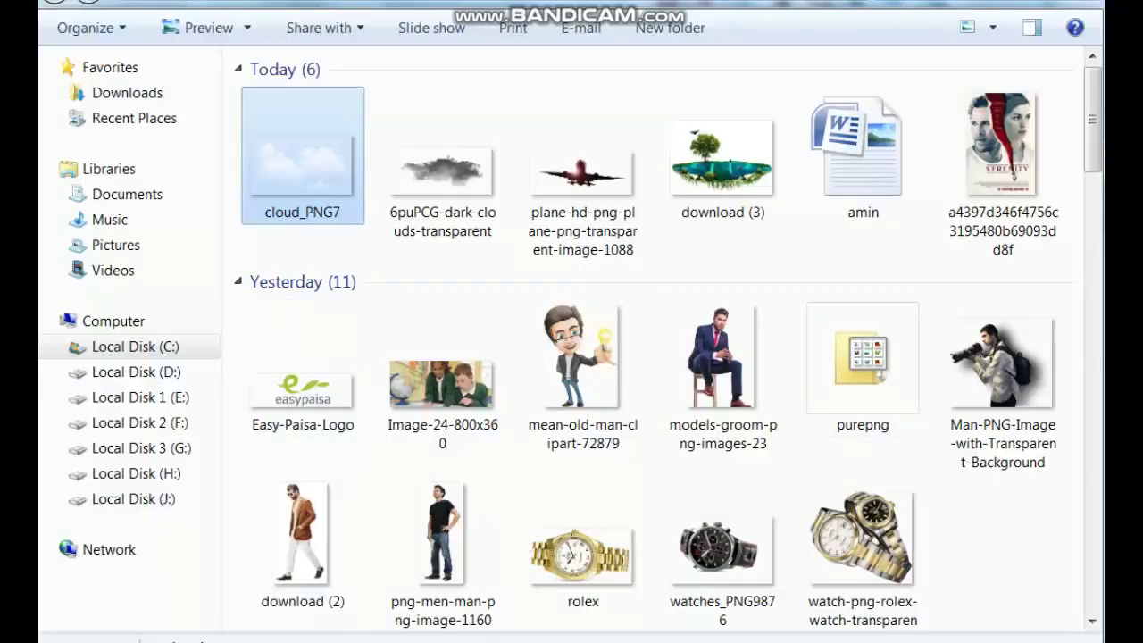
key("alt+Tab")
left_click_drag(579, 328, 582, 340)
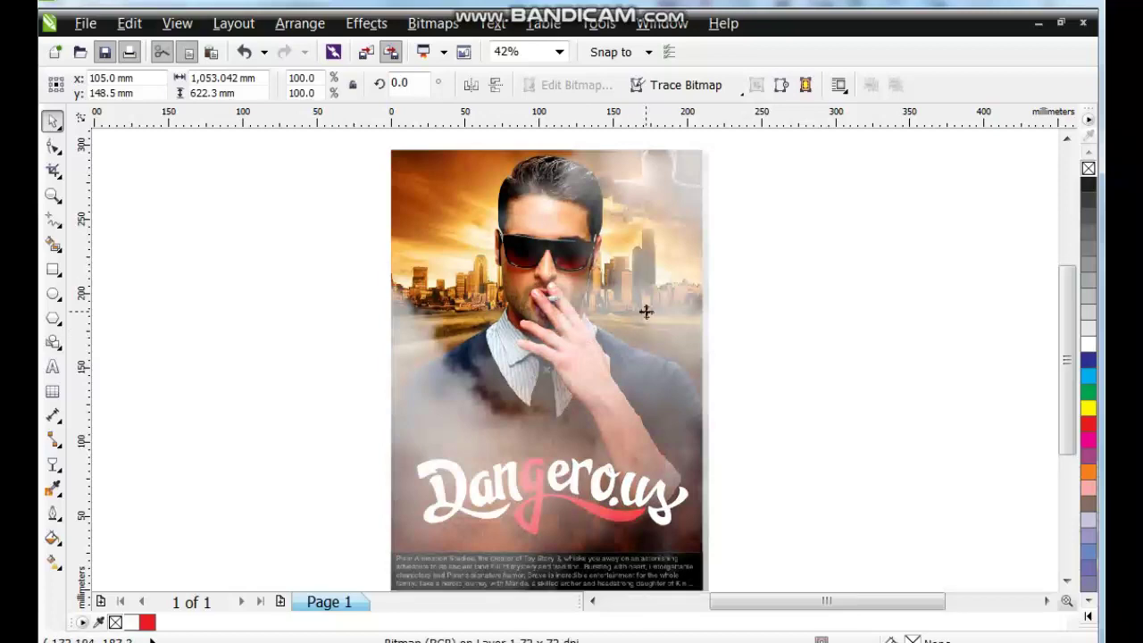
scroll(634, 334, "down", 2)
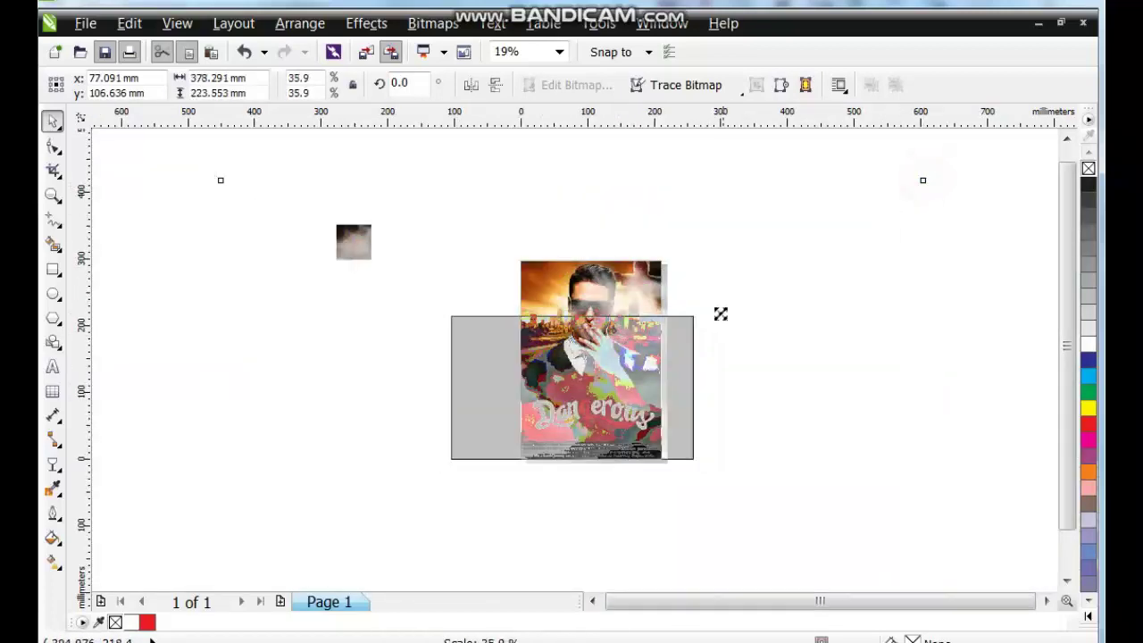
left_click_drag(476, 237, 738, 476)
key("shift+F2")
left_click(122, 297)
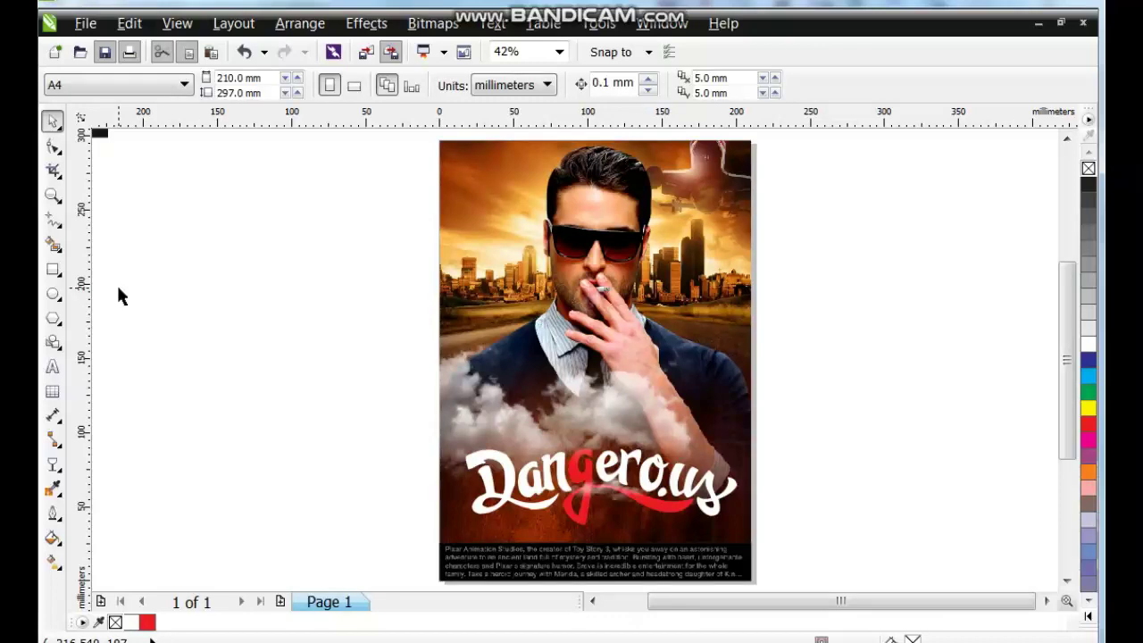
- Darken the cloud image with a Gamma adjustment of 0.55
left_click(425, 430)
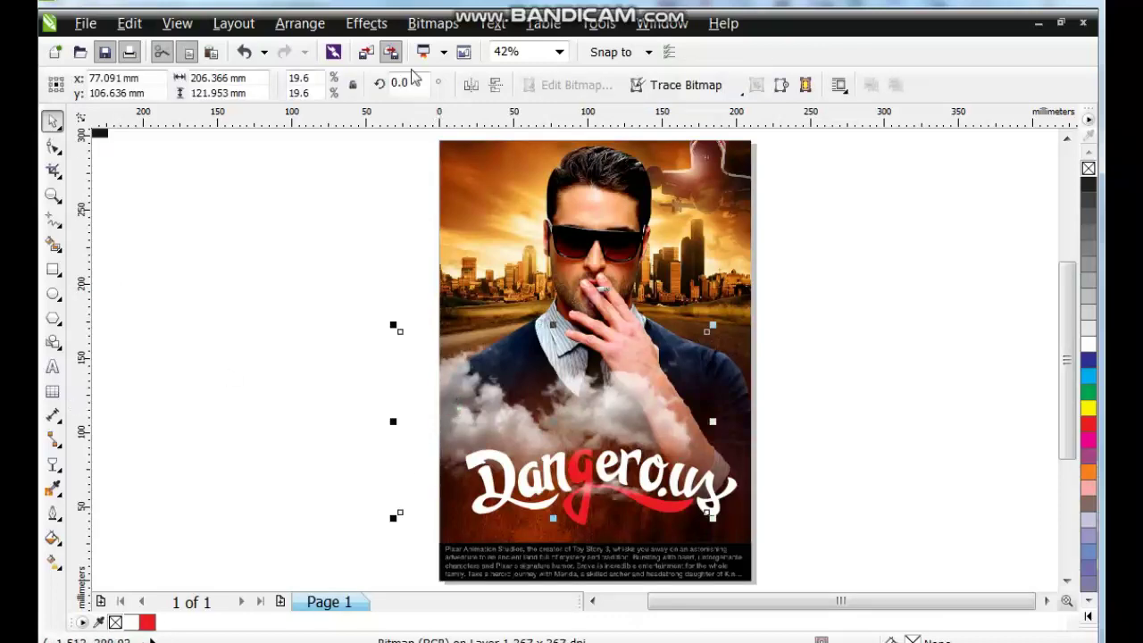
left_click(366, 23)
mouse_move(462, 56)
left_click(554, 205)
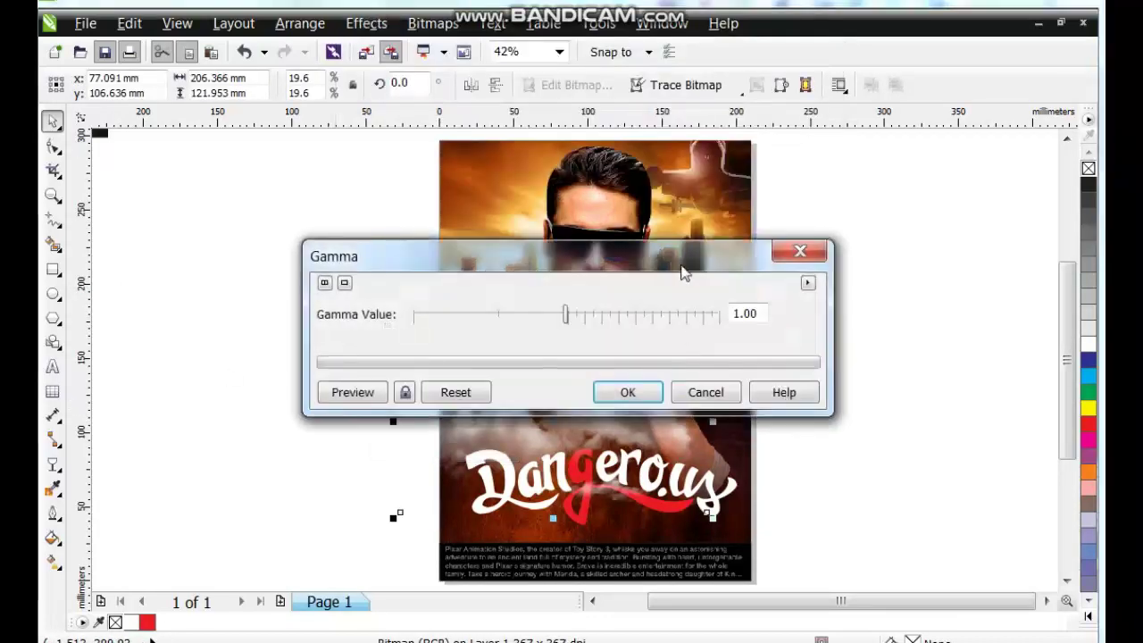
left_click_drag(681, 259, 898, 130)
left_click(628, 263)
left_click(714, 191)
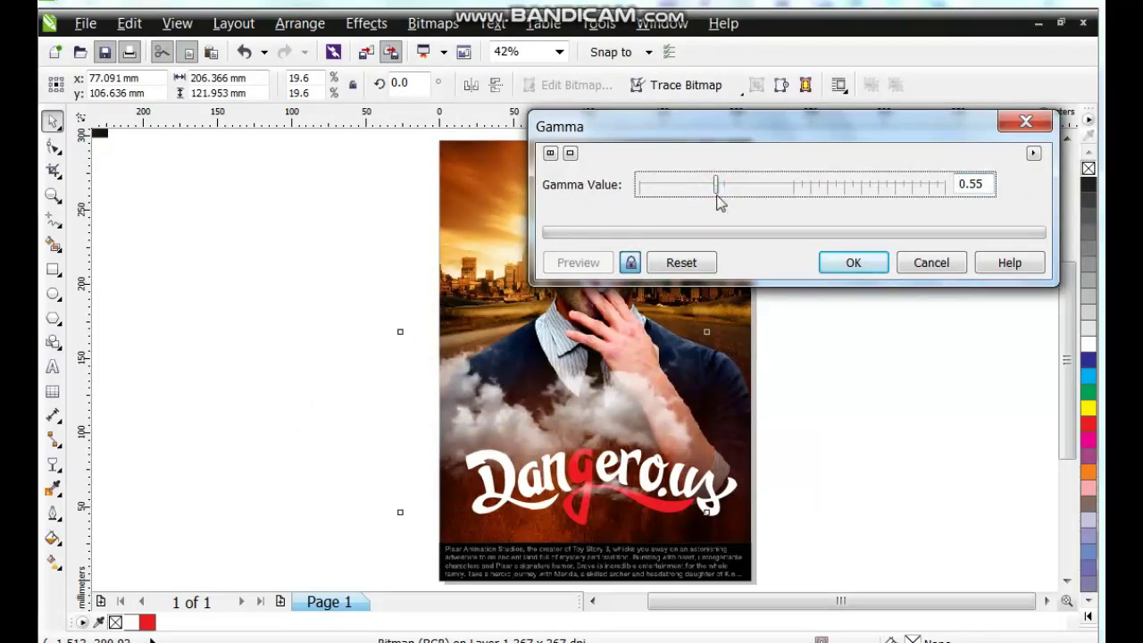
left_click(832, 260)
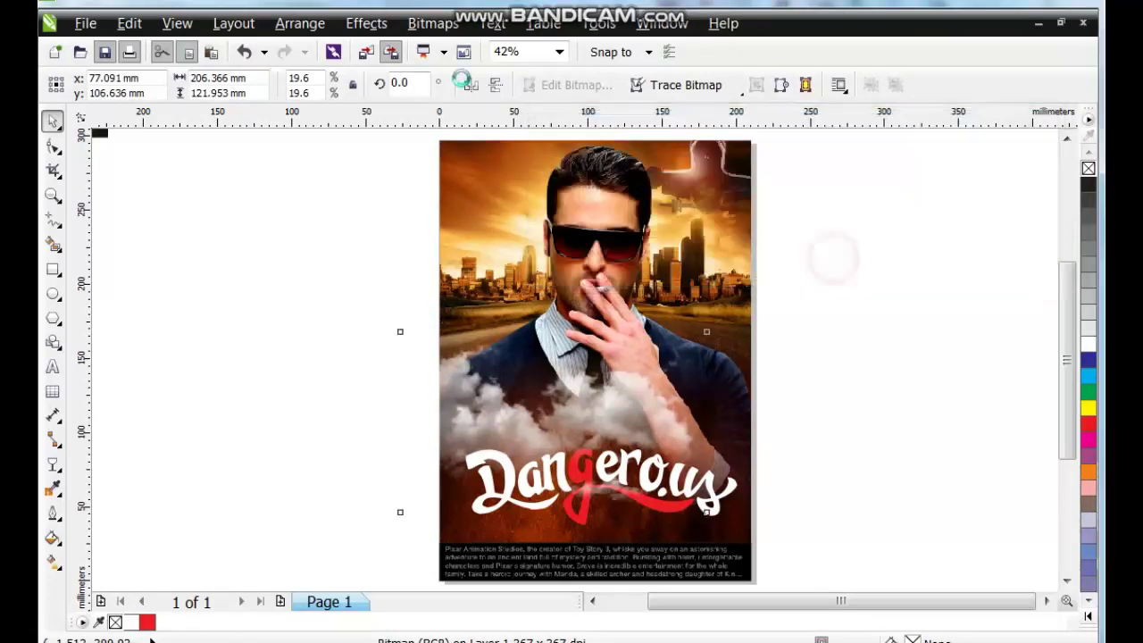
- Tint the cloud with Color Balance, using Cyan--Red 86, Magenta--Green 0 and Yellow--Blue -89
left_click(366, 23)
mouse_move(390, 49)
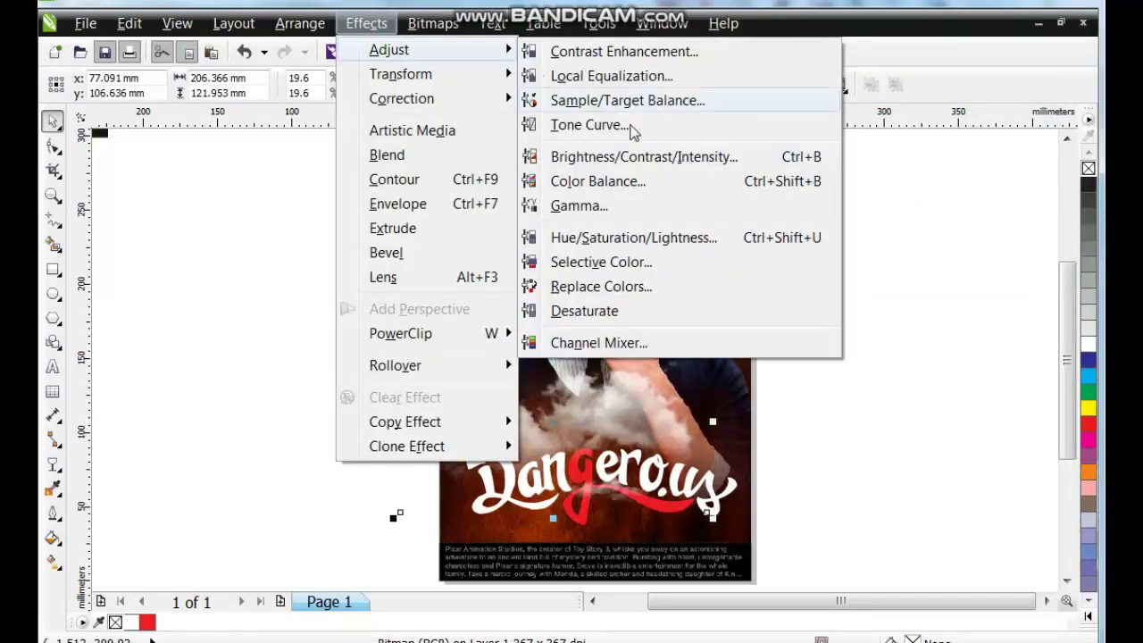
left_click(635, 183)
left_click_drag(887, 127, 891, 126)
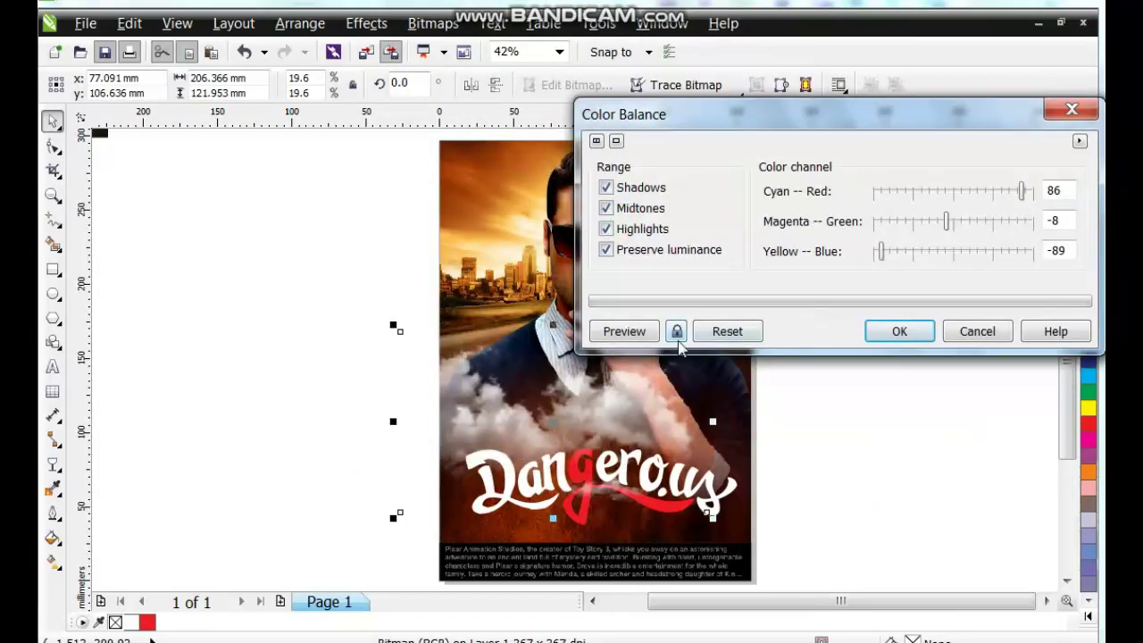
left_click(677, 329)
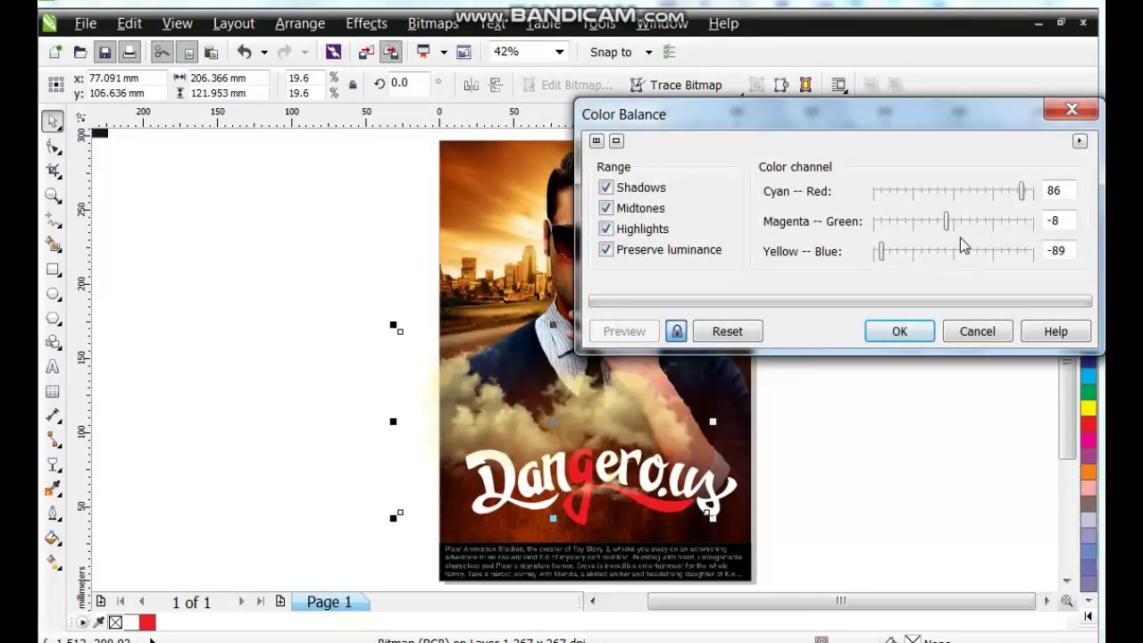
left_click_drag(946, 222, 955, 222)
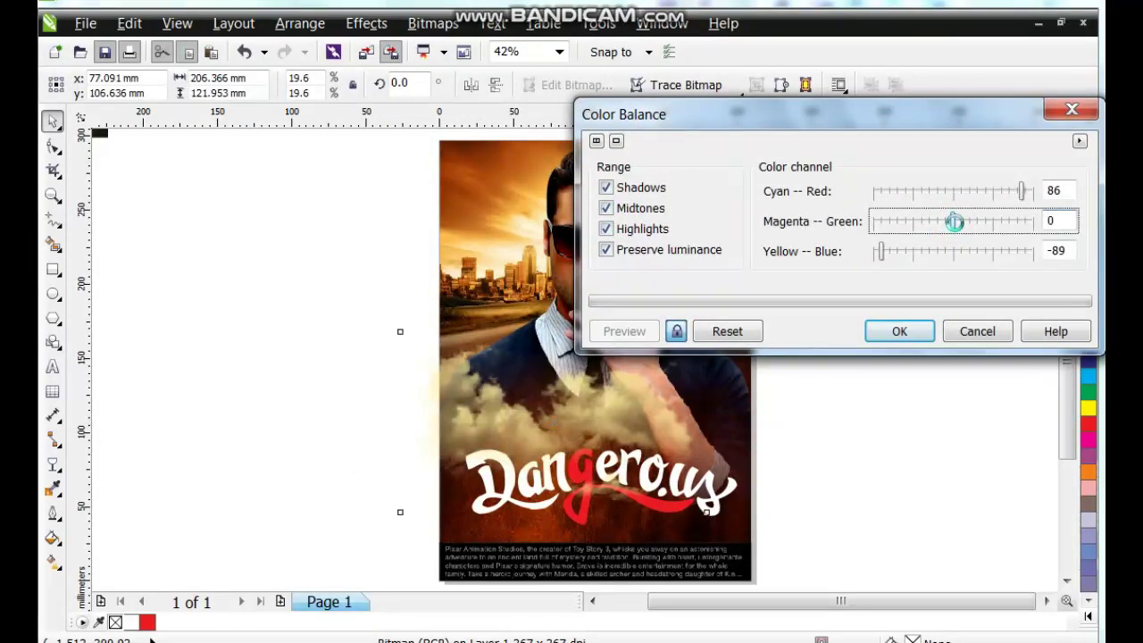
left_click(900, 331)
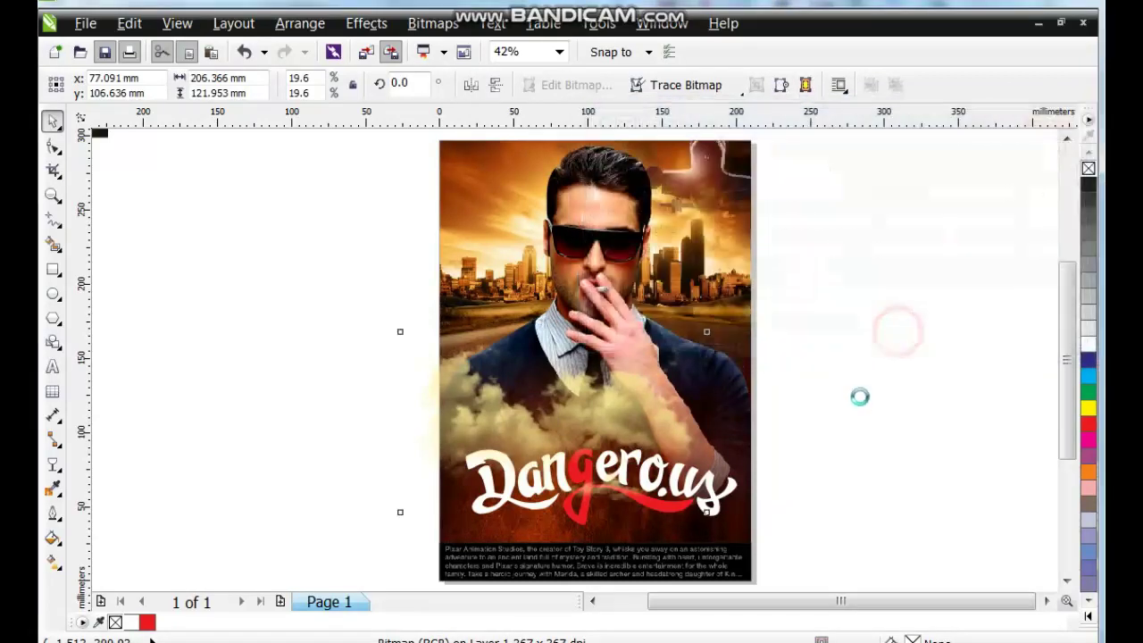
left_click(859, 393)
- Enlarge the cloud to about 283 by 167 mm and position it across the man's torso and the title
left_click(604, 411)
left_click_drag(630, 404, 621, 431)
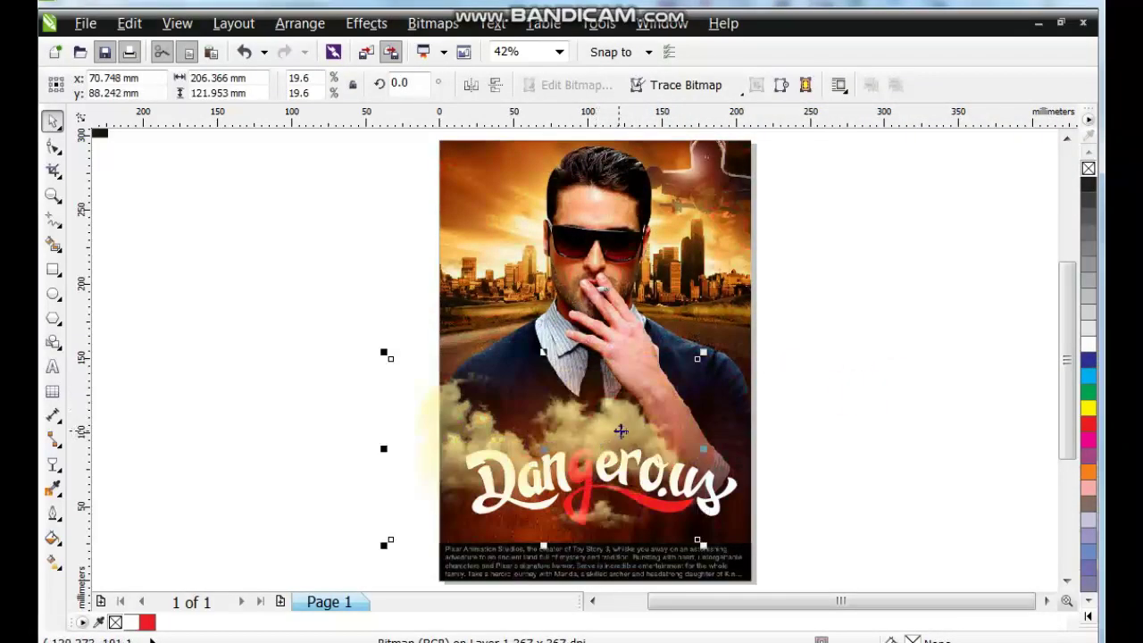
left_click_drag(705, 352, 816, 286)
mouse_move(700, 385)
left_mouse_down()
mouse_move(684, 399)
mouse_move(713, 404)
left_mouse_up()
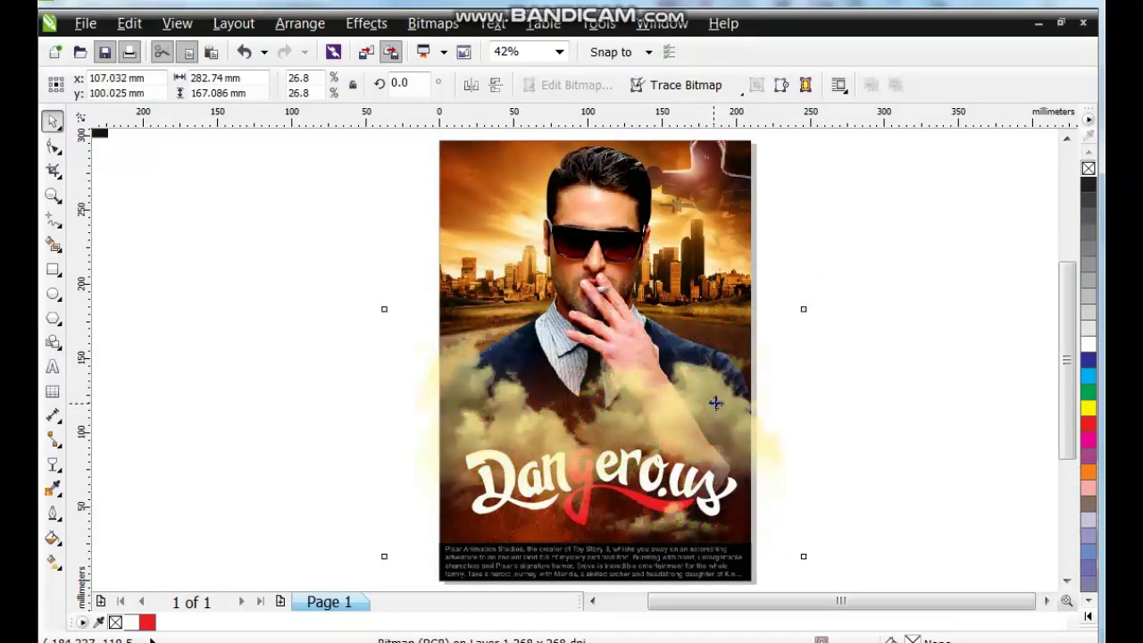
left_click(715, 404)
left_click(746, 401)
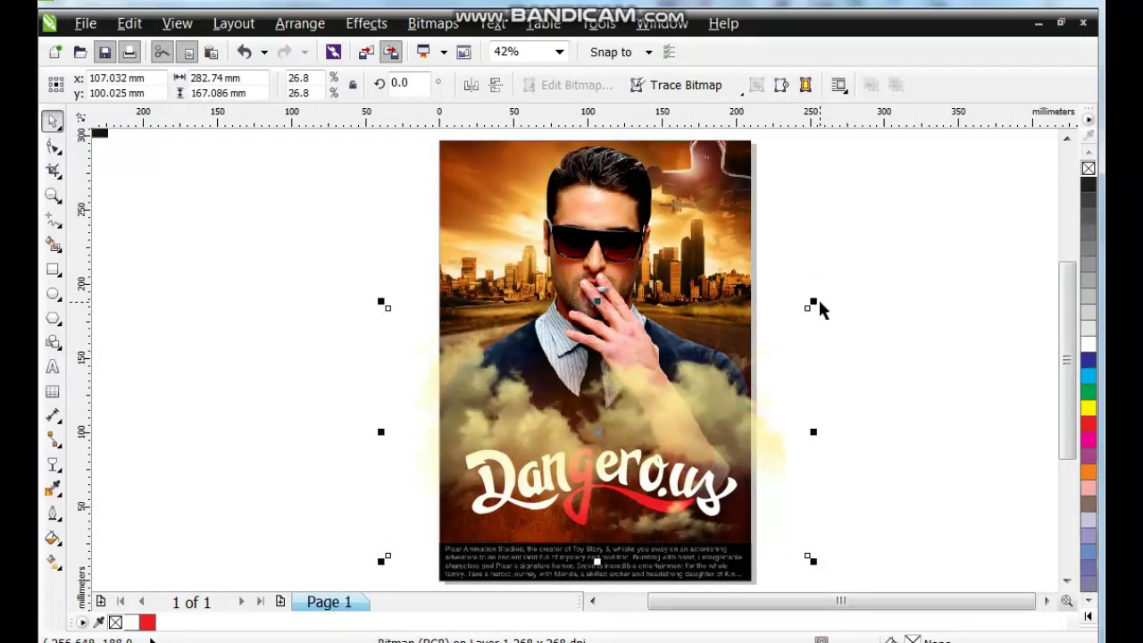
- Make a smaller copy of the cloud, about 191 by 113 mm, and place it over the man's face and the skyline
left_click_drag(819, 308, 723, 364)
left_click_drag(688, 414, 662, 243)
left_click_drag(719, 204, 741, 164)
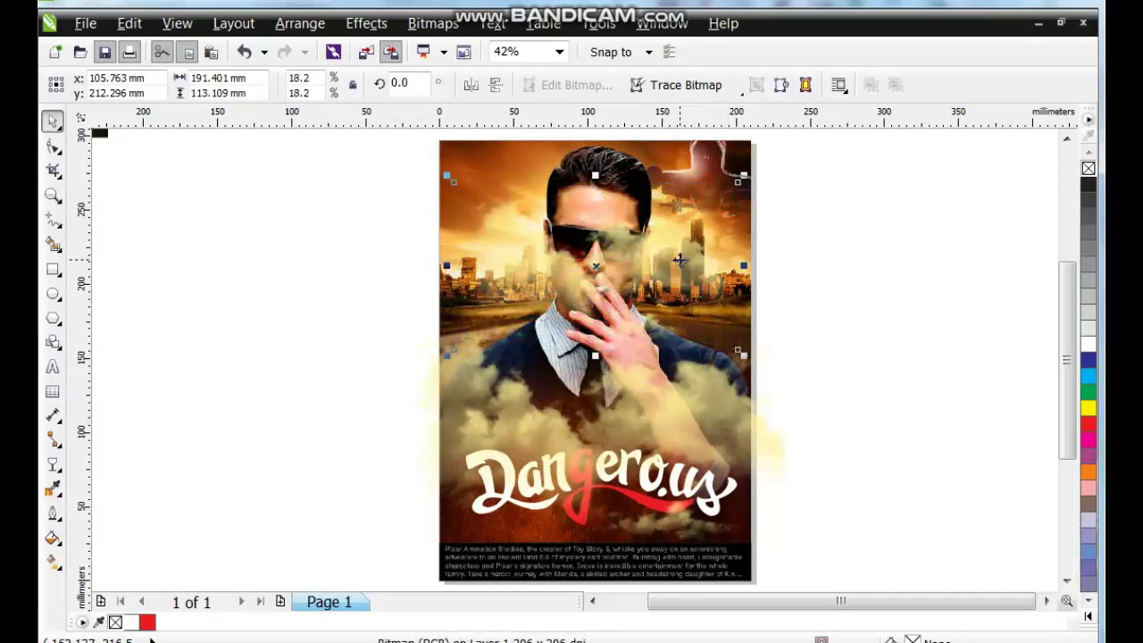
- Mirror the upper cloud copy horizontally, enlarge it to about 302 by 178 mm and move it down over the skyline and shoulders
left_click(472, 84)
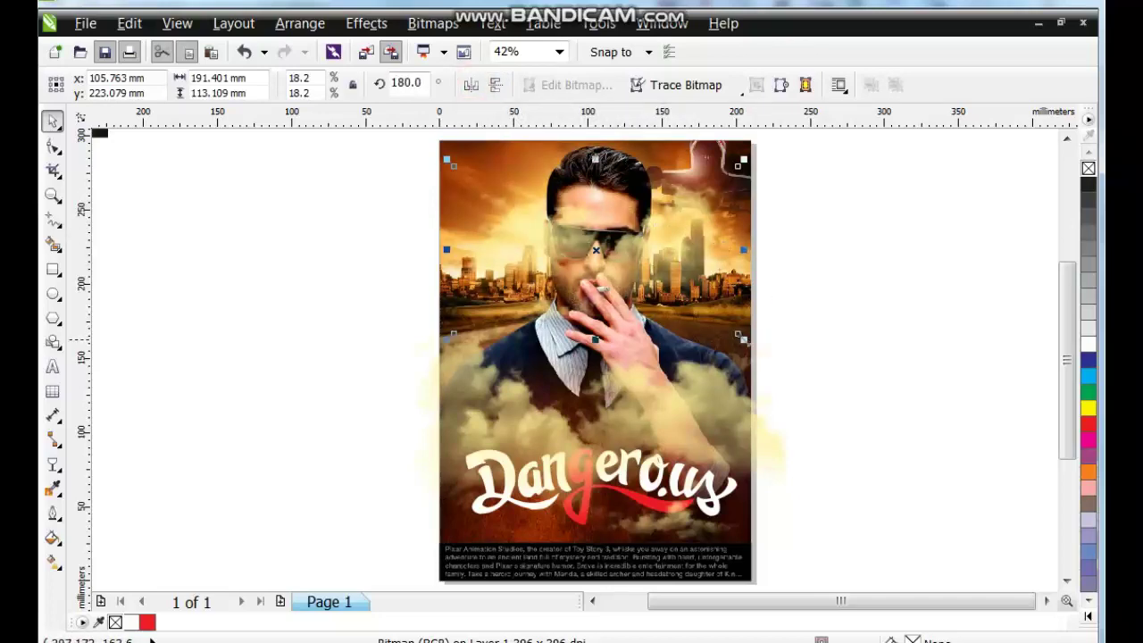
left_click_drag(741, 338, 823, 384)
left_click_drag(741, 258, 730, 311)
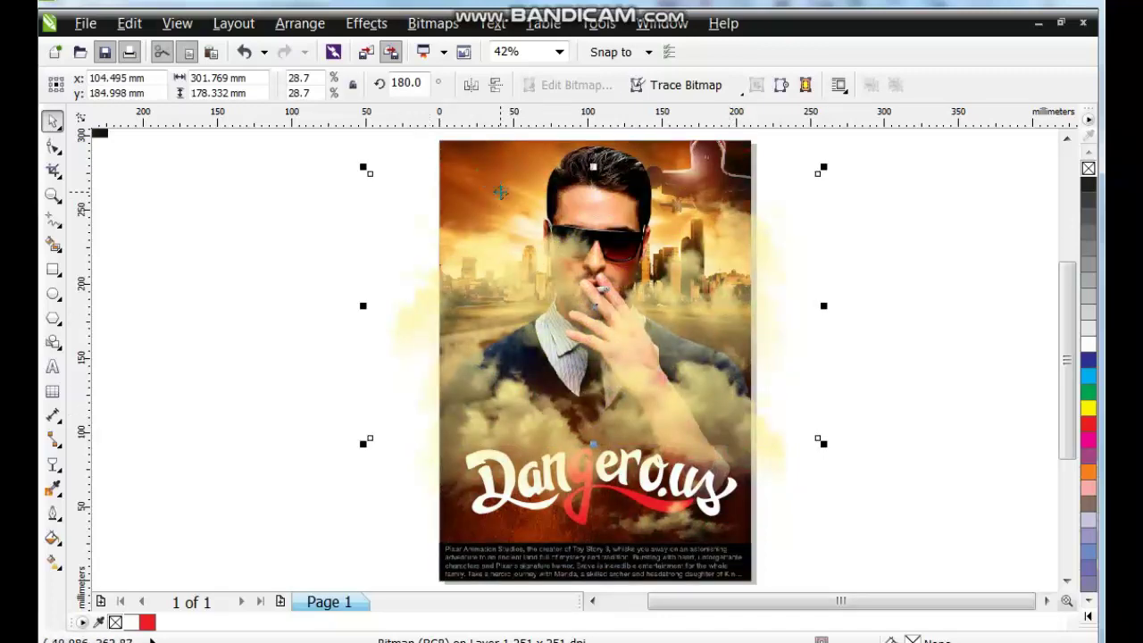
- PowerClip the upper cloud copy into the poster's background rectangle
left_click(366, 23)
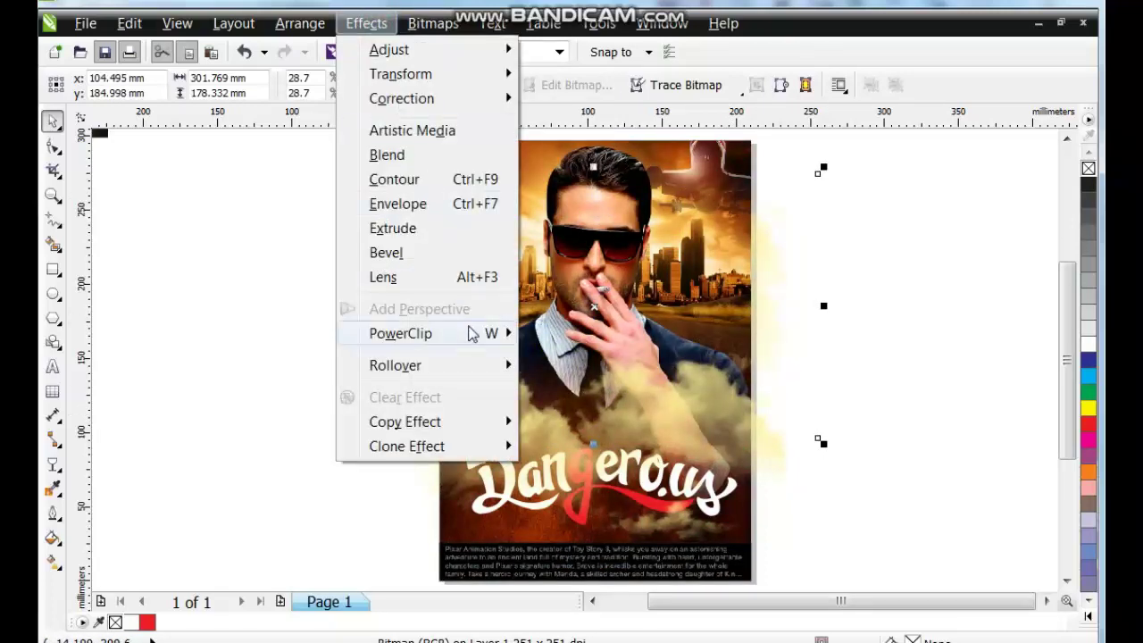
mouse_move(472, 331)
left_click(536, 333)
left_click(459, 177)
- Edit the poster's PowerClip contents to move the upper cloud behind the man, and finish editing the level
right_click(473, 178)
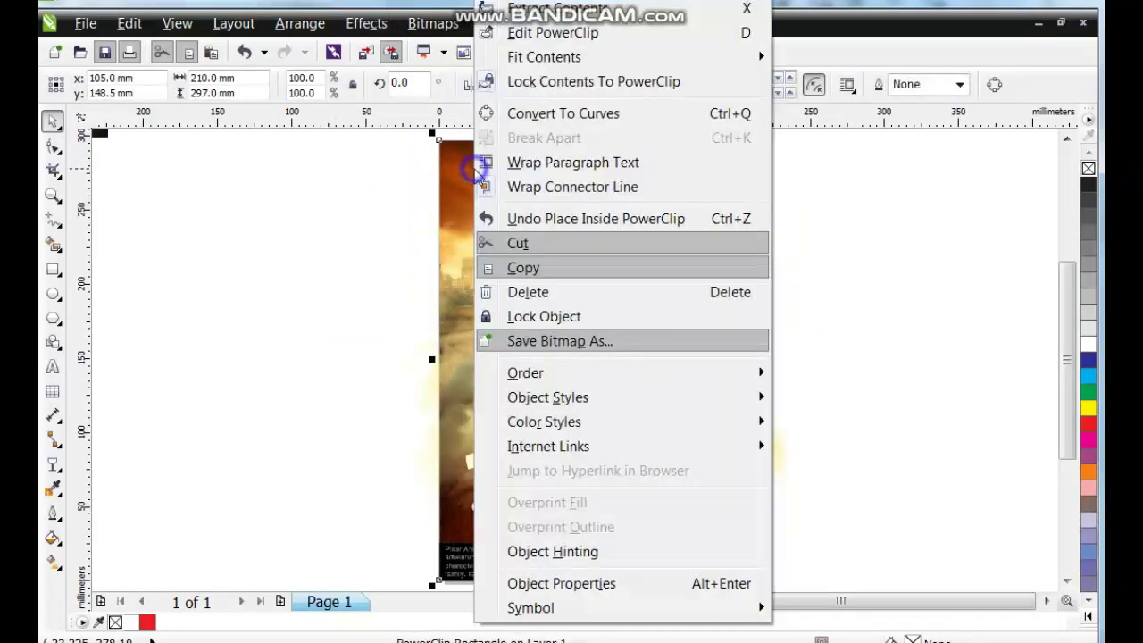
left_click(527, 34)
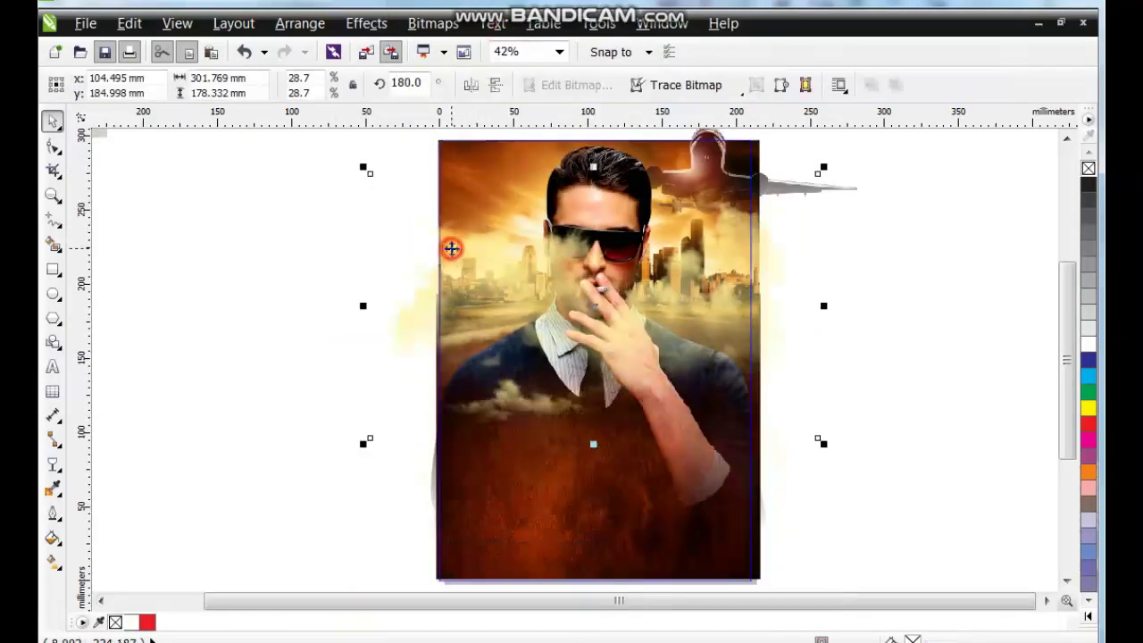
left_click(453, 255)
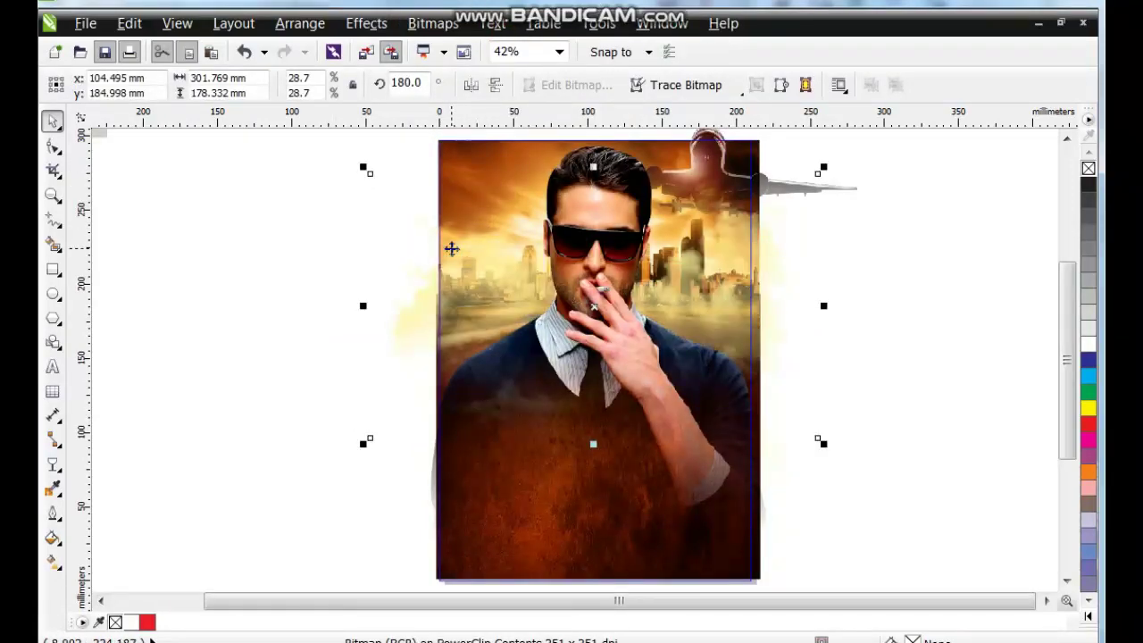
right_click(452, 250)
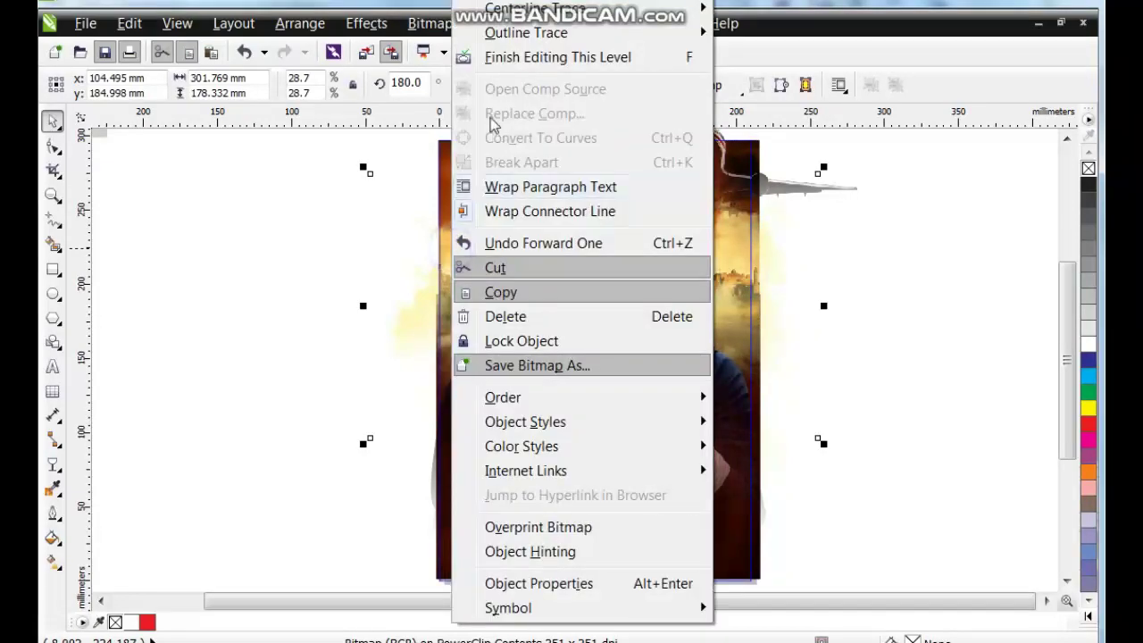
left_click(487, 56)
left_click(244, 331)
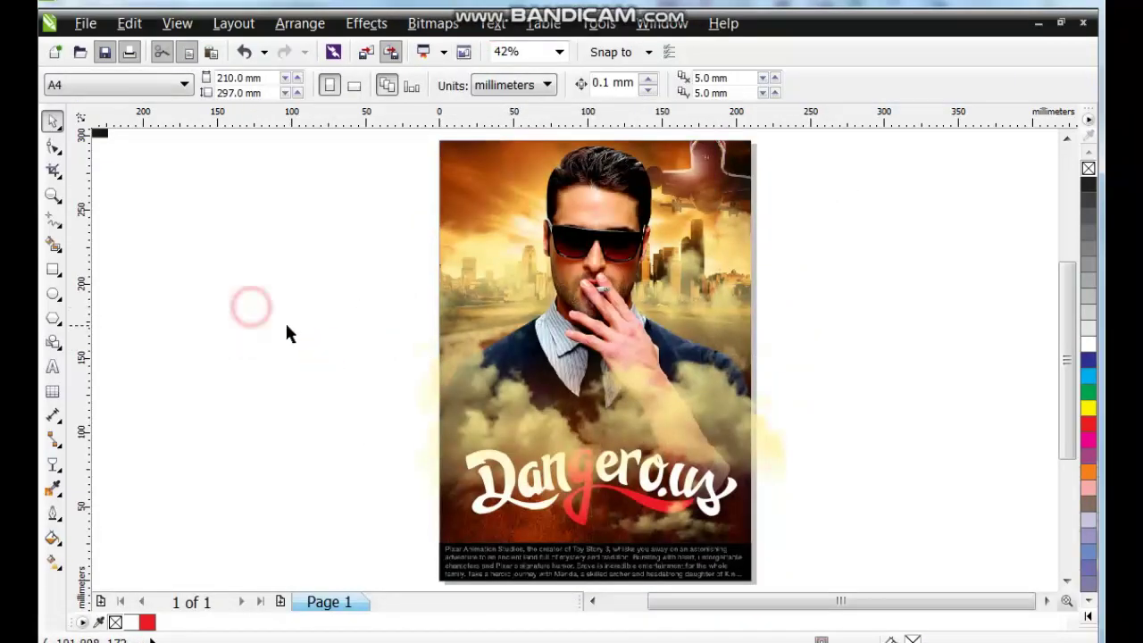
- Bring the "Dangerous" title in front of the lower cloud and PowerClip that cloud into the poster rectangle
left_click_drag(287, 333, 811, 534)
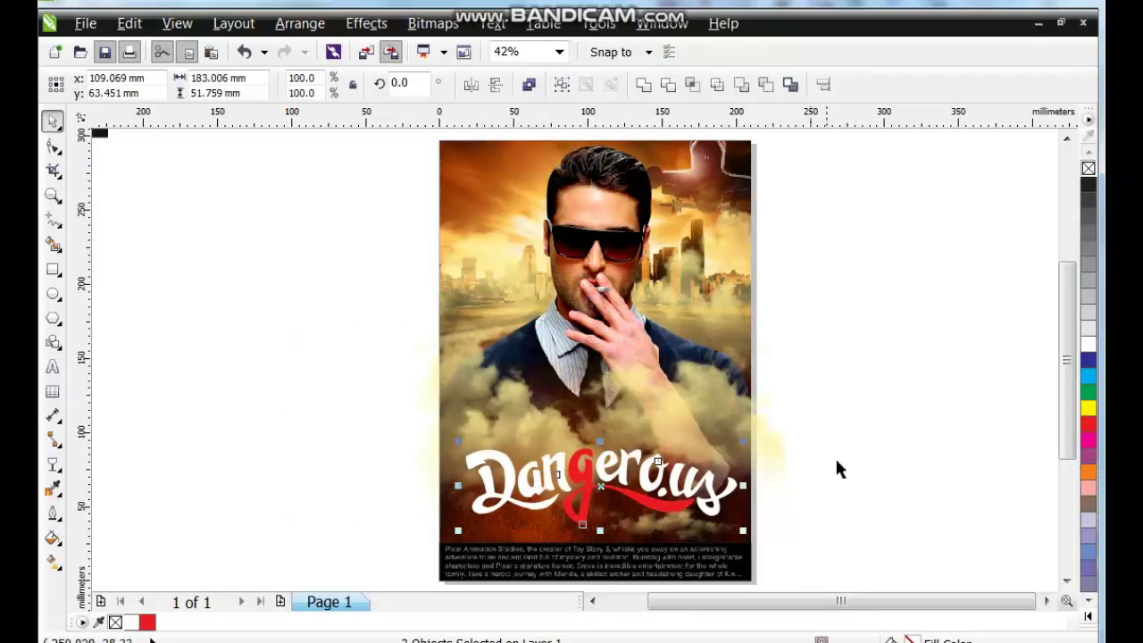
left_click(717, 407, "shift")
left_click(366, 24)
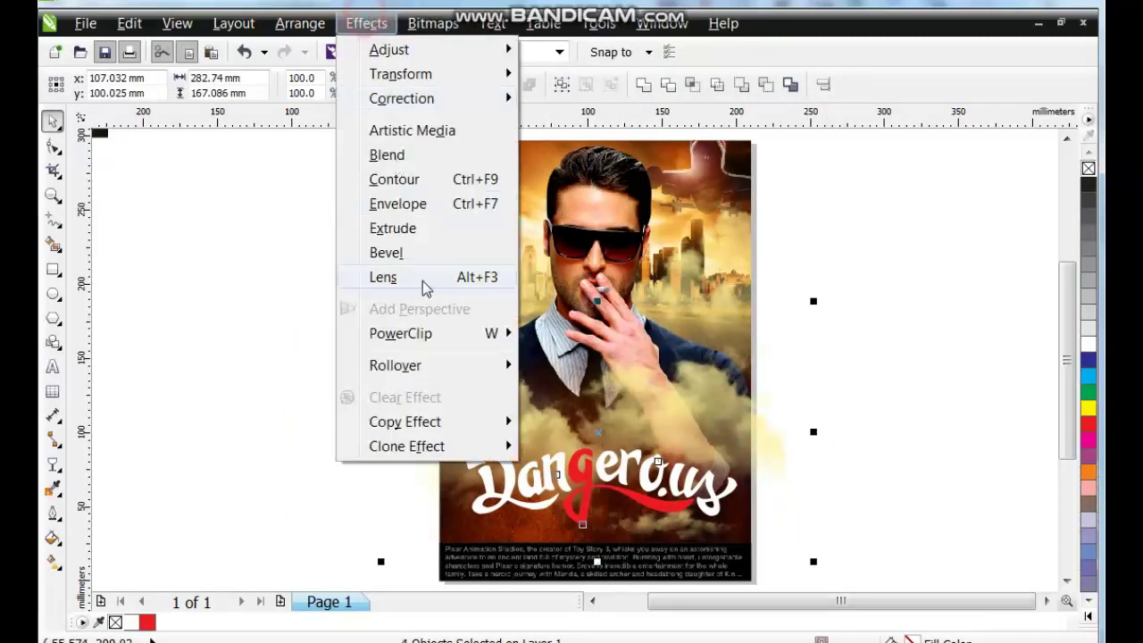
mouse_move(455, 335)
left_click(625, 334)
left_click(540, 279)
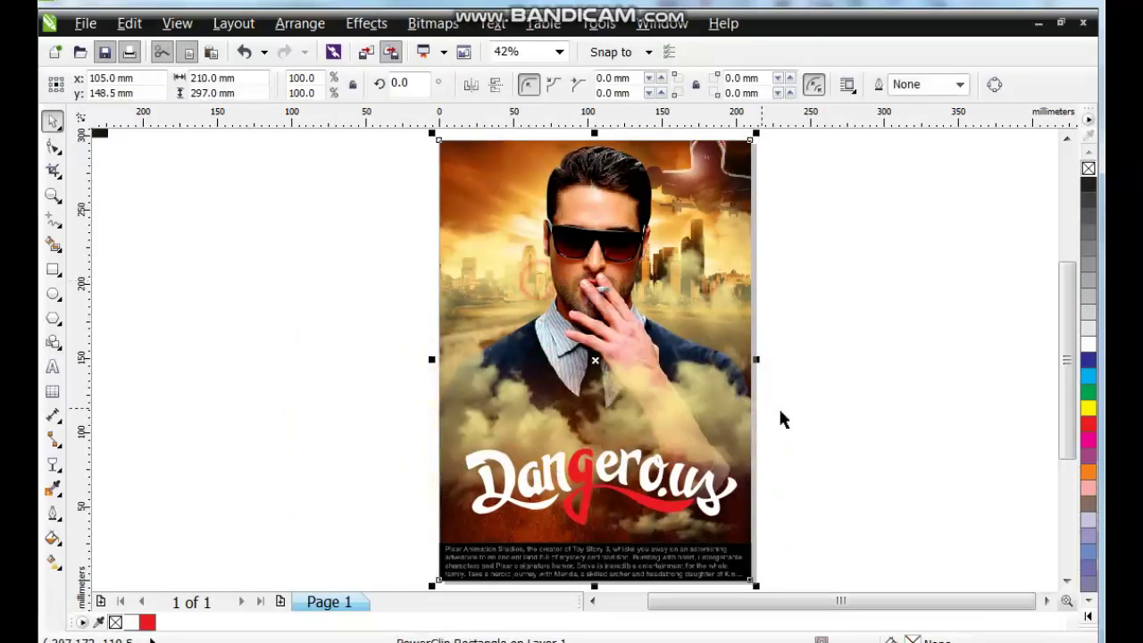
left_click(792, 409)
- Inspect the finished poster in a full-screen preview and return to the drawing
left_click(673, 337)
key("F4")
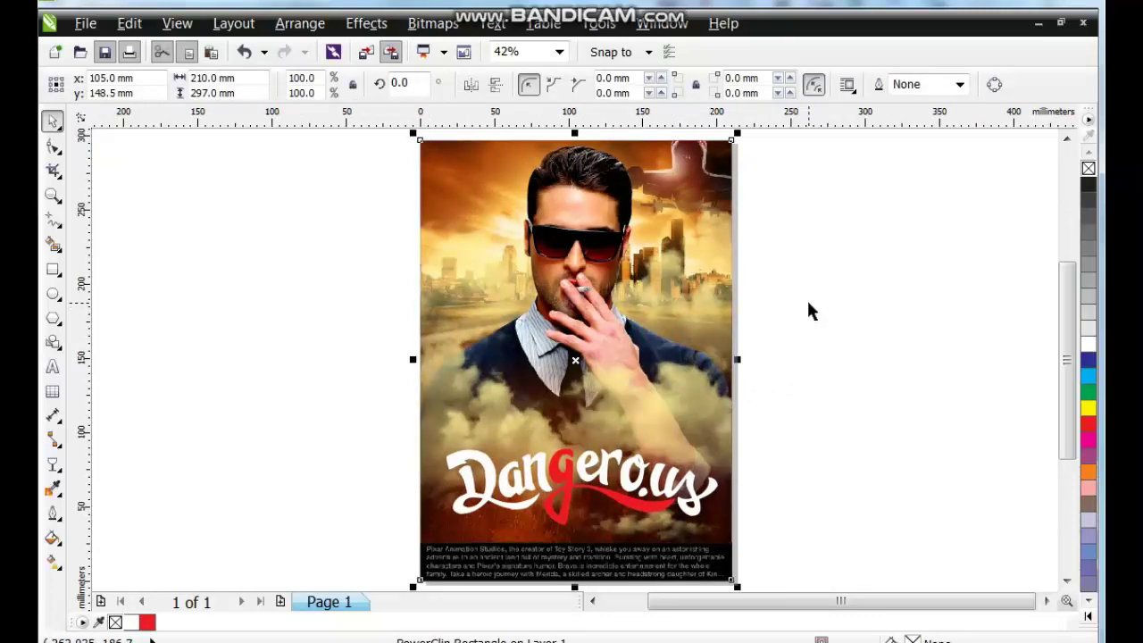
key("F9")
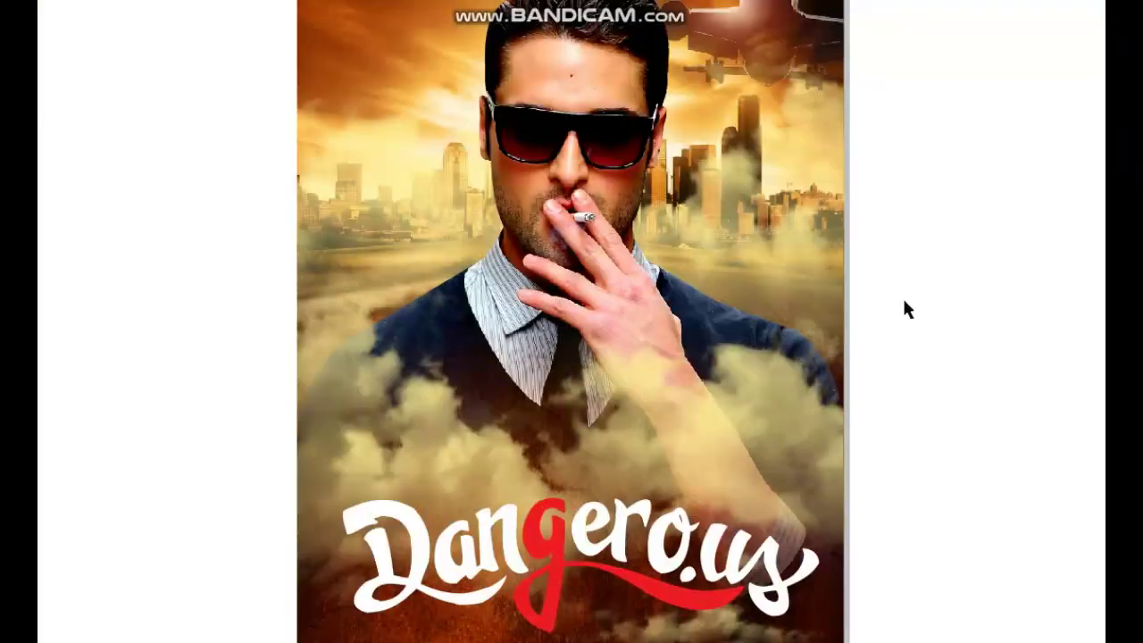
left_click(809, 326)
left_click(847, 362)
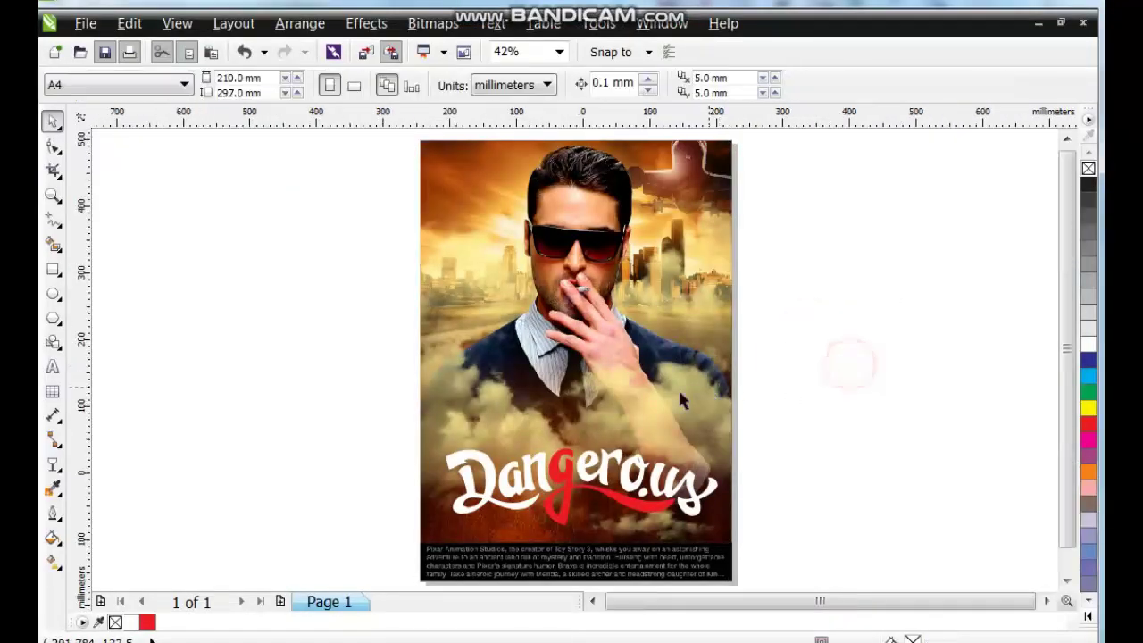
- Duplicate the whole poster and place the copy directly beside the original, on its right side
scroll(719, 386, "down", 2)
left_click_drag(566, 234, 758, 484)
key("shift+F2")
left_click_drag(575, 360, 896, 375)
scroll(893, 360, "down", 2)
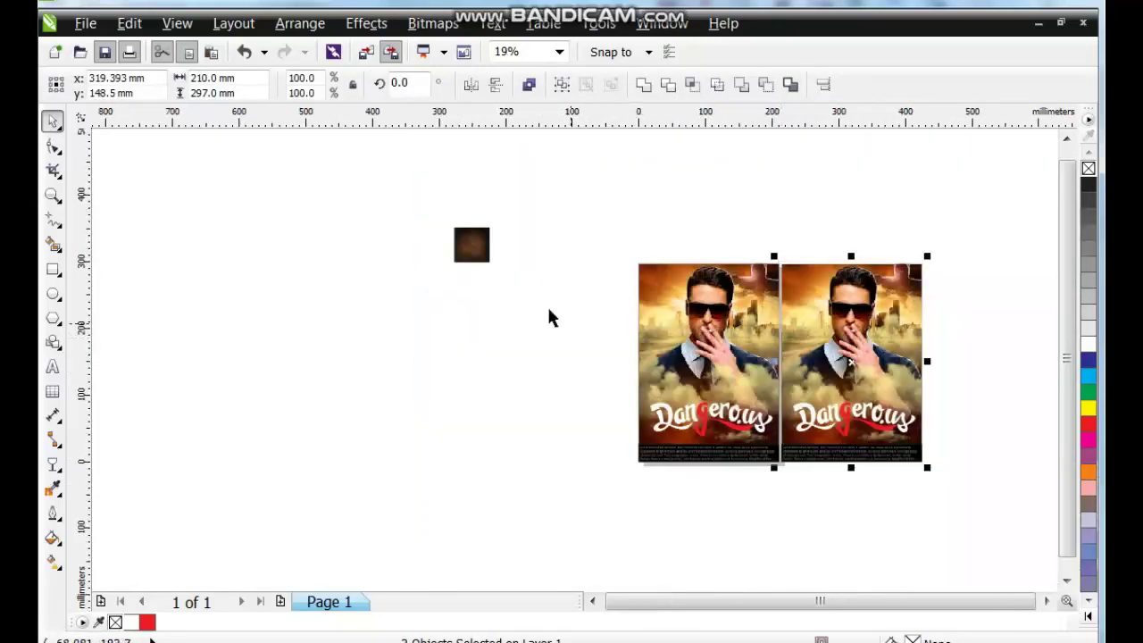
- Frame both posters together and examine them side by side in a full-screen preview
left_click_drag(611, 227, 998, 466)
scroll(989, 459, "up", 2)
key("F9")
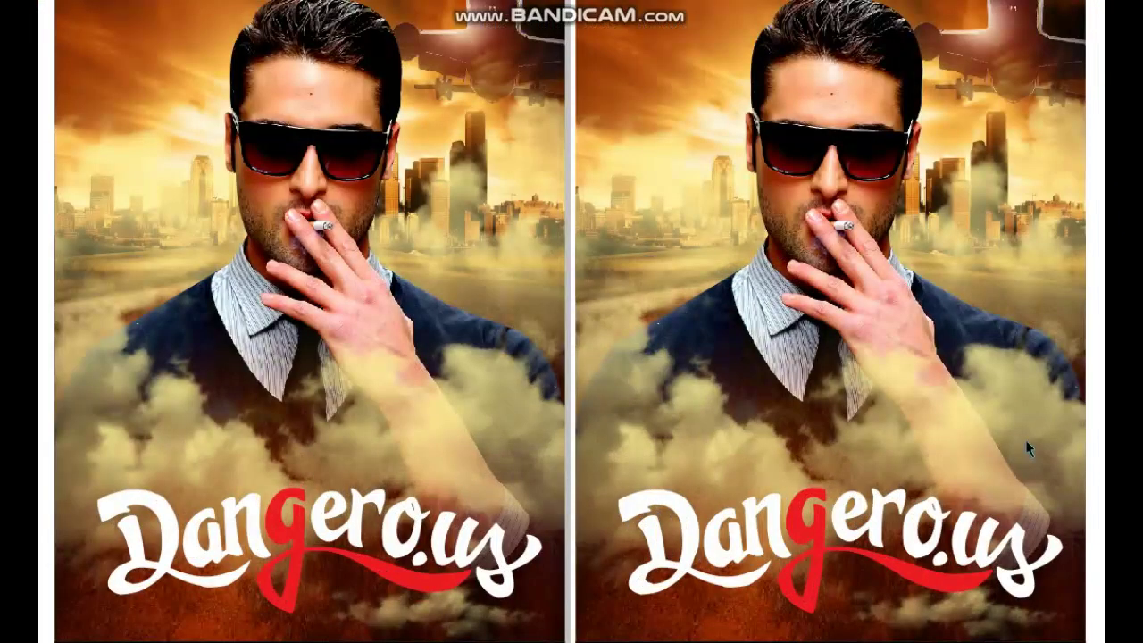